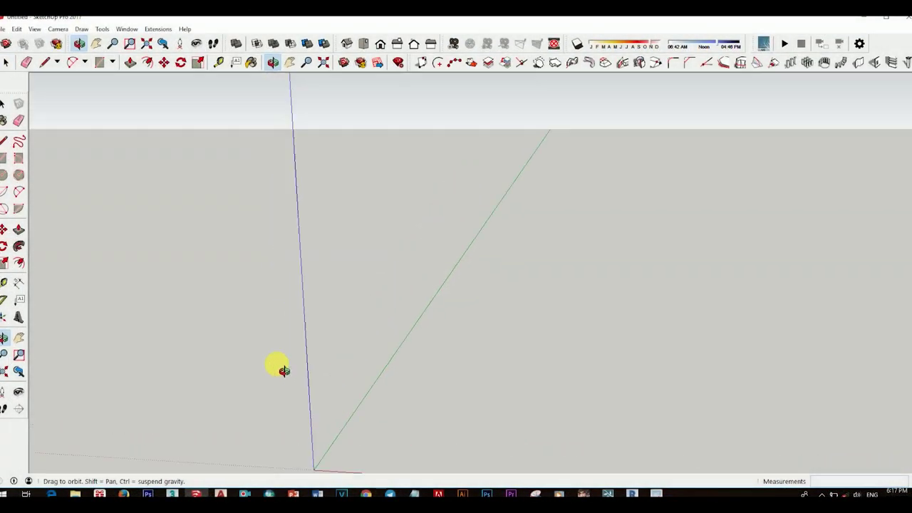
- Draw a 1500 mm floor rectangle starting at the origin
{"action": "mouse_move", "coordinate": [283, 370]}
{"action": "left_mouse_down"}
{"action": "mouse_move", "coordinate": [325, 380]}
{"action": "mouse_move", "coordinate": [344, 373]}
{"action": "left_mouse_up"}
{"action": "key", "text": "space"}
{"action": "key", "text": "r"}
{"action": "left_click", "coordinate": [282, 346]}
{"action": "type", "text": "1500,"}
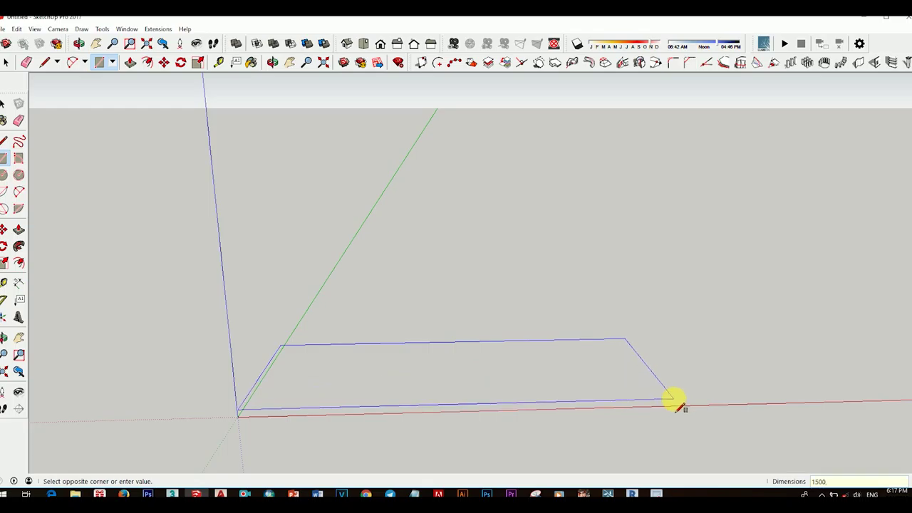
{"action": "key", "text": "Return"}
{"action": "scroll", "coordinate": [325, 316], "scroll_direction": "down", "scroll_amount": 5}
- Move the rectangle face onto the origin
{"action": "key", "text": "space"}
{"action": "scroll", "coordinate": [326, 316], "scroll_direction": "up", "scroll_amount": 1}
{"action": "left_click_drag", "start_coordinate": [244, 252], "coordinate": [552, 376]}
{"action": "key", "text": "m"}
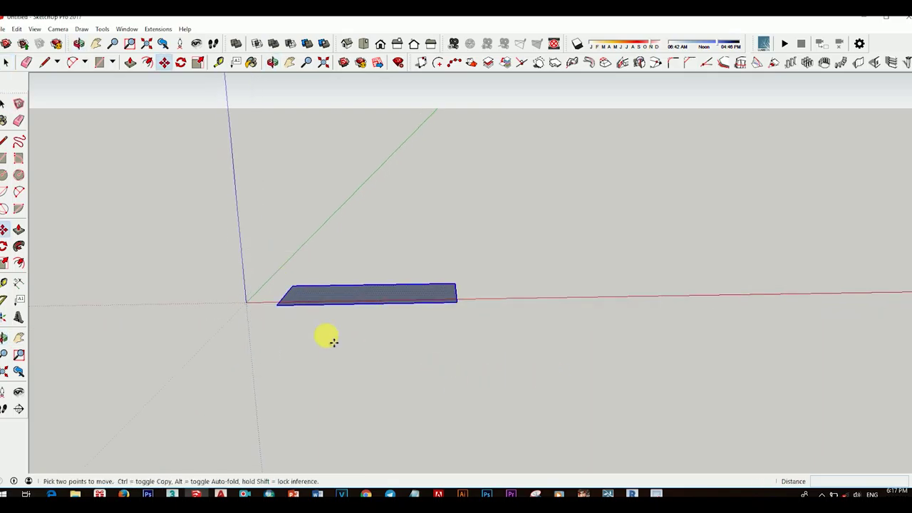
{"action": "left_click", "coordinate": [246, 302]}
{"action": "key", "text": "space"}
- Pull the rectangle up into a 2100 mm tall box
{"action": "key", "text": "p"}
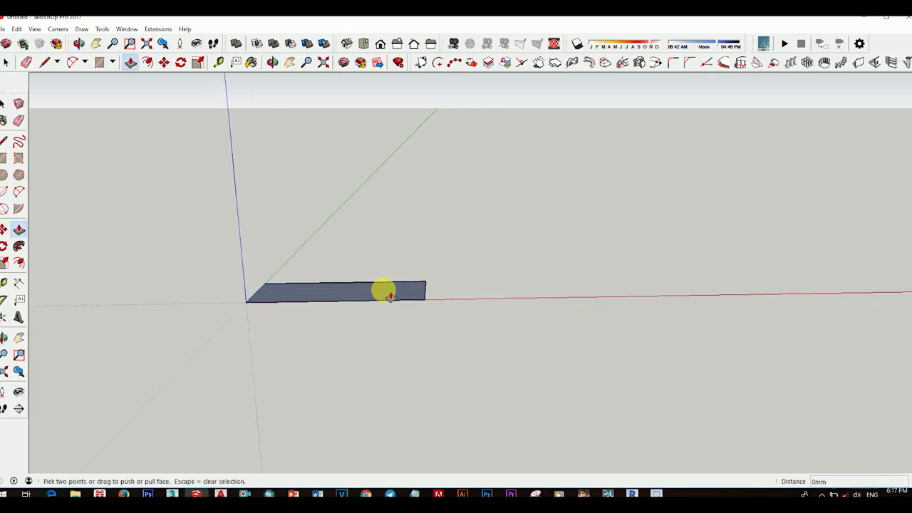
{"action": "left_click_drag", "start_coordinate": [382, 291], "coordinate": [401, 206]}
{"action": "type", "text": "2100"}
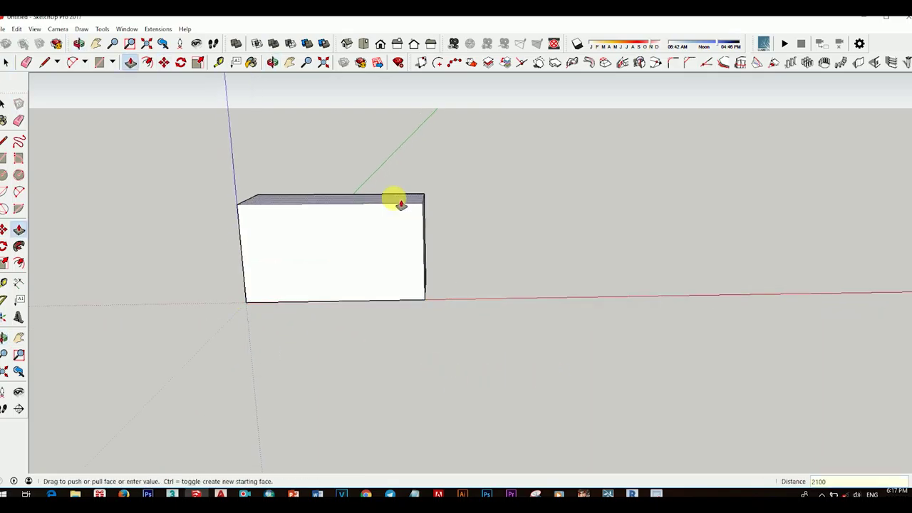
{"action": "key", "text": "Return"}
{"action": "key", "text": "space"}
{"action": "mouse_move", "coordinate": [413, 291]}
{"action": "middle_mouse_down"}
{"action": "mouse_move", "coordinate": [505, 305]}
{"action": "mouse_move", "coordinate": [590, 378]}
{"action": "mouse_move", "coordinate": [510, 311]}
{"action": "mouse_move", "coordinate": [477, 302]}
{"action": "mouse_move", "coordinate": [332, 301]}
{"action": "mouse_move", "coordinate": [525, 320]}
{"action": "mouse_move", "coordinate": [534, 350]}
{"action": "middle_mouse_up"}
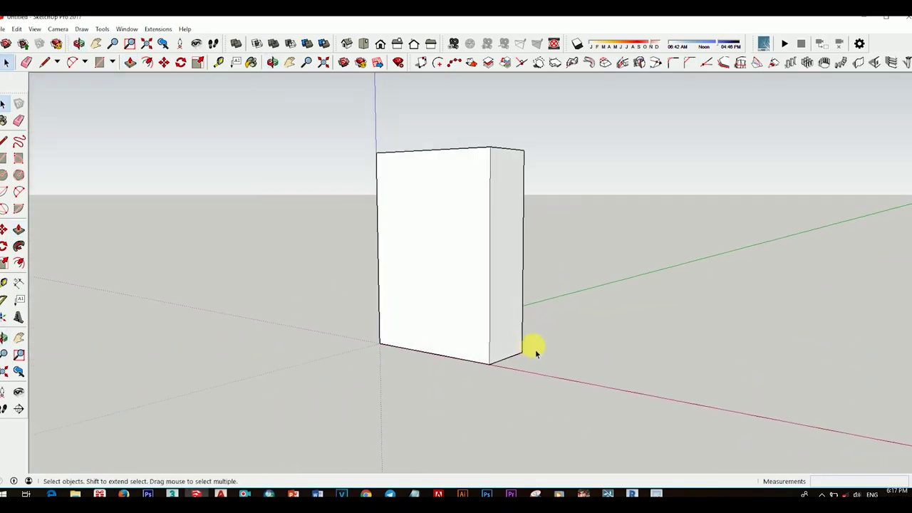
- Extend the box's right side outward by 300 mm
{"action": "key", "text": "p"}
{"action": "left_click_drag", "start_coordinate": [514, 335], "coordinate": [542, 330]}
{"action": "key", "text": "Return"}
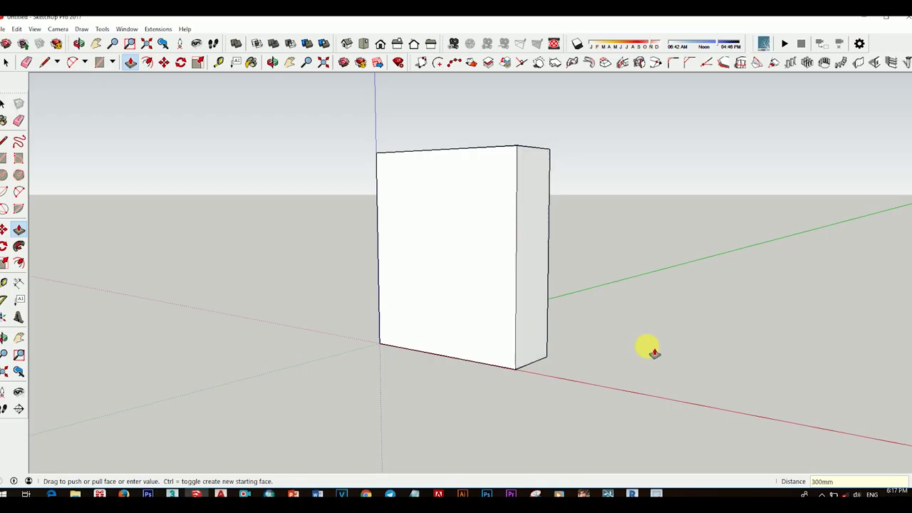
{"action": "middle_click_drag", "start_coordinate": [648, 346], "coordinate": [627, 350]}
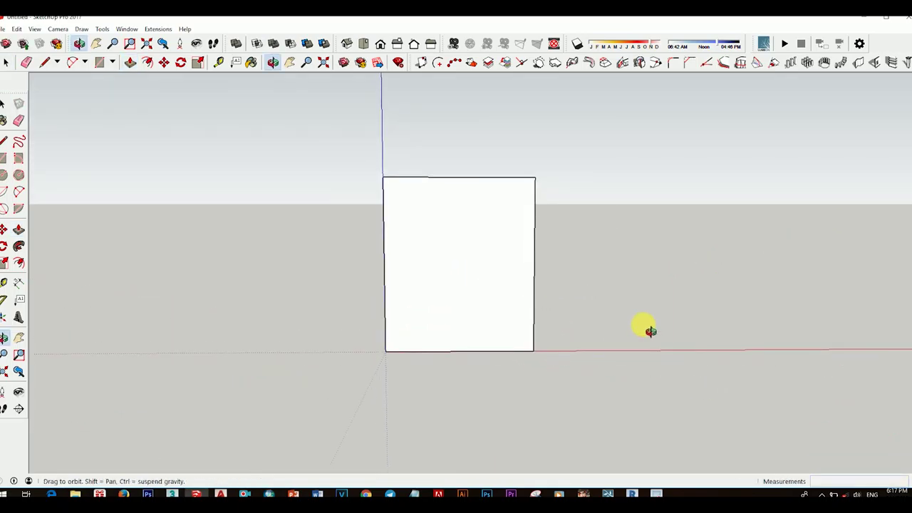
{"action": "scroll", "coordinate": [490, 291], "scroll_direction": "up", "scroll_amount": 2}
{"action": "middle_click_drag", "start_coordinate": [537, 290], "coordinate": [458, 325]}
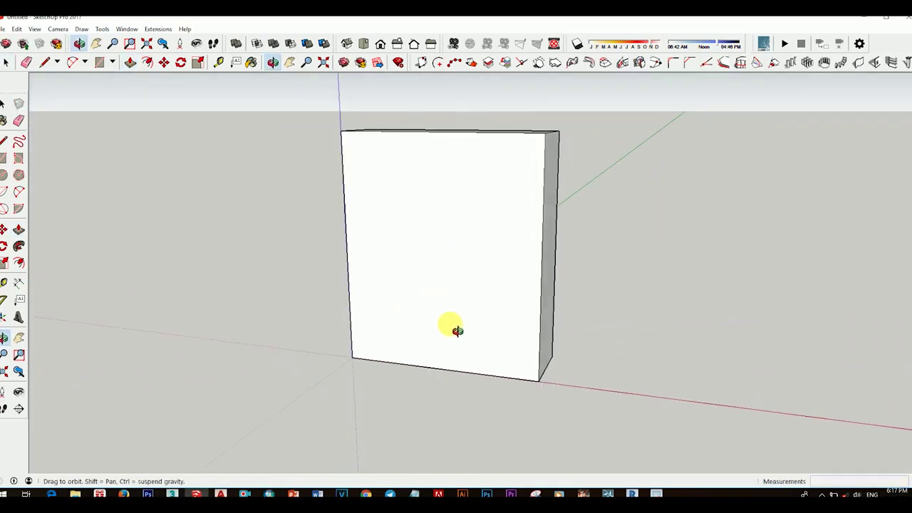
- Open the materials panel briefly, then close it and return to selection
{"action": "key", "text": "b"}
{"action": "left_click", "coordinate": [752, 242]}
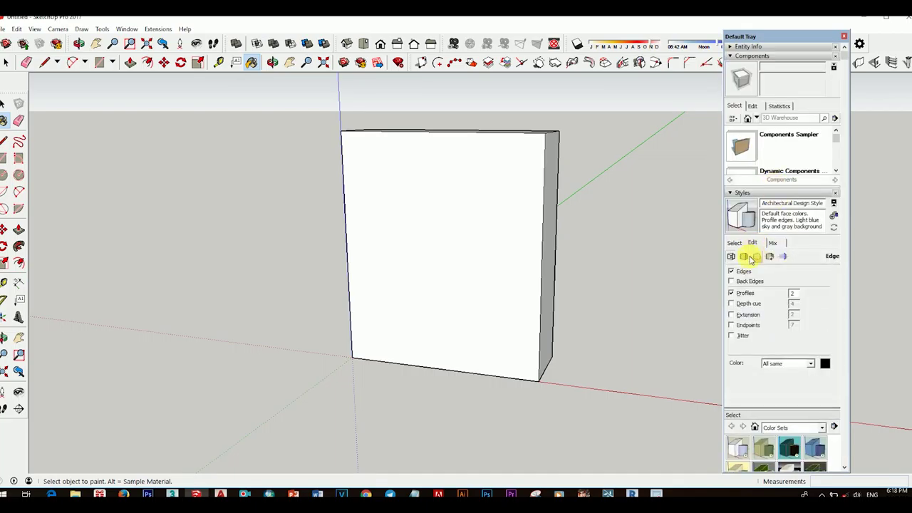
{"action": "left_click", "coordinate": [730, 294]}
{"action": "left_click", "coordinate": [844, 36]}
- Orbit to a front view of the box and check its front face
{"action": "key", "text": "space"}
{"action": "scroll", "coordinate": [489, 241], "scroll_direction": "up", "scroll_amount": 2}
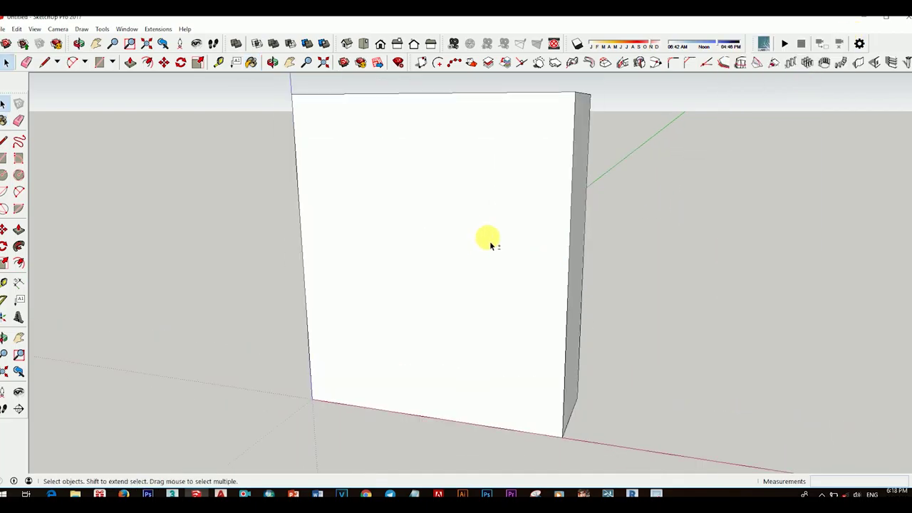
{"action": "mouse_move", "coordinate": [490, 241]}
{"action": "middle_mouse_down"}
{"action": "mouse_move", "coordinate": [500, 314]}
{"action": "mouse_move", "coordinate": [423, 306]}
{"action": "middle_mouse_up"}
{"action": "left_click", "coordinate": [423, 305]}
{"action": "scroll", "coordinate": [427, 285], "scroll_direction": "up", "scroll_amount": 2}
{"action": "middle_click_drag", "start_coordinate": [432, 261], "coordinate": [418, 289]}
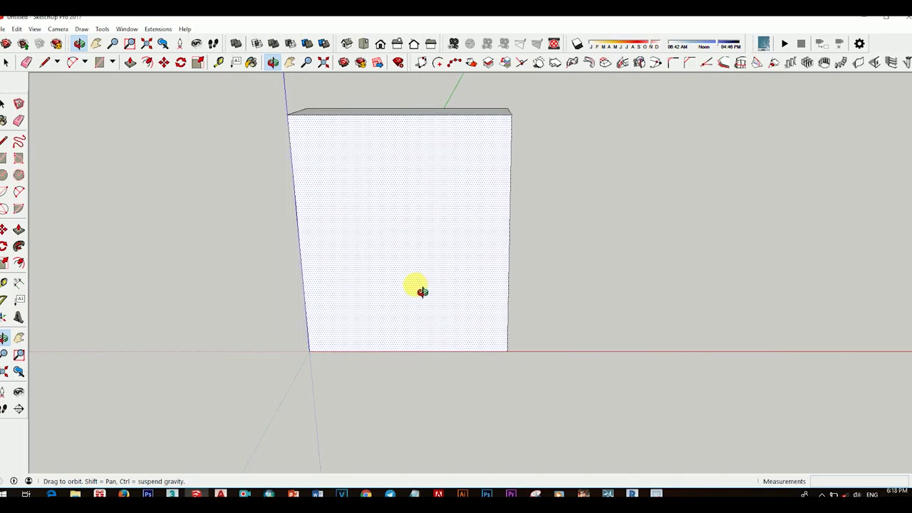
{"action": "middle_click_drag", "start_coordinate": [422, 291], "coordinate": [423, 305]}
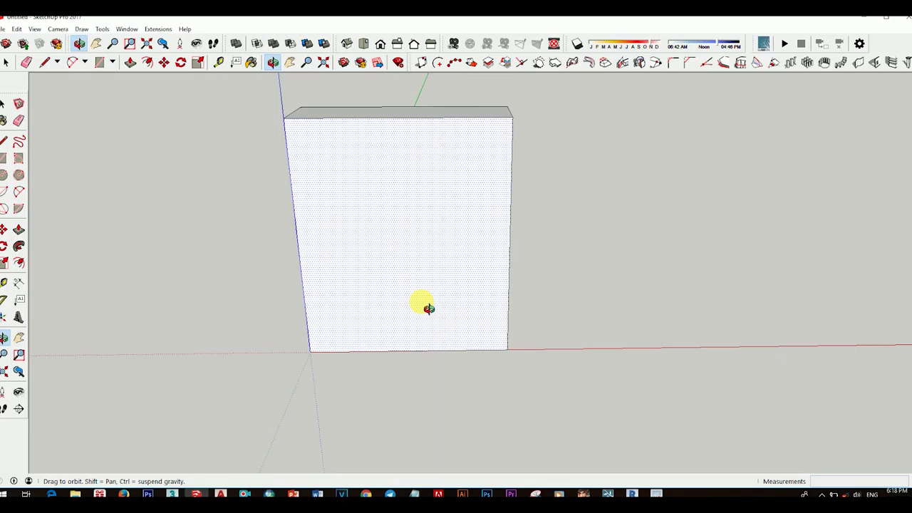
{"action": "left_click", "coordinate": [513, 233]}
- Copy the front's right edge 50 mm inward to mark off a strip
{"action": "key", "text": "m"}
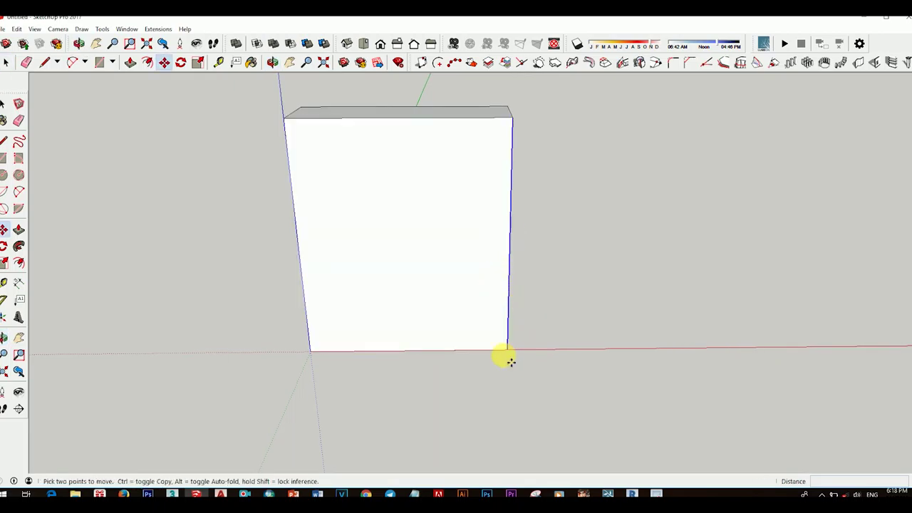
{"action": "scroll", "coordinate": [512, 351], "scroll_direction": "up", "scroll_amount": 3}
{"action": "left_click", "coordinate": [513, 352], "text": "ctrl"}
{"action": "type", "text": "0"}
{"action": "key", "text": "Return"}
{"action": "scroll", "coordinate": [590, 356], "scroll_direction": "down", "scroll_amount": 2}
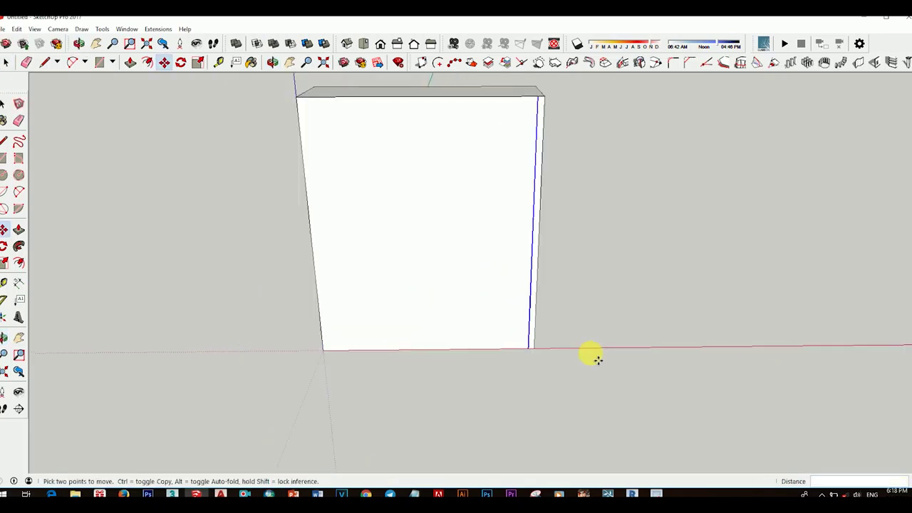
{"action": "scroll", "coordinate": [537, 363], "scroll_direction": "down", "scroll_amount": 1}
{"action": "scroll", "coordinate": [535, 340], "scroll_direction": "up", "scroll_amount": 4}
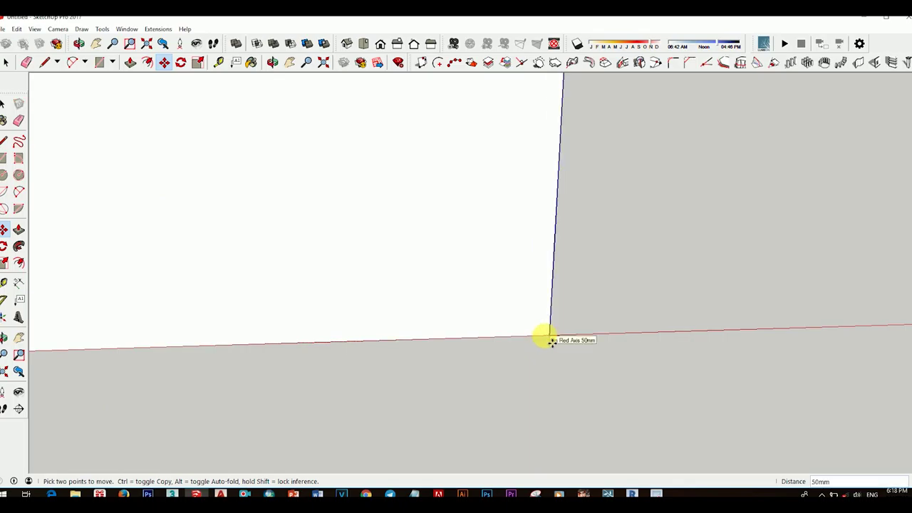
{"action": "key", "text": "space"}
- Push/pull the 50 mm strip outward into a thin side panel
{"action": "key", "text": "p"}
{"action": "left_click", "coordinate": [548, 310]}
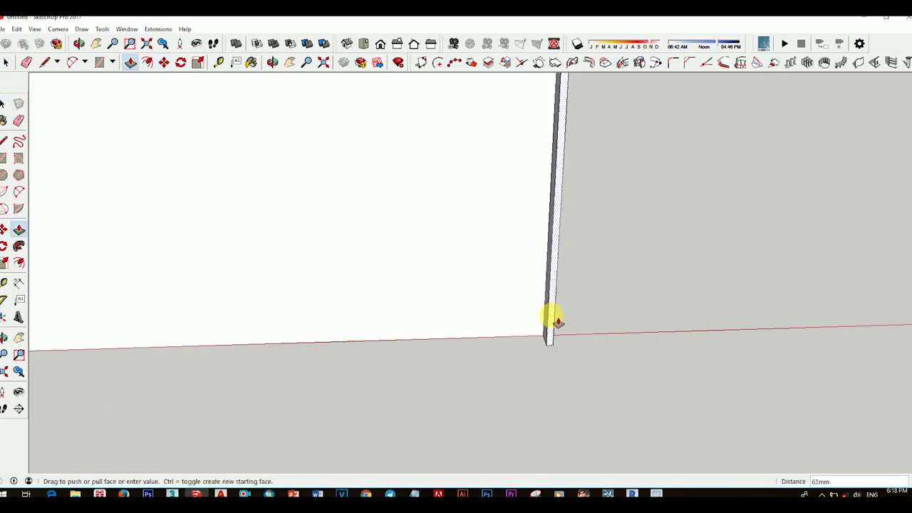
{"action": "scroll", "coordinate": [555, 314], "scroll_direction": "down", "scroll_amount": 2}
{"action": "scroll", "coordinate": [546, 357], "scroll_direction": "up", "scroll_amount": 2}
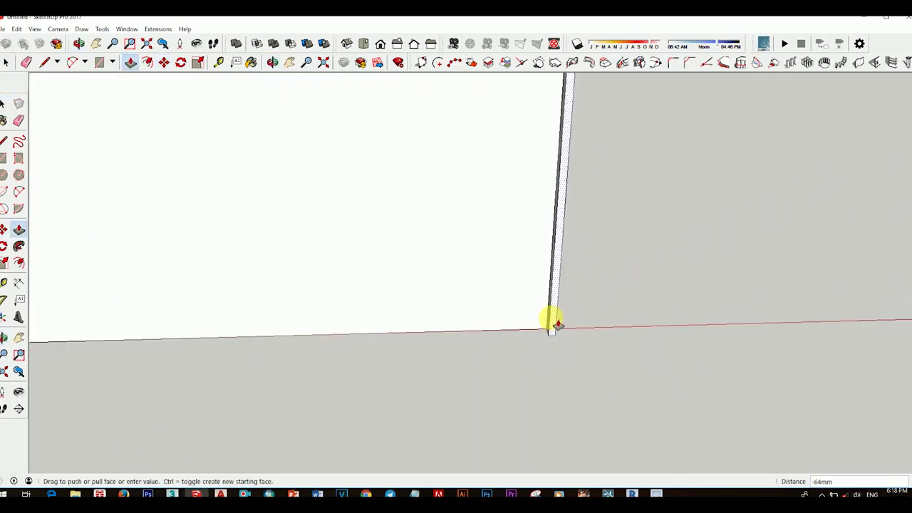
{"action": "type", "text": "0"}
{"action": "key", "text": "Return"}
{"action": "key", "text": "space"}
{"action": "scroll", "coordinate": [517, 228], "scroll_direction": "down", "scroll_amount": 2}
{"action": "mouse_move", "coordinate": [517, 228]}
{"action": "middle_mouse_down"}
{"action": "mouse_move", "coordinate": [643, 278]}
{"action": "mouse_move", "coordinate": [572, 295]}
{"action": "mouse_move", "coordinate": [539, 322]}
{"action": "mouse_move", "coordinate": [478, 335]}
{"action": "mouse_move", "coordinate": [415, 327]}
{"action": "mouse_move", "coordinate": [554, 325]}
{"action": "middle_mouse_up"}
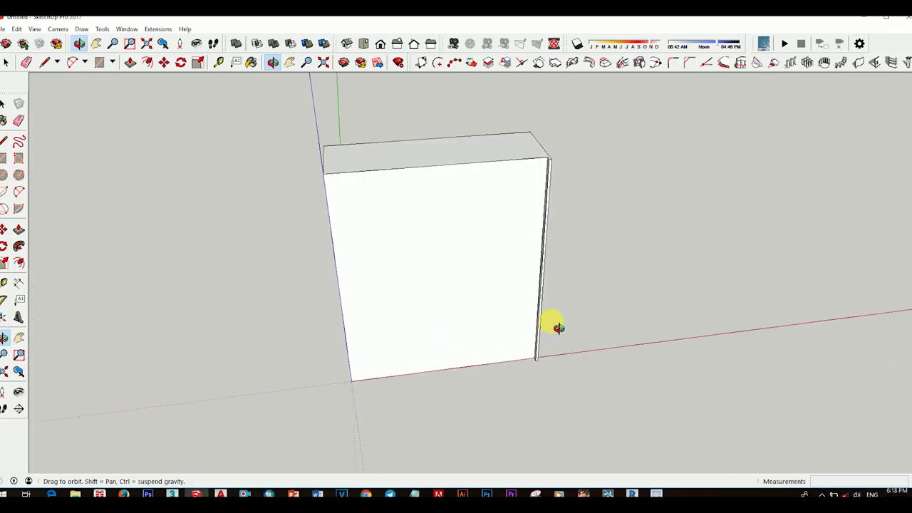
{"action": "scroll", "coordinate": [522, 270], "scroll_direction": "down", "scroll_amount": 2}
- Inset an offset border on the box's front face
{"action": "scroll", "coordinate": [515, 265], "scroll_direction": "up", "scroll_amount": 2}
{"action": "middle_click_drag", "start_coordinate": [515, 264], "coordinate": [495, 262]}
{"action": "scroll", "coordinate": [498, 256], "scroll_direction": "up", "scroll_amount": 2}
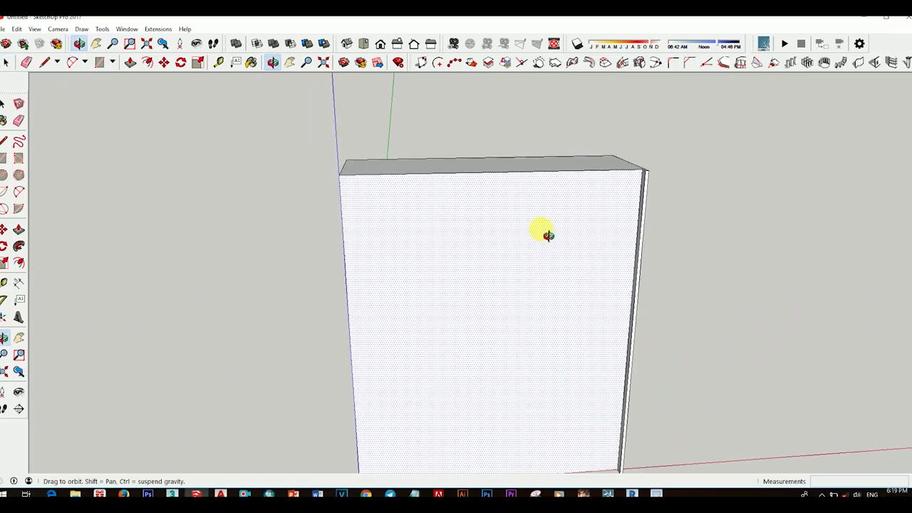
{"action": "key", "text": "space"}
{"action": "key", "text": "f"}
{"action": "left_click", "coordinate": [482, 173]}
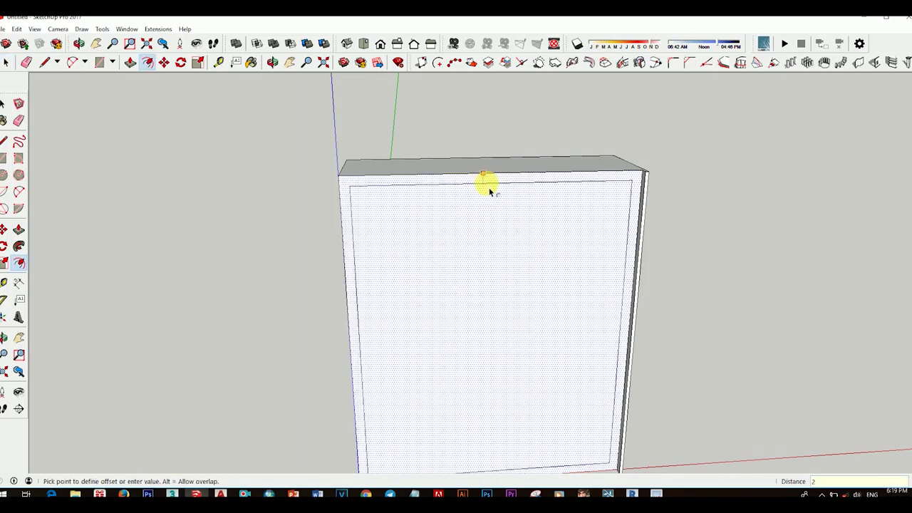
{"action": "left_click", "coordinate": [489, 187]}
{"action": "scroll", "coordinate": [489, 186], "scroll_direction": "down", "scroll_amount": 3}
{"action": "mouse_move", "coordinate": [489, 185]}
{"action": "middle_mouse_down"}
{"action": "mouse_move", "coordinate": [464, 212]}
{"action": "mouse_move", "coordinate": [546, 279]}
{"action": "mouse_move", "coordinate": [461, 280]}
{"action": "mouse_move", "coordinate": [432, 269]}
{"action": "mouse_move", "coordinate": [449, 292]}
{"action": "mouse_move", "coordinate": [539, 264]}
{"action": "mouse_move", "coordinate": [500, 292]}
{"action": "middle_mouse_up"}
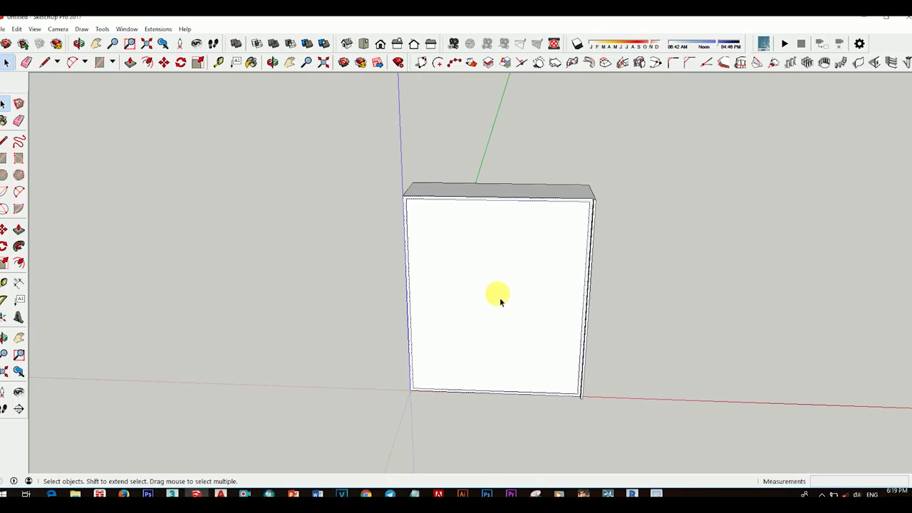
- Divide the front's top edge into two equal segments
{"action": "mouse_move", "coordinate": [529, 309]}
{"action": "middle_mouse_down"}
{"action": "mouse_move", "coordinate": [539, 332]}
{"action": "mouse_move", "coordinate": [522, 319]}
{"action": "mouse_move", "coordinate": [686, 244]}
{"action": "middle_mouse_up"}
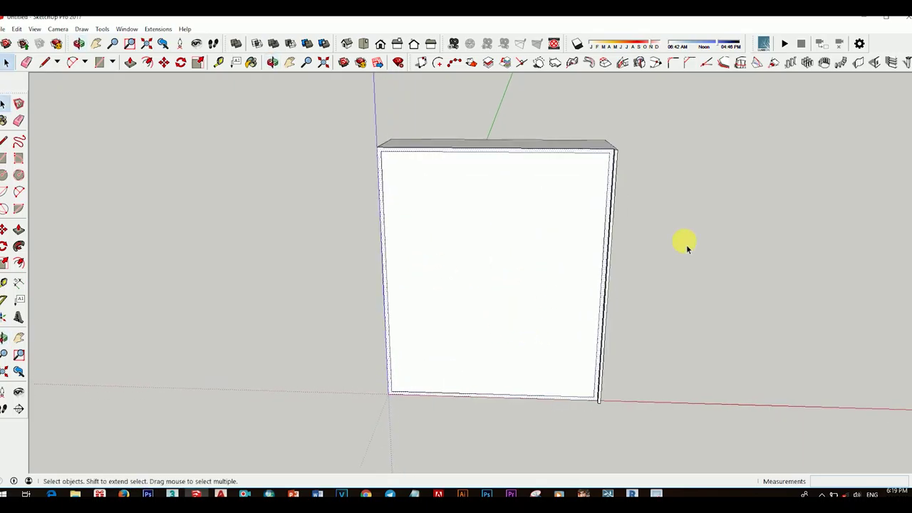
{"action": "scroll", "coordinate": [554, 160], "scroll_direction": "up", "scroll_amount": 3}
{"action": "left_click", "coordinate": [553, 155]}
{"action": "right_click", "coordinate": [554, 156]}
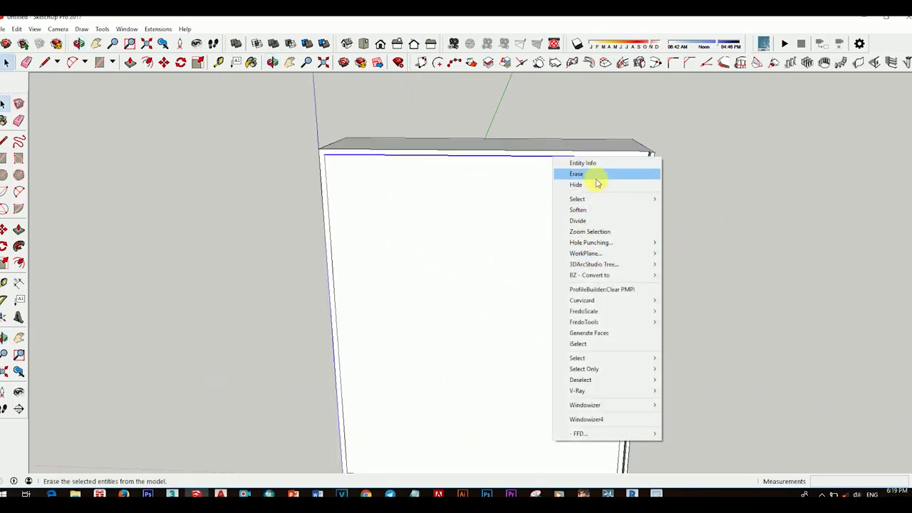
{"action": "left_click", "coordinate": [578, 222]}
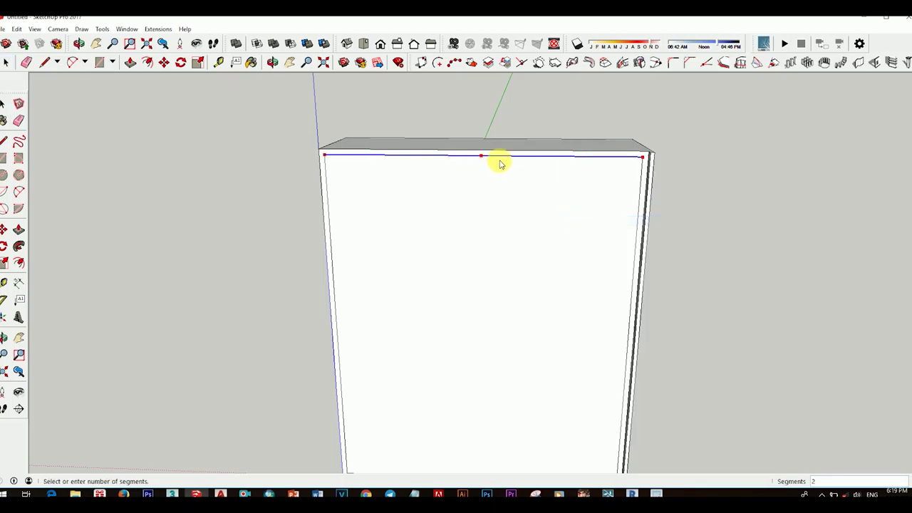
{"action": "left_click", "coordinate": [521, 157]}
{"action": "scroll", "coordinate": [510, 213], "scroll_direction": "down", "scroll_amount": 2}
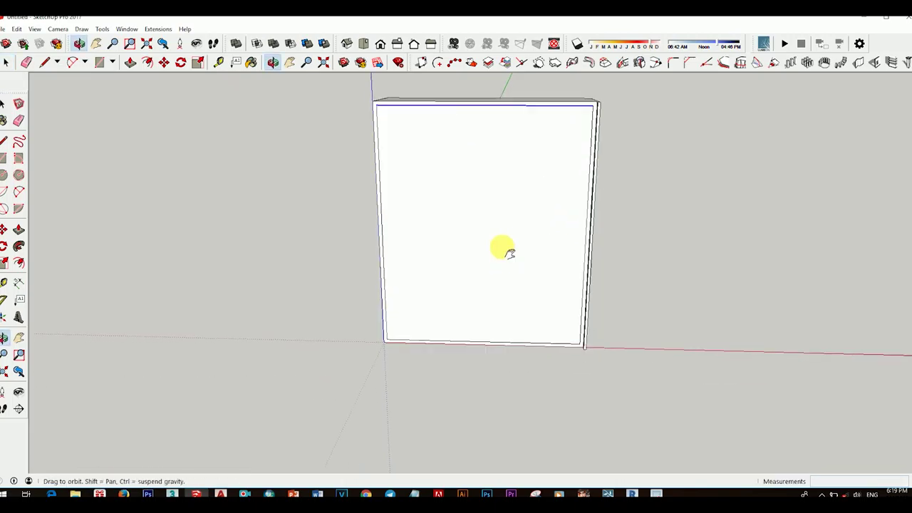
{"action": "scroll", "coordinate": [489, 258], "scroll_direction": "up", "scroll_amount": 1}
{"action": "mouse_move", "coordinate": [489, 259]}
{"action": "middle_mouse_down"}
{"action": "mouse_move", "coordinate": [431, 356]}
{"action": "mouse_move", "coordinate": [440, 352]}
{"action": "mouse_move", "coordinate": [432, 321]}
{"action": "middle_mouse_up"}
- Copy the front's bottom edge 600 mm upward as a horizontal line
{"action": "left_click", "coordinate": [406, 381]}
{"action": "key", "text": "m"}
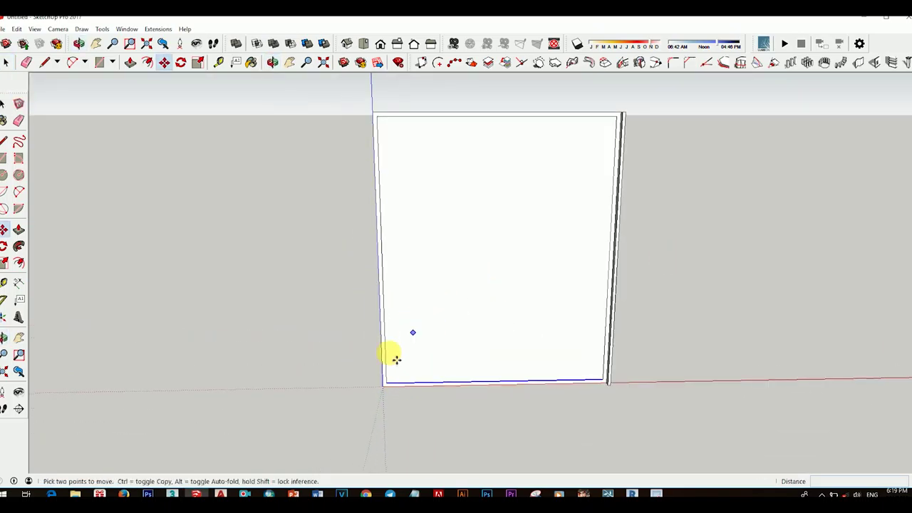
{"action": "key", "text": "ctrl"}
{"action": "left_click", "coordinate": [391, 383]}
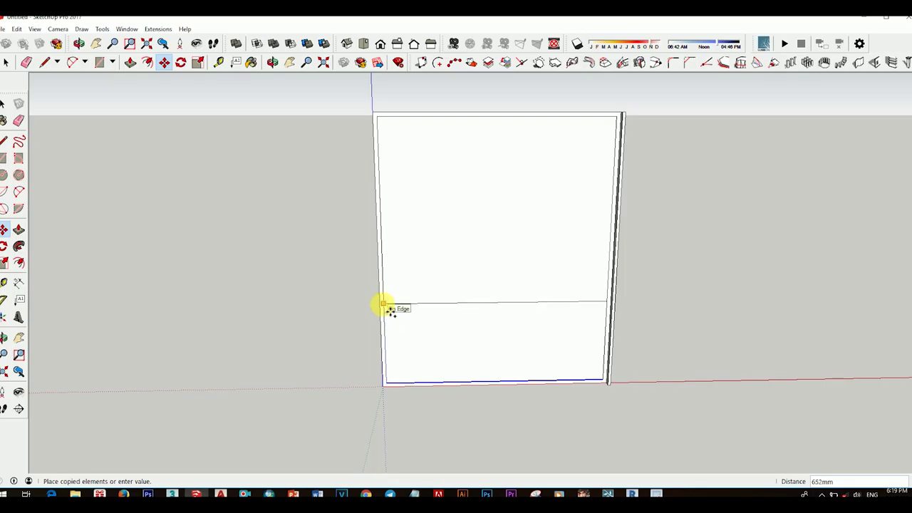
{"action": "type", "text": "600"}
{"action": "key", "text": "Return"}
{"action": "scroll", "coordinate": [662, 258], "scroll_direction": "down", "scroll_amount": 3}
{"action": "mouse_move", "coordinate": [662, 258]}
{"action": "middle_mouse_down"}
{"action": "mouse_move", "coordinate": [580, 326]}
{"action": "mouse_move", "coordinate": [499, 328]}
{"action": "mouse_move", "coordinate": [521, 320]}
{"action": "middle_mouse_up"}
{"action": "scroll", "coordinate": [595, 349], "scroll_direction": "up", "scroll_amount": 3}
{"action": "scroll", "coordinate": [521, 320], "scroll_direction": "up", "scroll_amount": 2}
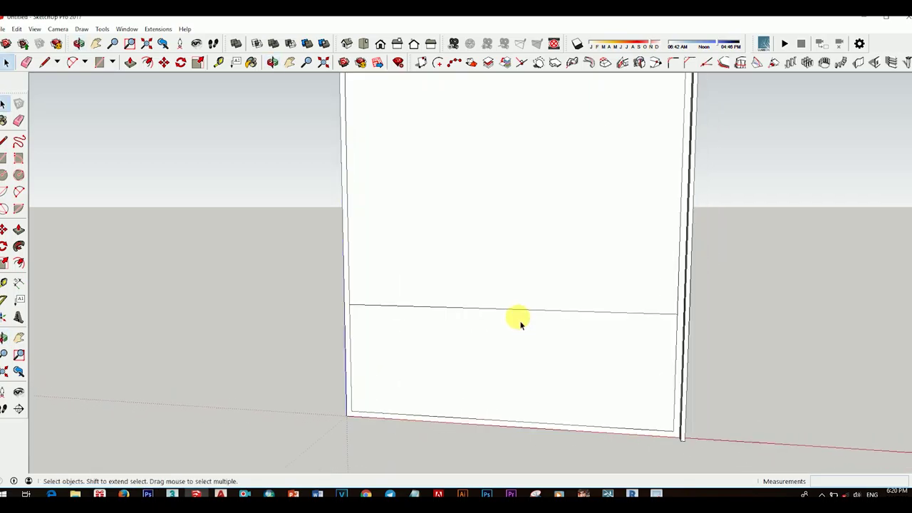
- Move the horizontal line to adjust its height on the front
{"action": "key", "text": "m"}
{"action": "left_click", "coordinate": [470, 309]}
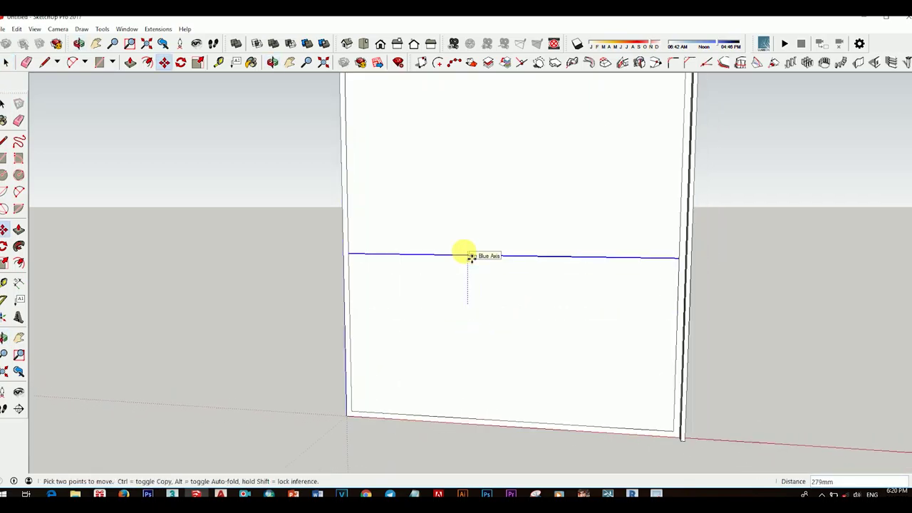
{"action": "key", "text": "Return"}
{"action": "scroll", "coordinate": [471, 258], "scroll_direction": "down", "scroll_amount": 3}
{"action": "mouse_move", "coordinate": [743, 309]}
{"action": "middle_mouse_down"}
{"action": "mouse_move", "coordinate": [597, 340]}
{"action": "mouse_move", "coordinate": [637, 342]}
{"action": "mouse_move", "coordinate": [553, 350]}
{"action": "mouse_move", "coordinate": [500, 332]}
{"action": "middle_mouse_up"}
{"action": "scroll", "coordinate": [596, 340], "scroll_direction": "up", "scroll_amount": 2}
{"action": "key", "text": "space"}
- Draw vertical lines from the top edge's division point down to the horizontal line
{"action": "key", "text": "l"}
{"action": "left_click", "coordinate": [539, 137]}
{"action": "left_click", "coordinate": [536, 303]}
{"action": "left_click", "coordinate": [467, 138]}
- Finish the second vertical divider on the upper panel
{"action": "left_click", "coordinate": [463, 301]}
{"action": "scroll", "coordinate": [463, 301], "scroll_direction": "down", "scroll_amount": 3}
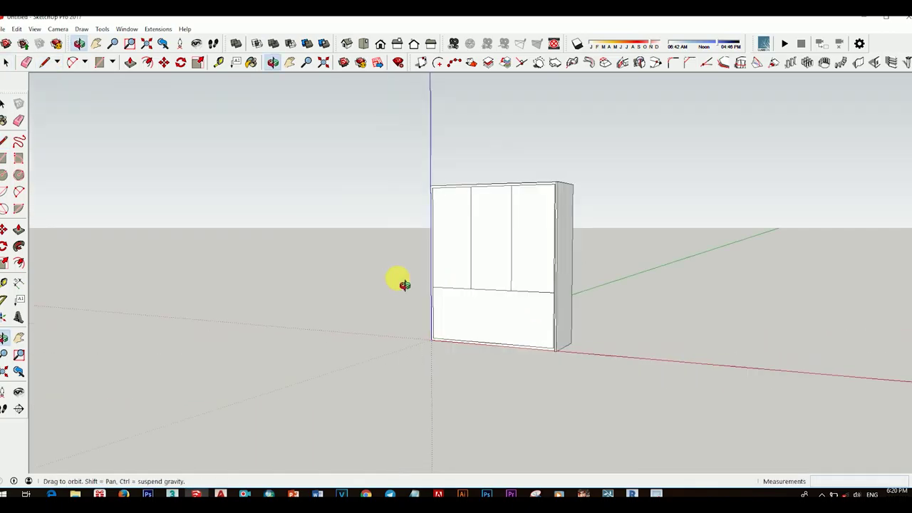
{"action": "scroll", "coordinate": [534, 287], "scroll_direction": "up", "scroll_amount": 3}
{"action": "mouse_move", "coordinate": [399, 279]}
{"action": "middle_mouse_down"}
{"action": "mouse_move", "coordinate": [534, 287]}
{"action": "mouse_move", "coordinate": [505, 342]}
{"action": "mouse_move", "coordinate": [516, 339]}
{"action": "mouse_move", "coordinate": [472, 306]}
{"action": "mouse_move", "coordinate": [464, 320]}
{"action": "middle_mouse_up"}
{"action": "scroll", "coordinate": [512, 336], "scroll_direction": "down", "scroll_amount": 2}
{"action": "scroll", "coordinate": [472, 305], "scroll_direction": "up", "scroll_amount": 2}
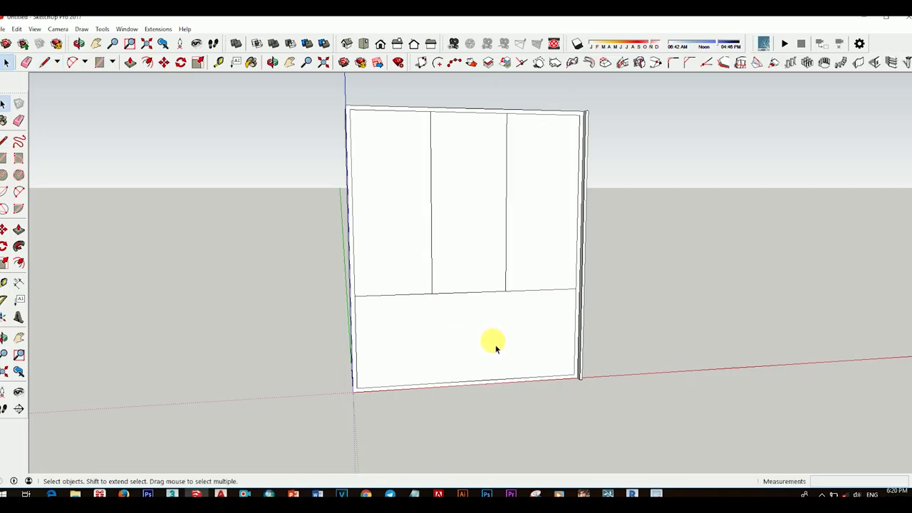
- Draw two vertical dividers through the lower panel, continuing the upper door lines
{"action": "key", "text": "l"}
{"action": "left_click", "coordinate": [505, 292]}
{"action": "left_click", "coordinate": [504, 378]}
{"action": "key", "text": "space"}
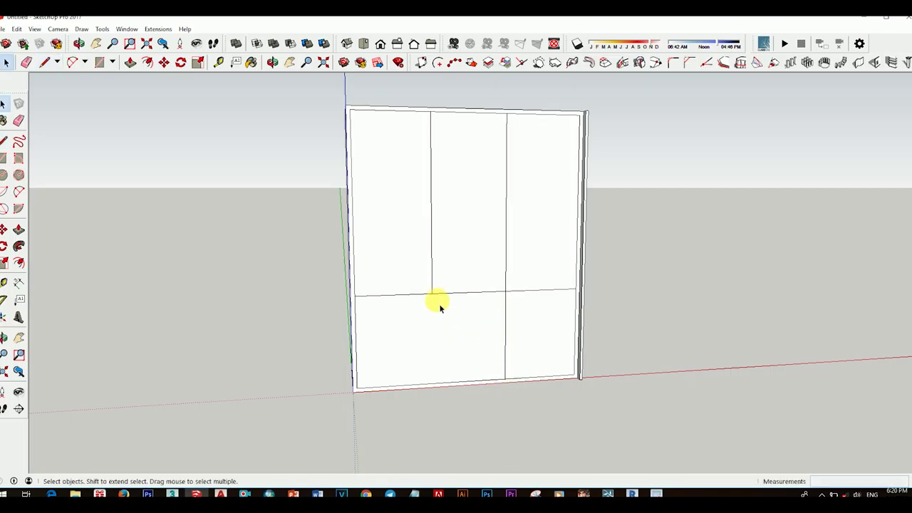
{"action": "key", "text": "l"}
{"action": "left_click", "coordinate": [431, 294]}
{"action": "mouse_move", "coordinate": [433, 386]}
{"action": "middle_mouse_down"}
{"action": "mouse_move", "coordinate": [417, 326]}
{"action": "mouse_move", "coordinate": [420, 344]}
{"action": "middle_mouse_up"}
{"action": "key", "text": "space"}
{"action": "scroll", "coordinate": [434, 327], "scroll_direction": "up", "scroll_amount": 1}
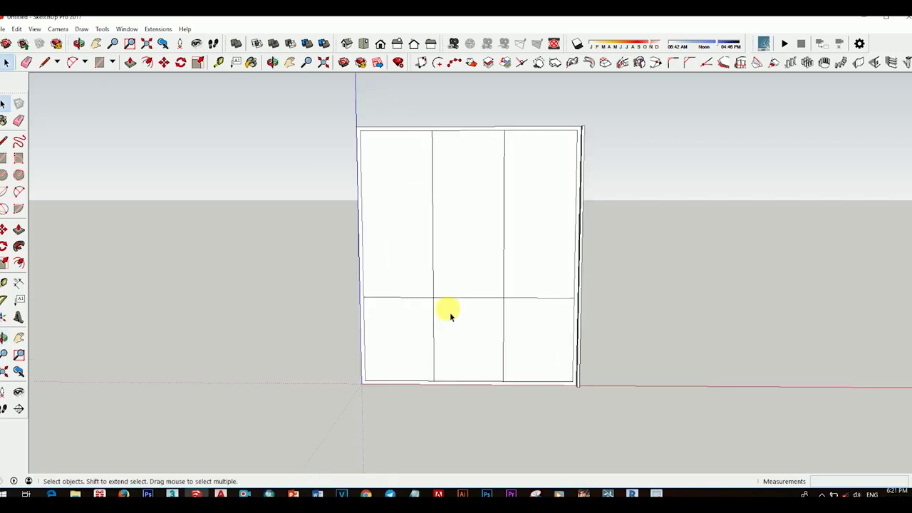
{"action": "scroll", "coordinate": [448, 312], "scroll_direction": "up", "scroll_amount": 1}
{"action": "scroll", "coordinate": [443, 322], "scroll_direction": "up", "scroll_amount": 1}
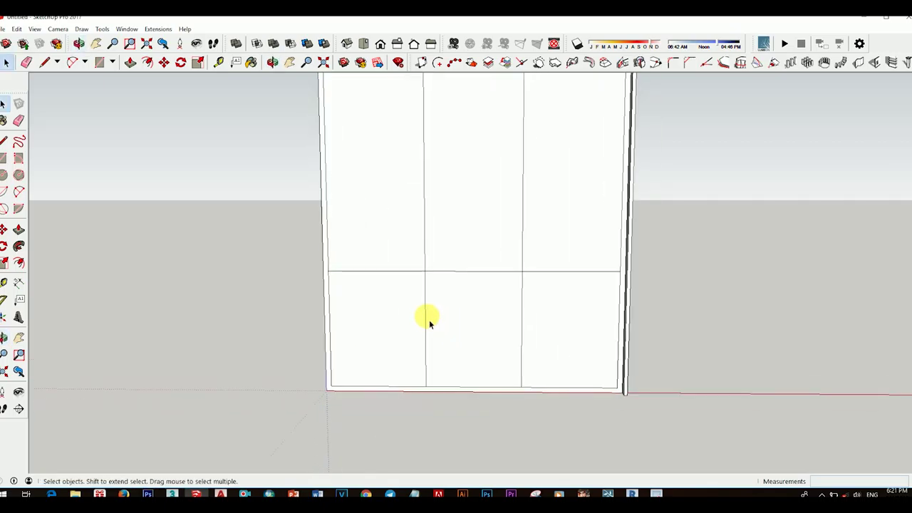
- Offset an inset border on the lower-left door, then a second inset inside it
{"action": "scroll", "coordinate": [392, 348], "scroll_direction": "up", "scroll_amount": 1}
{"action": "left_click", "coordinate": [384, 349]}
{"action": "key", "text": "f"}
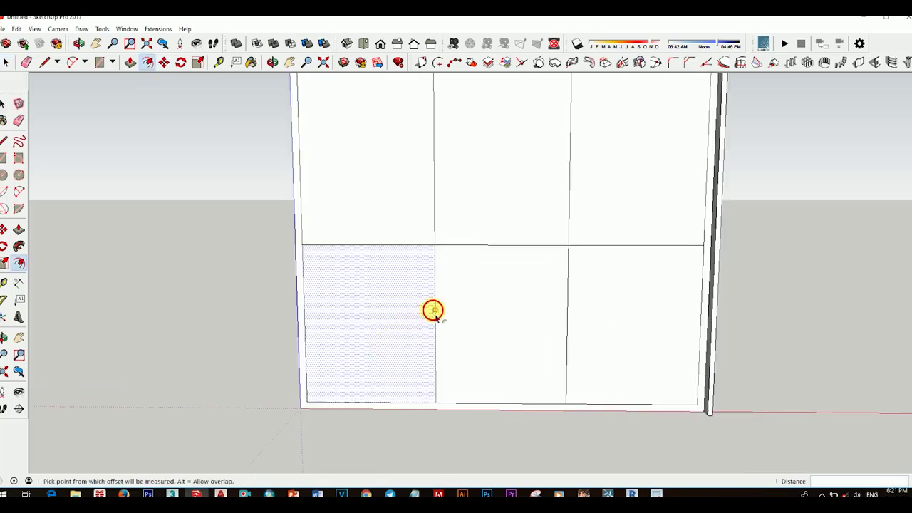
{"action": "left_click", "coordinate": [434, 310]}
{"action": "key", "text": "Return"}
{"action": "scroll", "coordinate": [422, 321], "scroll_direction": "down", "scroll_amount": 3}
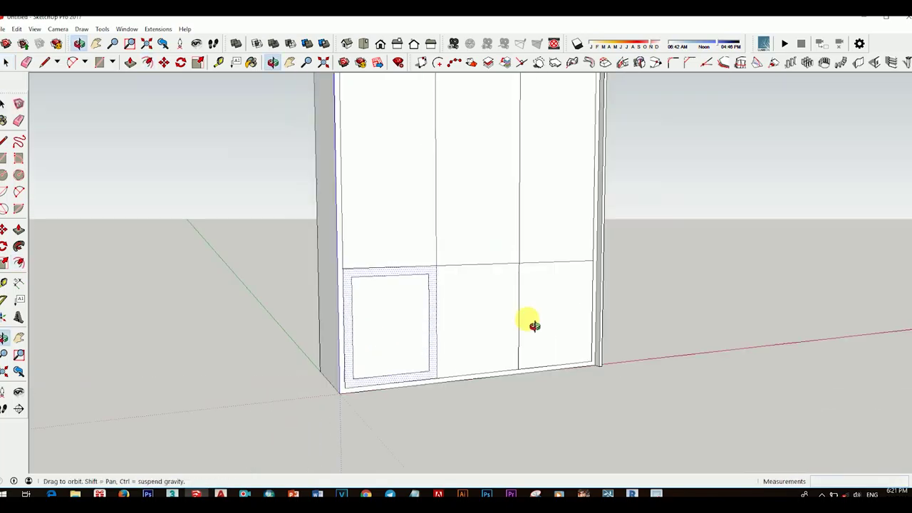
{"action": "middle_click_drag", "start_coordinate": [530, 320], "coordinate": [405, 368]}
{"action": "scroll", "coordinate": [413, 364], "scroll_direction": "up", "scroll_amount": 3}
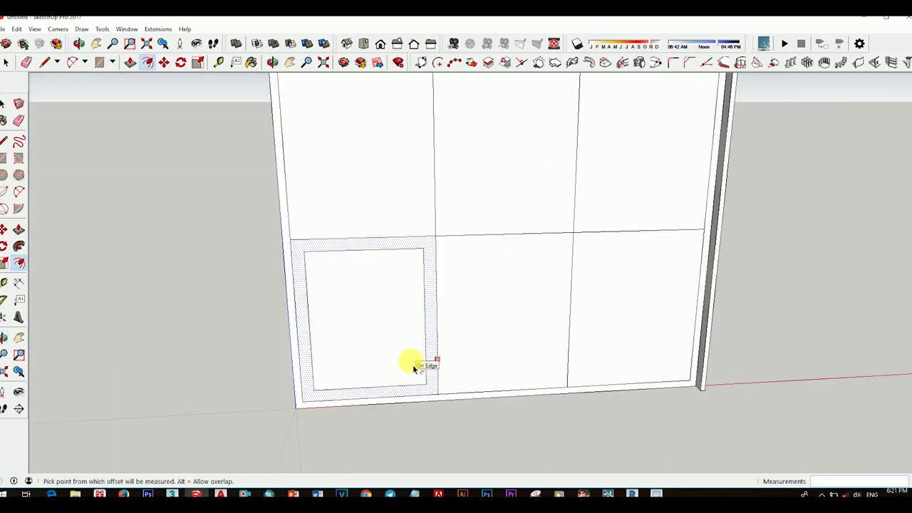
{"action": "left_click", "coordinate": [413, 366]}
{"action": "key", "text": "Return"}
- Push the left door's inner panel inward to recess it
{"action": "scroll", "coordinate": [463, 332], "scroll_direction": "down", "scroll_amount": 3}
{"action": "mouse_move", "coordinate": [509, 322]}
{"action": "middle_mouse_down"}
{"action": "mouse_move", "coordinate": [377, 330]}
{"action": "mouse_move", "coordinate": [381, 347]}
{"action": "mouse_move", "coordinate": [354, 316]}
{"action": "middle_mouse_up"}
{"action": "scroll", "coordinate": [381, 334], "scroll_direction": "up", "scroll_amount": 3}
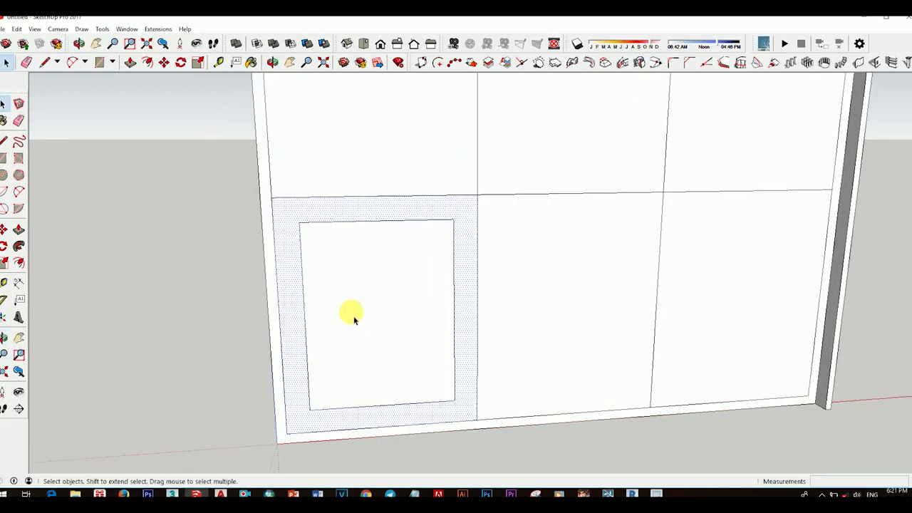
{"action": "scroll", "coordinate": [354, 316], "scroll_direction": "up", "scroll_amount": 3}
{"action": "left_click", "coordinate": [372, 322]}
{"action": "key", "text": "p"}
{"action": "left_click", "coordinate": [372, 321]}
{"action": "type", "text": "10"}
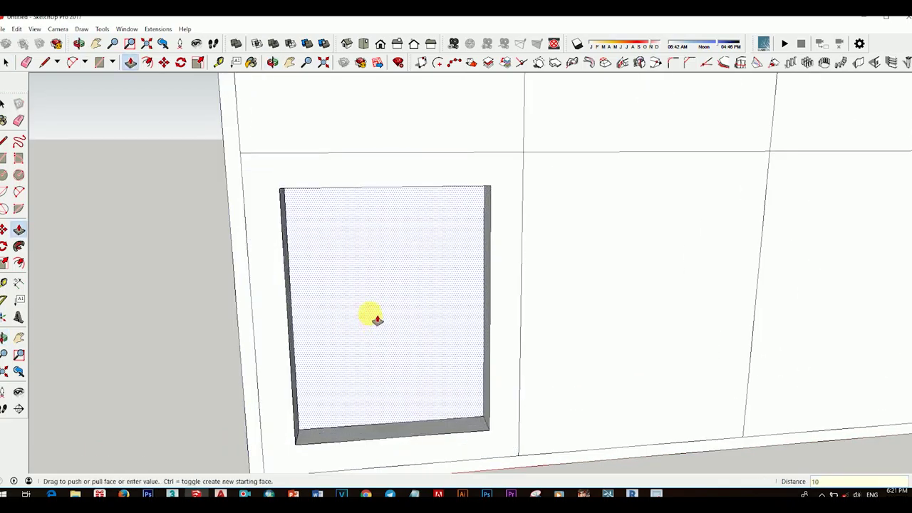
{"action": "key", "text": "Return"}
{"action": "key", "text": "space"}
{"action": "scroll", "coordinate": [376, 320], "scroll_direction": "down", "scroll_amount": 3}
{"action": "mouse_move", "coordinate": [426, 350]}
{"action": "middle_mouse_down"}
{"action": "mouse_move", "coordinate": [393, 368]}
{"action": "mouse_move", "coordinate": [440, 349]}
{"action": "mouse_move", "coordinate": [437, 331]}
{"action": "middle_mouse_up"}
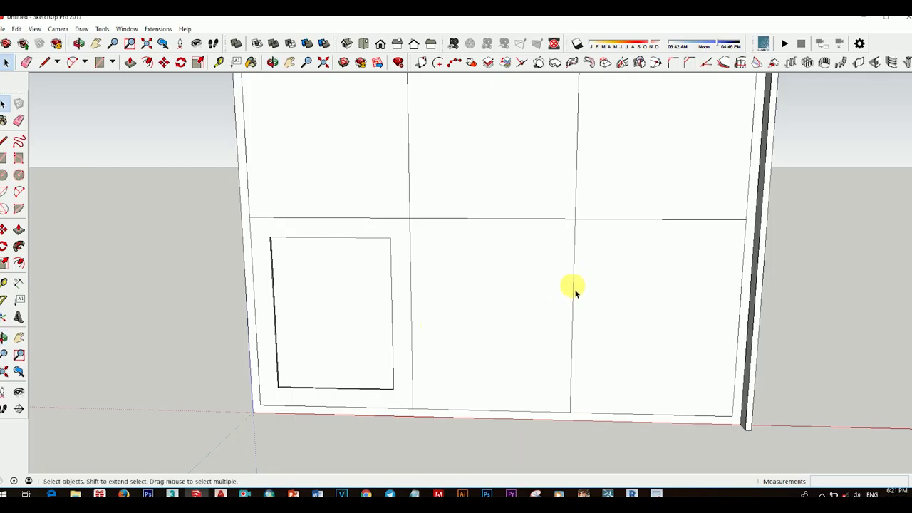
- Offset a thin inset border on the lower-middle door face
{"action": "left_click", "coordinate": [519, 294]}
{"action": "scroll", "coordinate": [501, 309], "scroll_direction": "down", "scroll_amount": 2}
{"action": "scroll", "coordinate": [516, 314], "scroll_direction": "up", "scroll_amount": 1}
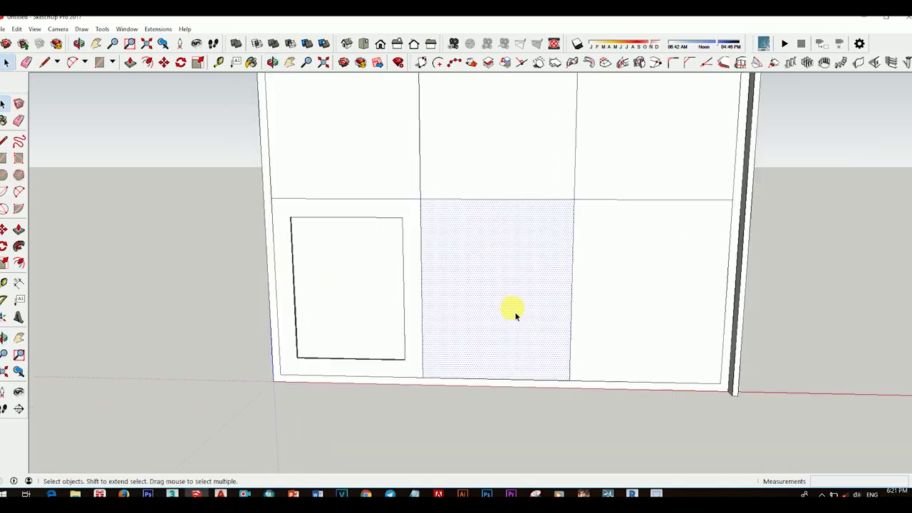
{"action": "key", "text": "f"}
{"action": "left_click", "coordinate": [571, 270]}
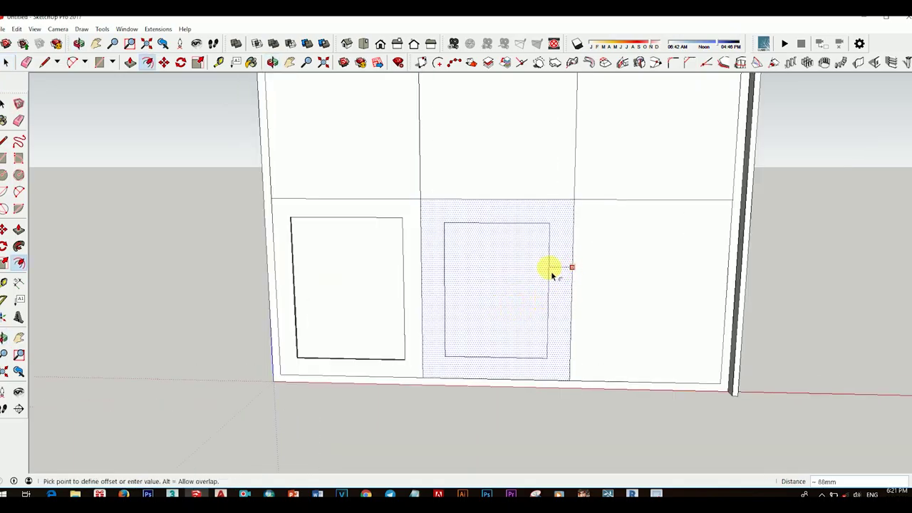
{"action": "key", "text": "Return"}
{"action": "key", "text": "space"}
{"action": "scroll", "coordinate": [546, 305], "scroll_direction": "down", "scroll_amount": 2}
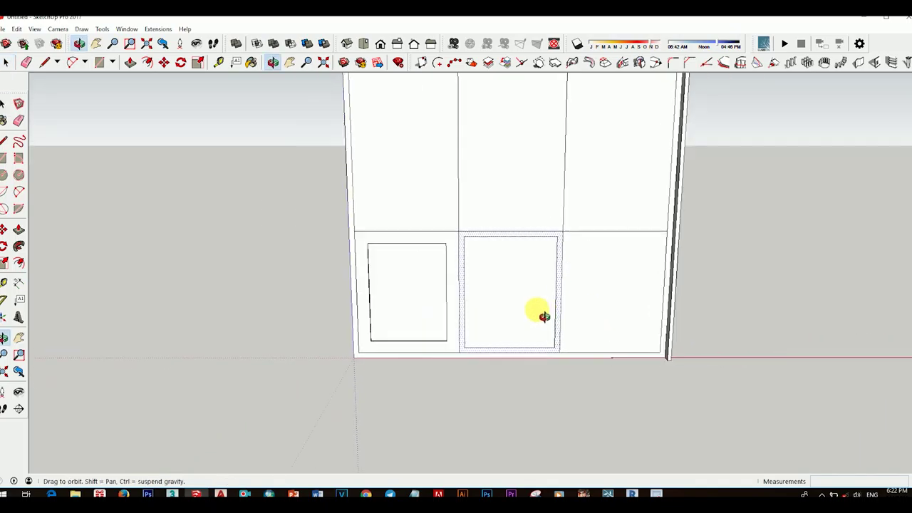
{"action": "scroll", "coordinate": [535, 312], "scroll_direction": "up", "scroll_amount": 1}
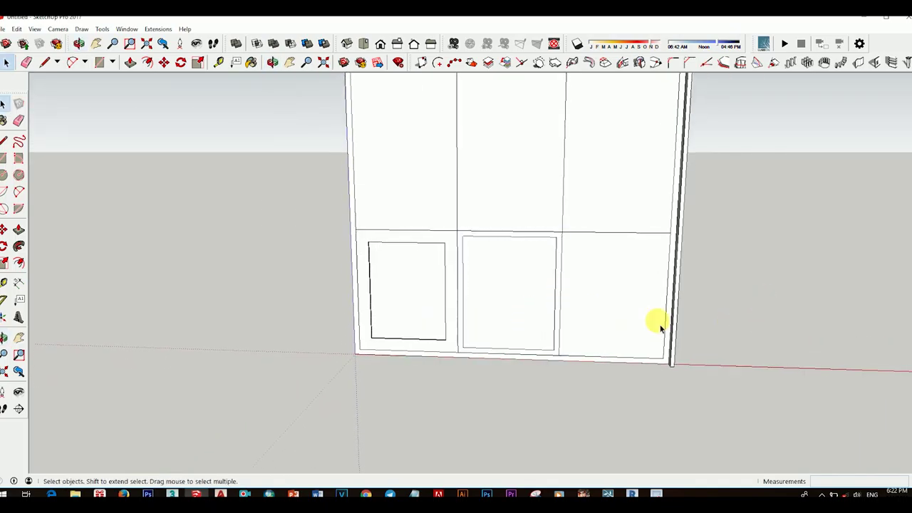
{"action": "scroll", "coordinate": [641, 314], "scroll_direction": "up", "scroll_amount": 1}
- Repeat the matching inset border on the lower-right door
{"action": "left_click", "coordinate": [617, 311]}
{"action": "key", "text": "f"}
{"action": "double_click", "coordinate": [626, 308]}
{"action": "key", "text": "space"}
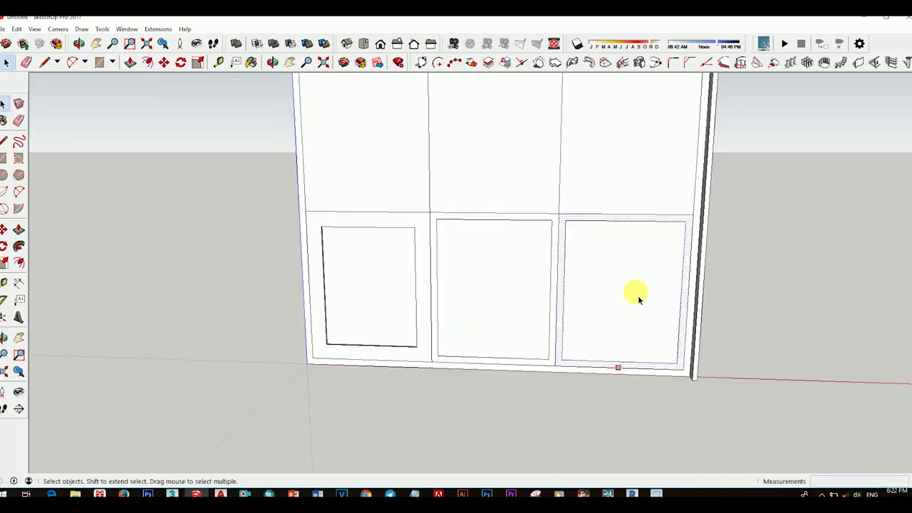
{"action": "middle_click_drag", "start_coordinate": [787, 268], "coordinate": [604, 287]}
{"action": "mouse_move", "coordinate": [756, 301]}
{"action": "middle_mouse_down"}
{"action": "mouse_move", "coordinate": [568, 282]}
{"action": "mouse_move", "coordinate": [538, 290]}
{"action": "middle_mouse_up"}
{"action": "scroll", "coordinate": [537, 289], "scroll_direction": "up", "scroll_amount": 2}
- Re-inset the lower-left door border and push its inner panel inward
{"action": "left_click", "coordinate": [491, 250]}
{"action": "left_click", "coordinate": [295, 264]}
{"action": "key", "text": "f"}
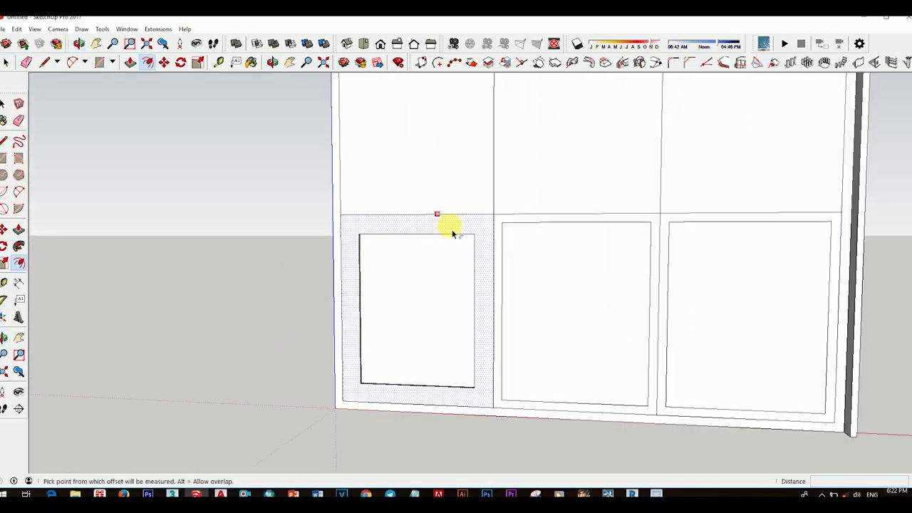
{"action": "double_click", "coordinate": [451, 235]}
{"action": "mouse_move", "coordinate": [451, 239]}
{"action": "middle_mouse_down"}
{"action": "mouse_move", "coordinate": [442, 166]}
{"action": "mouse_move", "coordinate": [495, 240]}
{"action": "mouse_move", "coordinate": [418, 402]}
{"action": "mouse_move", "coordinate": [521, 183]}
{"action": "middle_mouse_up"}
{"action": "left_click", "coordinate": [524, 205]}
{"action": "key", "text": "p"}
{"action": "left_click_drag", "start_coordinate": [523, 204], "coordinate": [549, 173]}
{"action": "key", "text": "space"}
{"action": "mouse_move", "coordinate": [519, 179]}
{"action": "middle_mouse_down"}
{"action": "mouse_move", "coordinate": [461, 198]}
{"action": "mouse_move", "coordinate": [496, 232]}
{"action": "middle_mouse_up"}
- Erase the stray top, right and bottom edges of the left inner panel
{"action": "key", "text": "e"}
{"action": "left_click_drag", "start_coordinate": [498, 139], "coordinate": [586, 159]}
{"action": "left_click", "coordinate": [587, 161]}
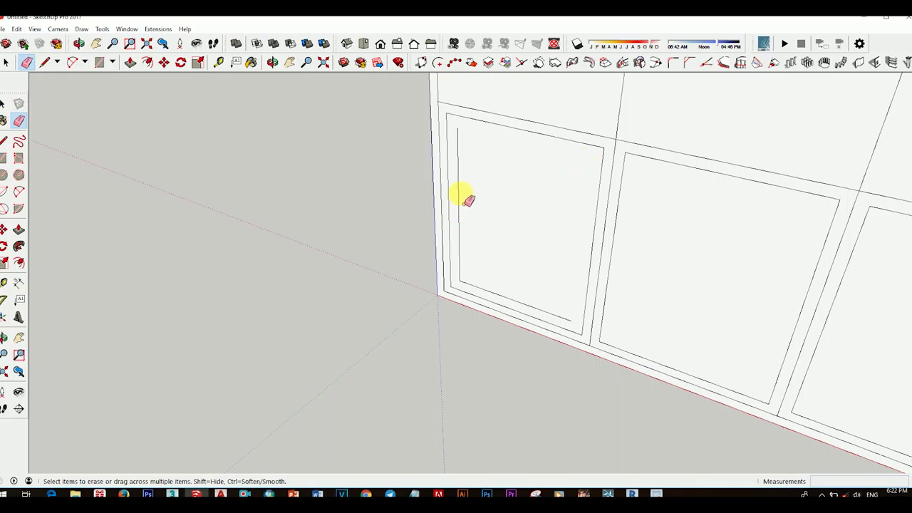
{"action": "left_click", "coordinate": [518, 308]}
{"action": "mouse_move", "coordinate": [518, 308]}
{"action": "middle_mouse_down"}
{"action": "mouse_move", "coordinate": [605, 205]}
{"action": "mouse_move", "coordinate": [581, 229]}
{"action": "mouse_move", "coordinate": [594, 234]}
{"action": "middle_mouse_up"}
- Offset an inner panel outline on the left door
{"action": "key", "text": "space"}
{"action": "key", "text": "f"}
{"action": "left_click", "coordinate": [542, 207]}
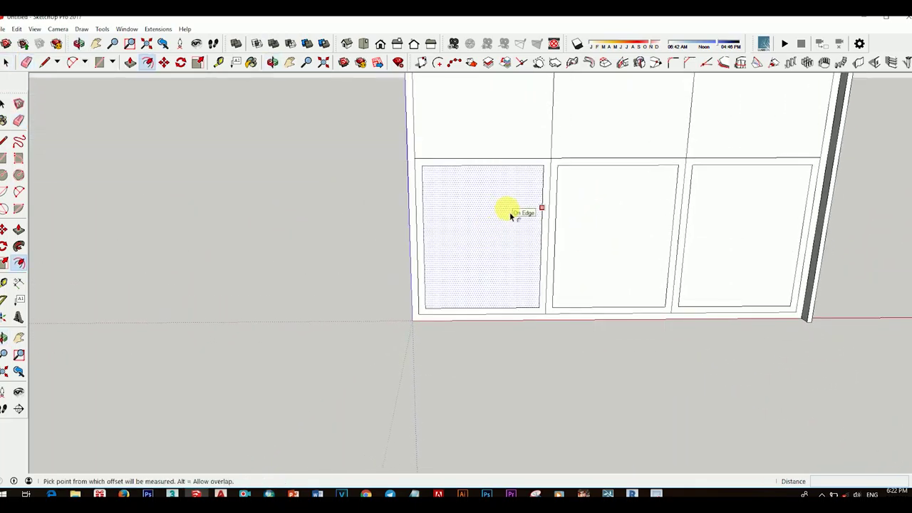
{"action": "left_click", "coordinate": [529, 214]}
{"action": "mouse_move", "coordinate": [530, 214]}
{"action": "middle_mouse_down"}
{"action": "mouse_move", "coordinate": [525, 240]}
{"action": "mouse_move", "coordinate": [575, 218]}
{"action": "mouse_move", "coordinate": [541, 268]}
{"action": "mouse_move", "coordinate": [529, 258]}
{"action": "middle_mouse_up"}
{"action": "key", "text": "space"}
- Add a matching inner outline on the right door
{"action": "left_click", "coordinate": [547, 249]}
{"action": "key", "text": "f"}
{"action": "double_click", "coordinate": [548, 250]}
{"action": "key", "text": "space"}
{"action": "scroll", "coordinate": [435, 253], "scroll_direction": "up", "scroll_amount": 3}
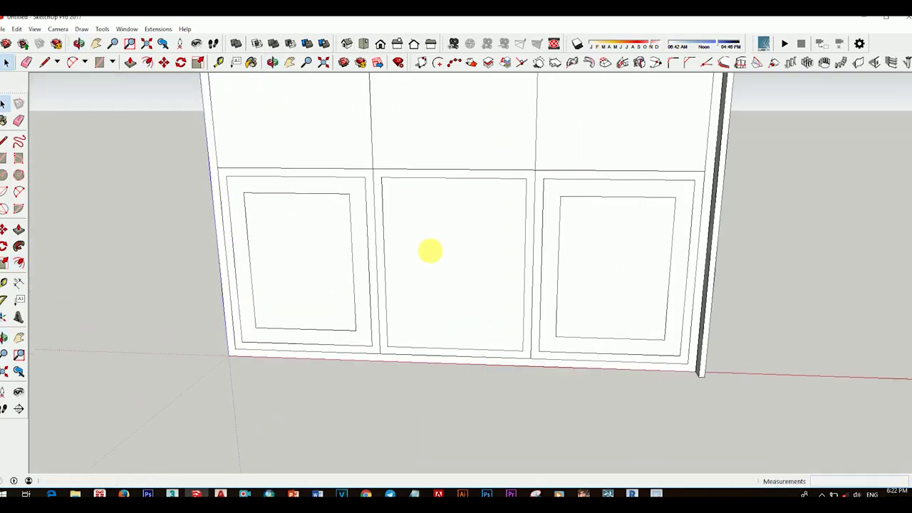
{"action": "right_click", "coordinate": [382, 247]}
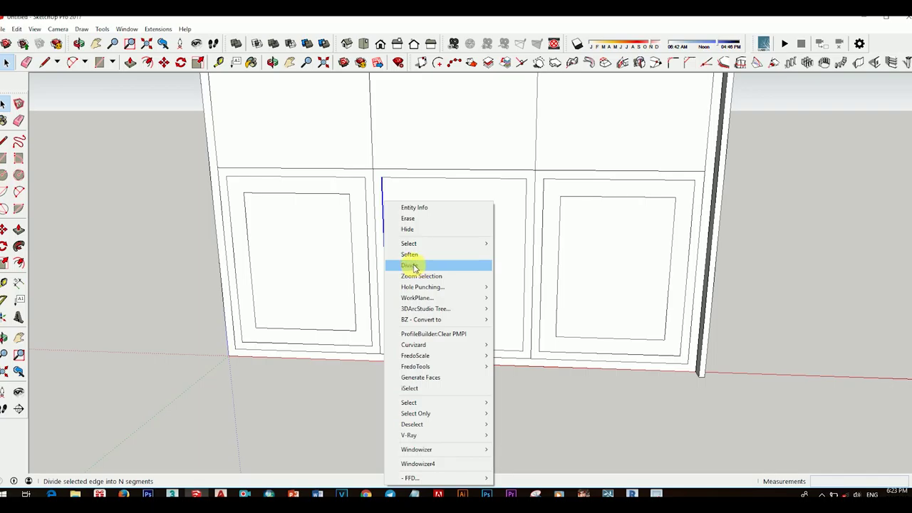
- Divide the door edge and draw two horizontal drawer lines across the middle door
{"action": "left_click", "coordinate": [410, 265]}
{"action": "left_click", "coordinate": [384, 239]}
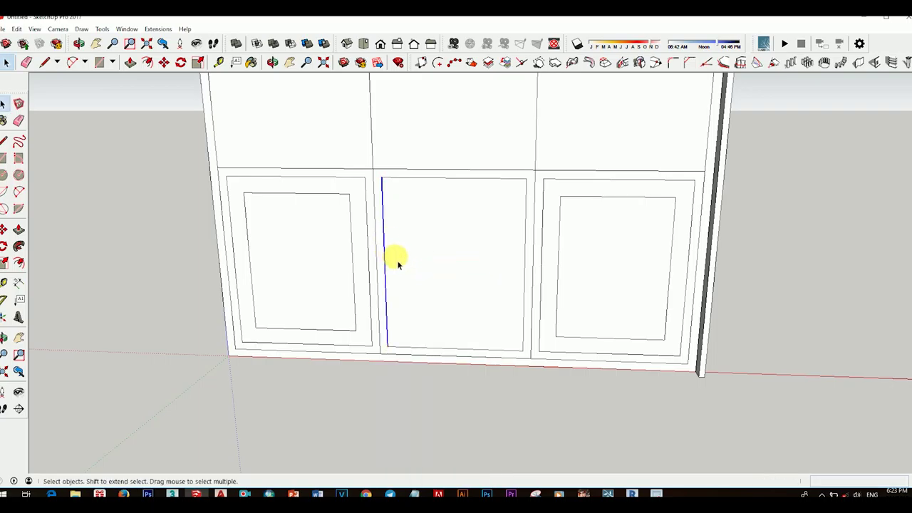
{"action": "key", "text": "l"}
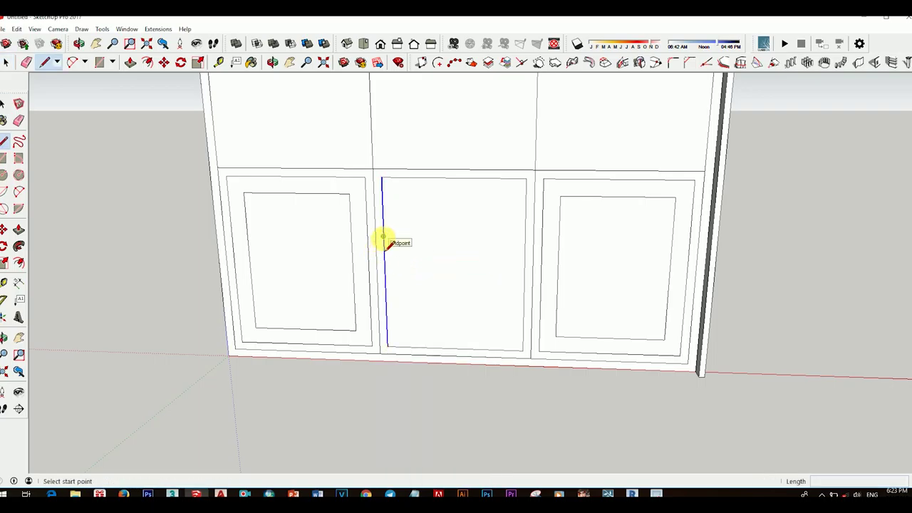
{"action": "left_click", "coordinate": [383, 239]}
{"action": "left_click", "coordinate": [525, 238]}
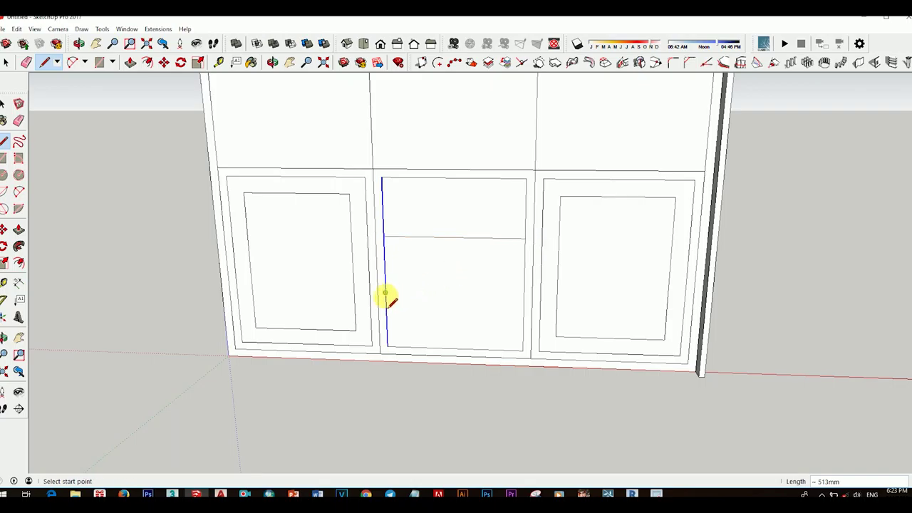
{"action": "left_click", "coordinate": [384, 292]}
{"action": "left_click", "coordinate": [524, 292]}
{"action": "key", "text": "space"}
- Copy a drawer line with Move and Ctrl to form a rail edge
{"action": "scroll", "coordinate": [470, 257], "scroll_direction": "up", "scroll_amount": 3}
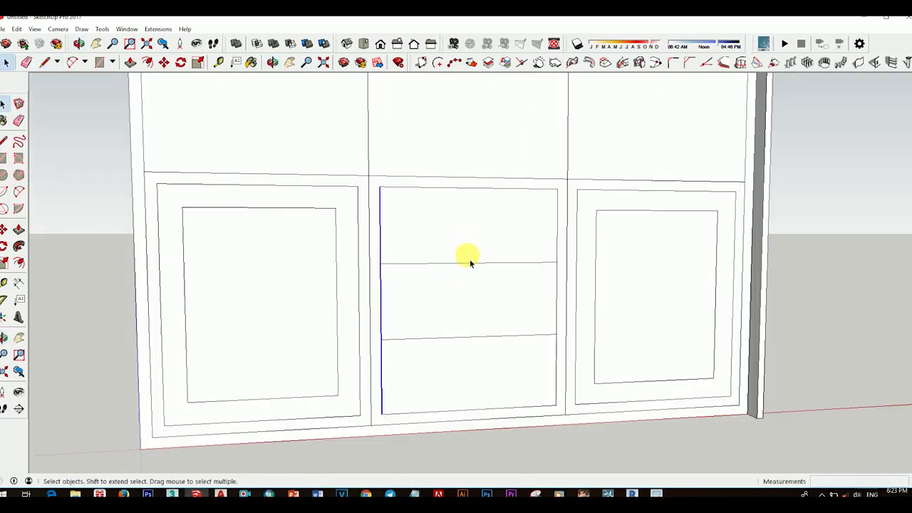
{"action": "mouse_move", "coordinate": [475, 283]}
{"action": "middle_mouse_down"}
{"action": "mouse_move", "coordinate": [411, 278]}
{"action": "mouse_move", "coordinate": [419, 282]}
{"action": "mouse_move", "coordinate": [407, 271]}
{"action": "mouse_move", "coordinate": [441, 288]}
{"action": "middle_mouse_up"}
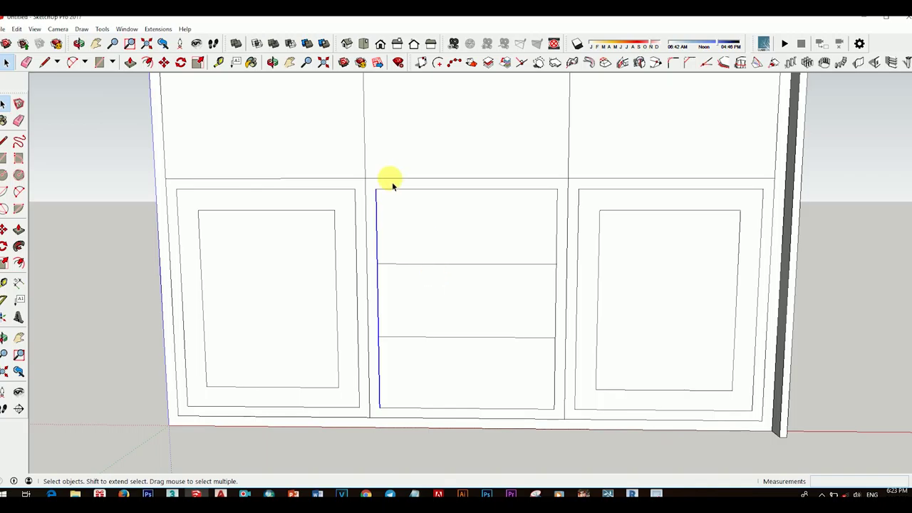
{"action": "scroll", "coordinate": [464, 223], "scroll_direction": "up", "scroll_amount": 2}
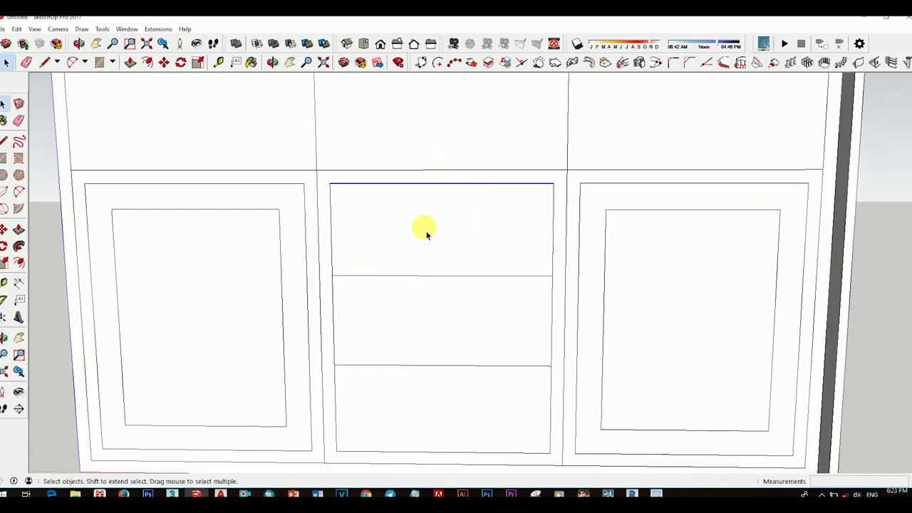
{"action": "key", "text": "m"}
{"action": "left_click", "coordinate": [331, 185]}
{"action": "key", "text": "ctrl"}
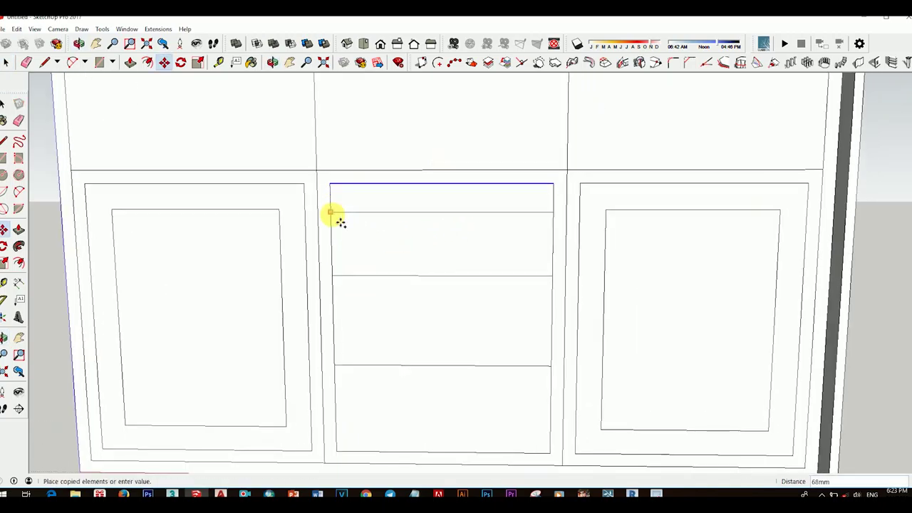
{"action": "key", "text": "space"}
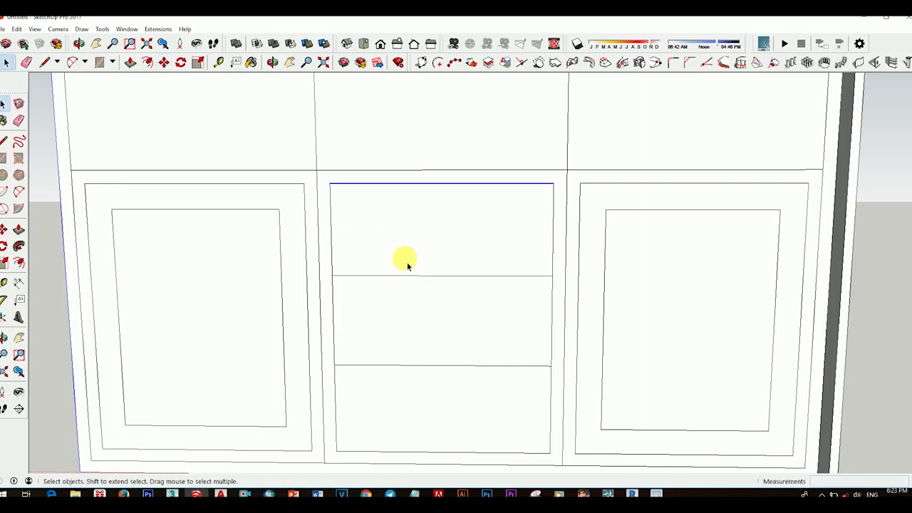
{"action": "key", "text": "m"}
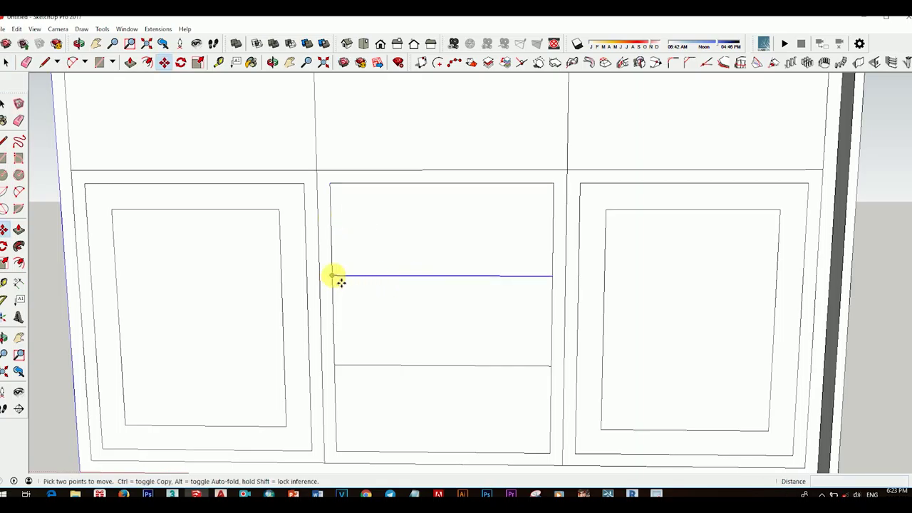
{"action": "left_click", "coordinate": [333, 275]}
{"action": "key", "text": "ctrl"}
{"action": "left_click", "coordinate": [341, 254]}
- Shift the pair of drawer rail edges upward into place
{"action": "mouse_move", "coordinate": [340, 255]}
{"action": "middle_mouse_down"}
{"action": "mouse_move", "coordinate": [563, 260]}
{"action": "mouse_move", "coordinate": [427, 320]}
{"action": "mouse_move", "coordinate": [448, 336]}
{"action": "mouse_move", "coordinate": [441, 340]}
{"action": "middle_mouse_up"}
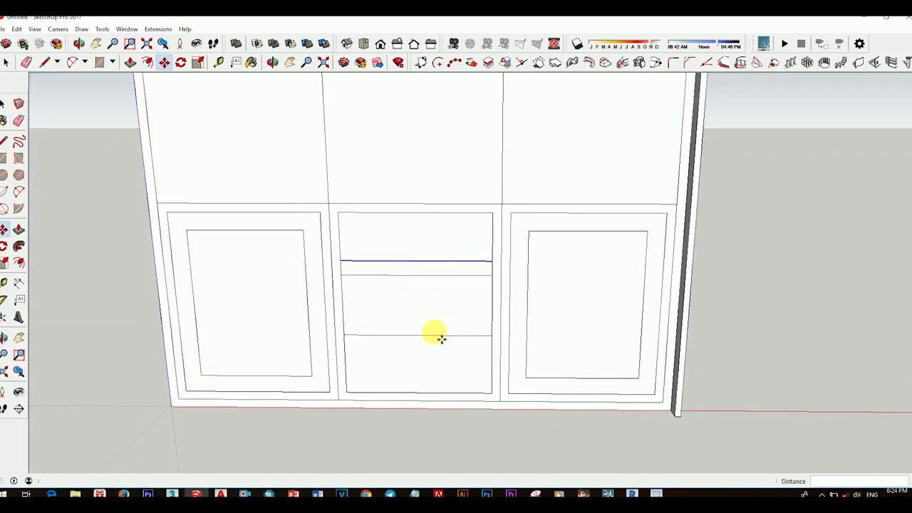
{"action": "scroll", "coordinate": [502, 265], "scroll_direction": "down", "scroll_amount": 1}
{"action": "scroll", "coordinate": [315, 261], "scroll_direction": "up", "scroll_amount": 2}
{"action": "scroll", "coordinate": [330, 265], "scroll_direction": "up", "scroll_amount": 2}
{"action": "scroll", "coordinate": [339, 284], "scroll_direction": "up", "scroll_amount": 2}
{"action": "key", "text": "space"}
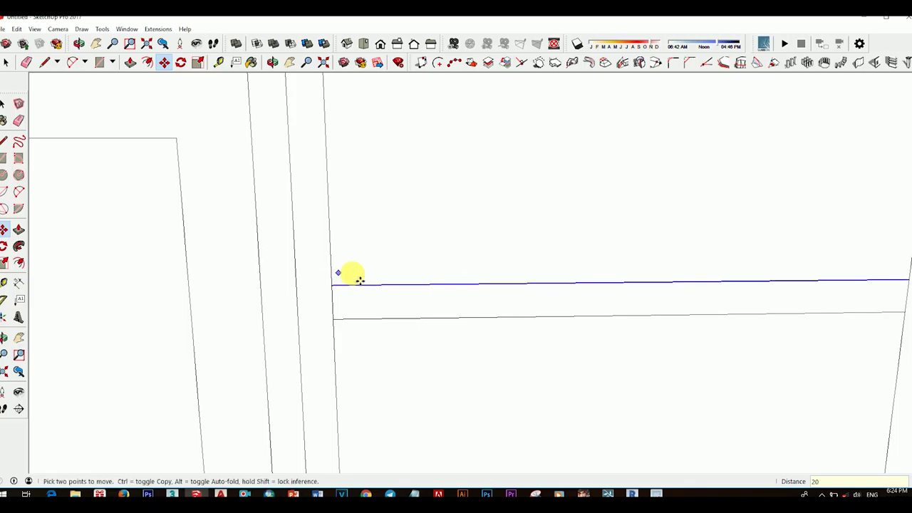
{"action": "scroll", "coordinate": [363, 291], "scroll_direction": "down", "scroll_amount": 3}
{"action": "scroll", "coordinate": [427, 334], "scroll_direction": "down", "scroll_amount": 3}
{"action": "scroll", "coordinate": [438, 350], "scroll_direction": "up", "scroll_amount": 2}
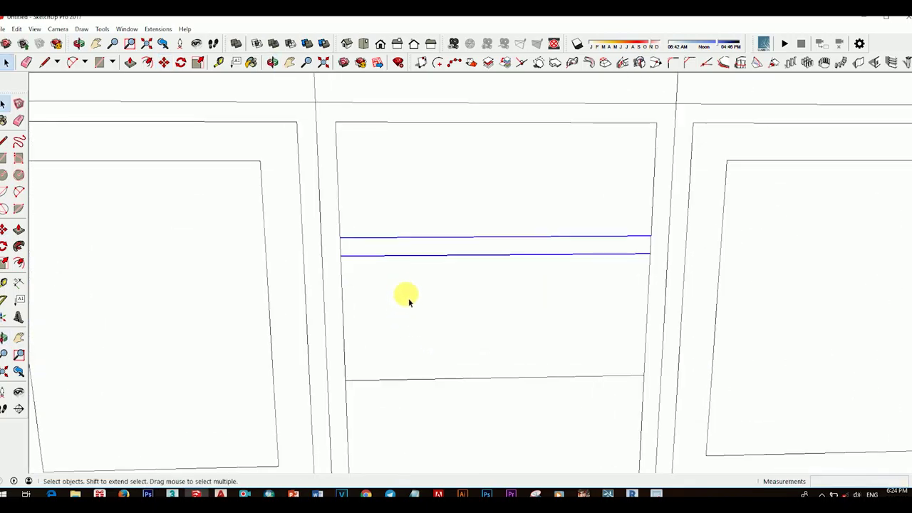
{"action": "left_click", "coordinate": [408, 283]}
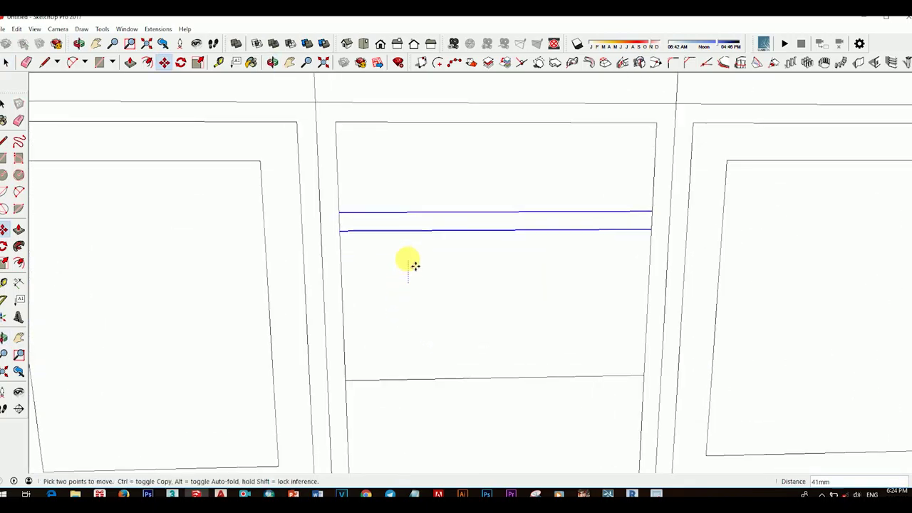
{"action": "scroll", "coordinate": [416, 265], "scroll_direction": "down", "scroll_amount": 3}
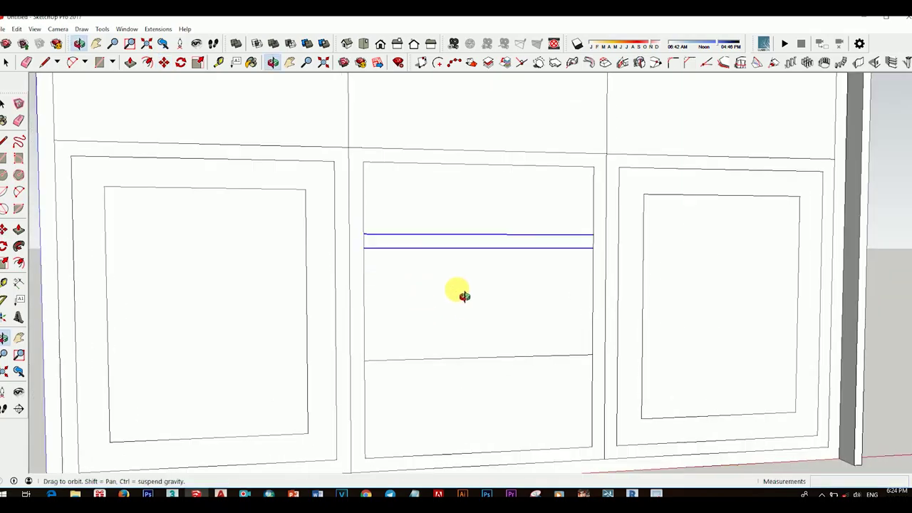
{"action": "key", "text": "space"}
- Move the upper division edge down to just above the lower drawer line
{"action": "left_click", "coordinate": [426, 240]}
{"action": "left_click", "coordinate": [427, 239]}
{"action": "key", "text": "m"}
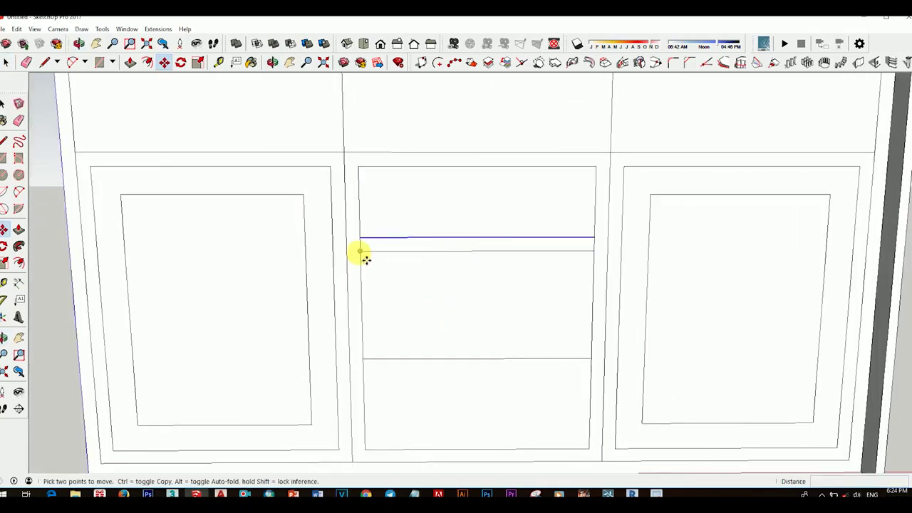
{"action": "left_click", "coordinate": [359, 252]}
{"action": "left_click", "coordinate": [366, 362]}
{"action": "key", "text": "space"}
{"action": "mouse_move", "coordinate": [504, 418]}
{"action": "middle_mouse_down"}
{"action": "mouse_move", "coordinate": [466, 381]}
{"action": "mouse_move", "coordinate": [506, 343]}
{"action": "mouse_move", "coordinate": [461, 318]}
{"action": "mouse_move", "coordinate": [574, 340]}
{"action": "mouse_move", "coordinate": [484, 378]}
{"action": "middle_mouse_up"}
{"action": "scroll", "coordinate": [464, 379], "scroll_direction": "down", "scroll_amount": 2}
{"action": "scroll", "coordinate": [442, 248], "scroll_direction": "up", "scroll_amount": 3}
- Offset an inset outline on the top drawer and repeat it on the lower fronts
{"action": "key", "text": "f"}
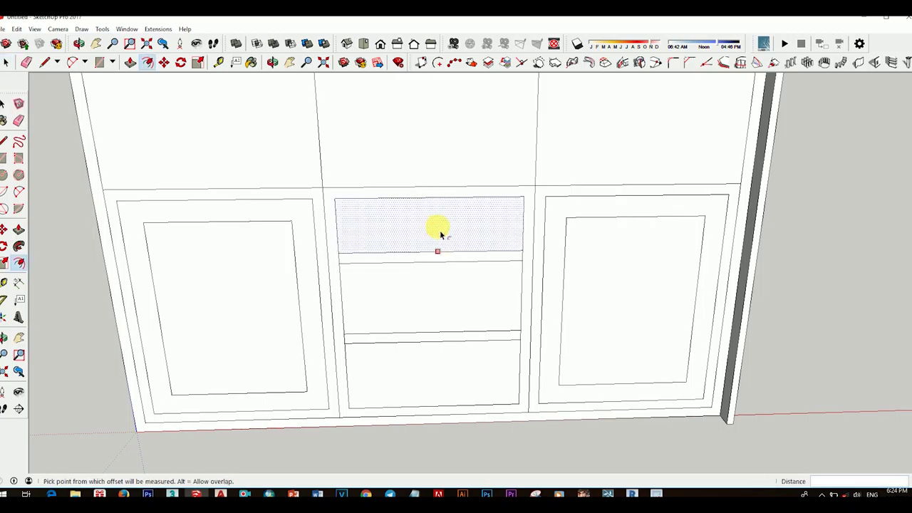
{"action": "left_click", "coordinate": [440, 235]}
{"action": "key", "text": "Return"}
{"action": "scroll", "coordinate": [450, 242], "scroll_direction": "down", "scroll_amount": 4}
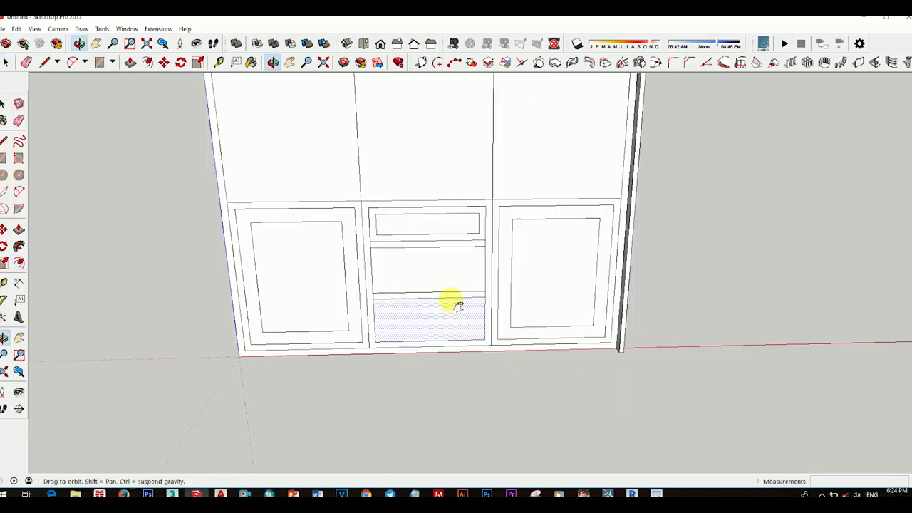
{"action": "double_click", "coordinate": [425, 246]}
{"action": "double_click", "coordinate": [432, 297]}
{"action": "mouse_move", "coordinate": [432, 297]}
{"action": "middle_mouse_down"}
{"action": "mouse_move", "coordinate": [375, 264]}
{"action": "mouse_move", "coordinate": [588, 347]}
{"action": "middle_mouse_up"}
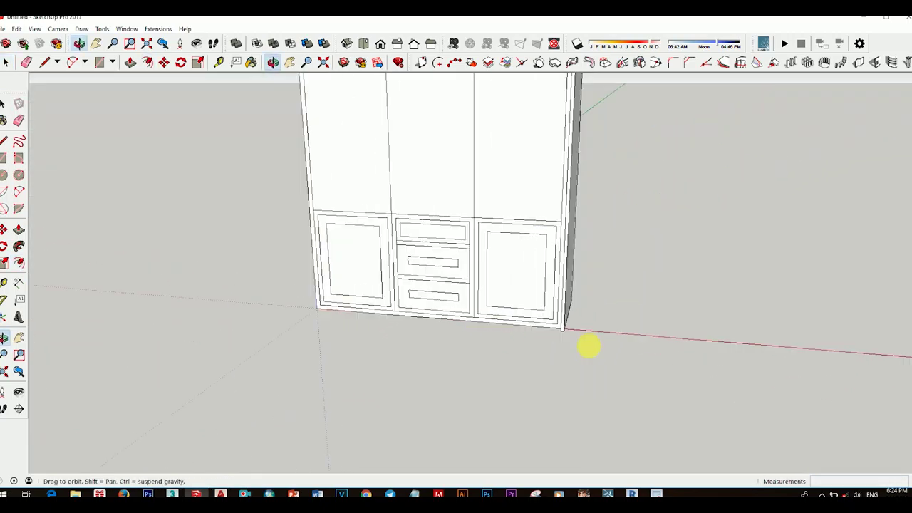
{"action": "scroll", "coordinate": [498, 328], "scroll_direction": "up", "scroll_amount": 3}
{"action": "key", "text": "f"}
{"action": "key", "text": "space"}
- Redo the inset outline on the middle drawer front, then select the bottom drawer
{"action": "left_click", "coordinate": [446, 234]}
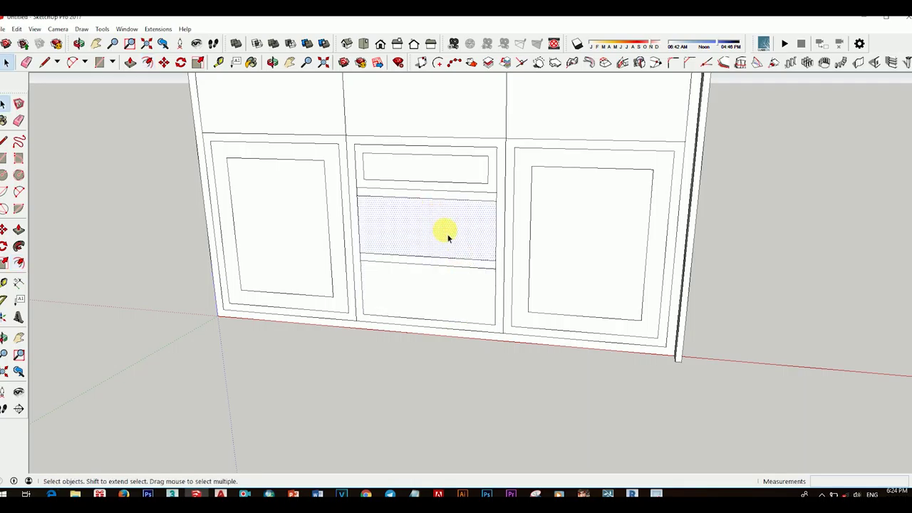
{"action": "key", "text": "f"}
{"action": "left_click", "coordinate": [449, 200]}
{"action": "left_click", "coordinate": [453, 226]}
{"action": "key", "text": "space"}
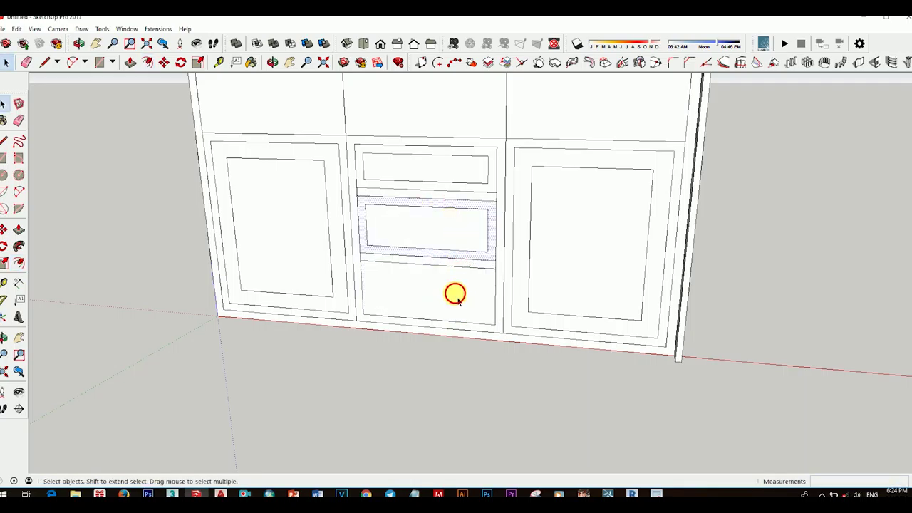
{"action": "left_click", "coordinate": [451, 298]}
{"action": "middle_click_drag", "start_coordinate": [452, 299], "coordinate": [497, 294]}
{"action": "scroll", "coordinate": [556, 351], "scroll_direction": "down", "scroll_amount": 3}
{"action": "middle_click_drag", "start_coordinate": [556, 352], "coordinate": [414, 320]}
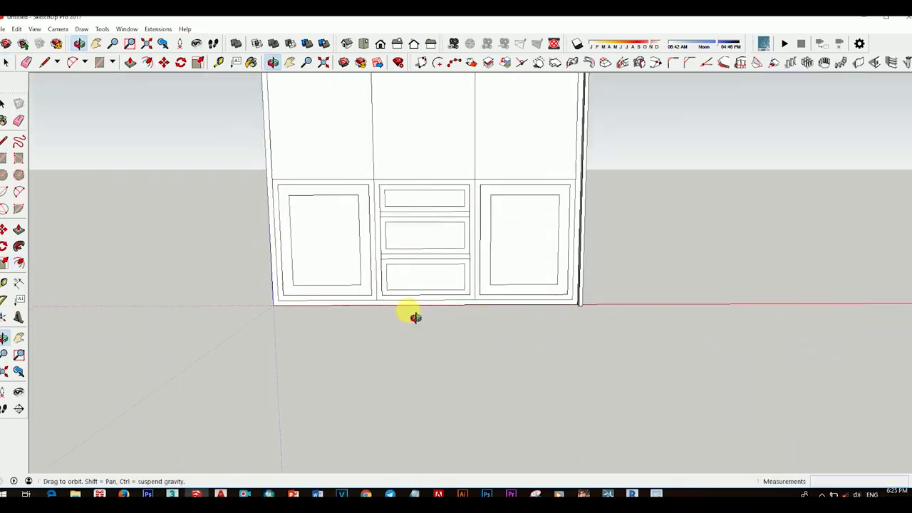
{"action": "scroll", "coordinate": [422, 248], "scroll_direction": "up", "scroll_amount": 2}
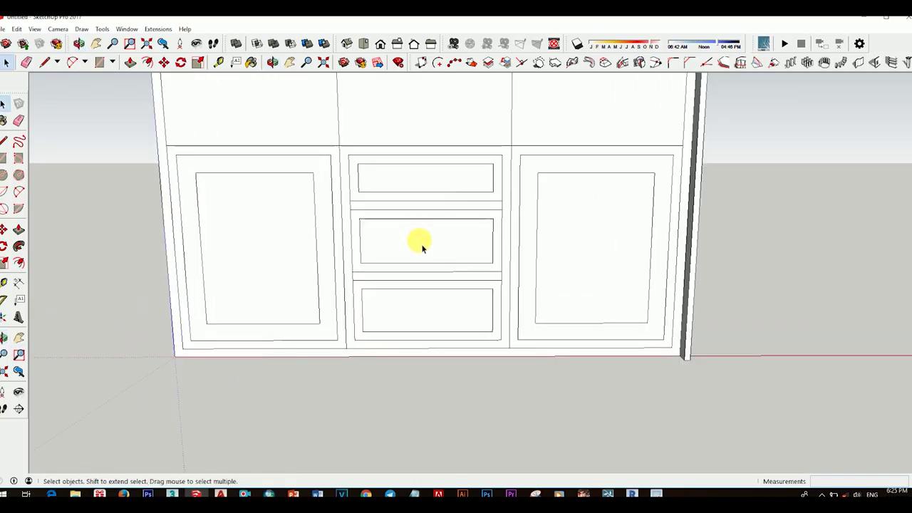
{"action": "scroll", "coordinate": [416, 278], "scroll_direction": "up", "scroll_amount": 1}
- Orbit around the cabinet to inspect the drawer outlines from several angles
{"action": "key", "text": "e"}
{"action": "scroll", "coordinate": [406, 281], "scroll_direction": "down", "scroll_amount": 1}
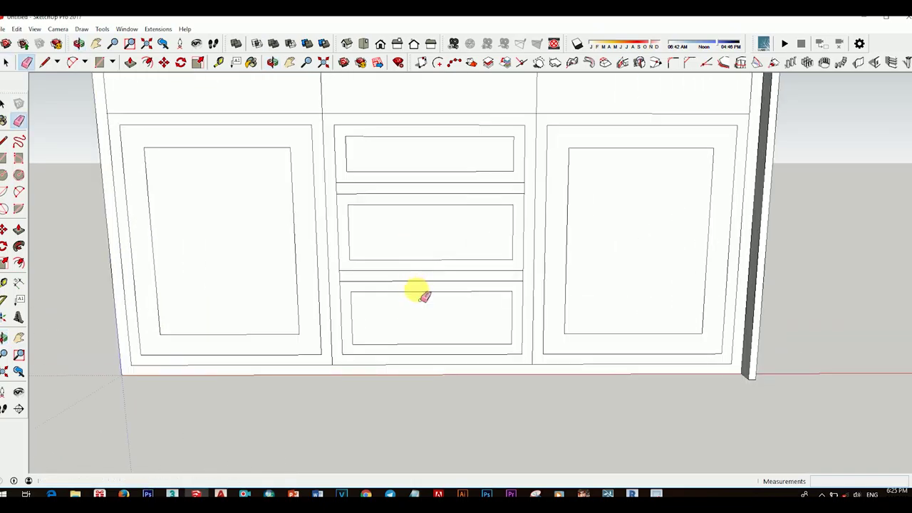
{"action": "scroll", "coordinate": [427, 278], "scroll_direction": "up", "scroll_amount": 3}
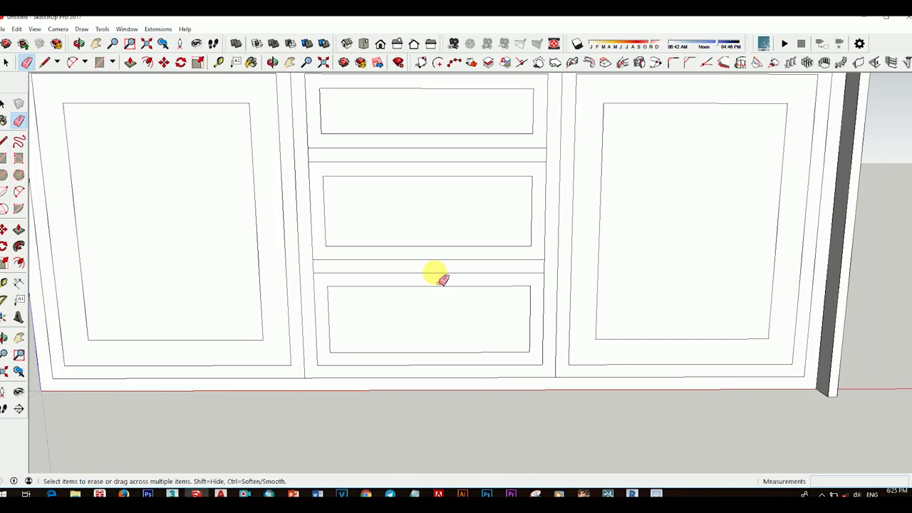
{"action": "scroll", "coordinate": [498, 270], "scroll_direction": "down", "scroll_amount": 2}
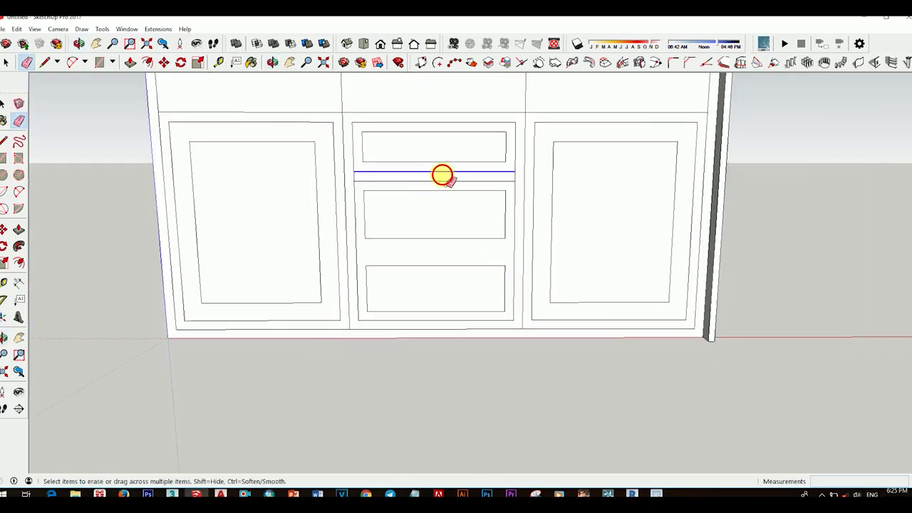
{"action": "scroll", "coordinate": [448, 175], "scroll_direction": "down", "scroll_amount": 2}
{"action": "mouse_move", "coordinate": [452, 173]}
{"action": "middle_mouse_down"}
{"action": "mouse_move", "coordinate": [434, 270]}
{"action": "mouse_move", "coordinate": [406, 279]}
{"action": "mouse_move", "coordinate": [409, 270]}
{"action": "middle_mouse_up"}
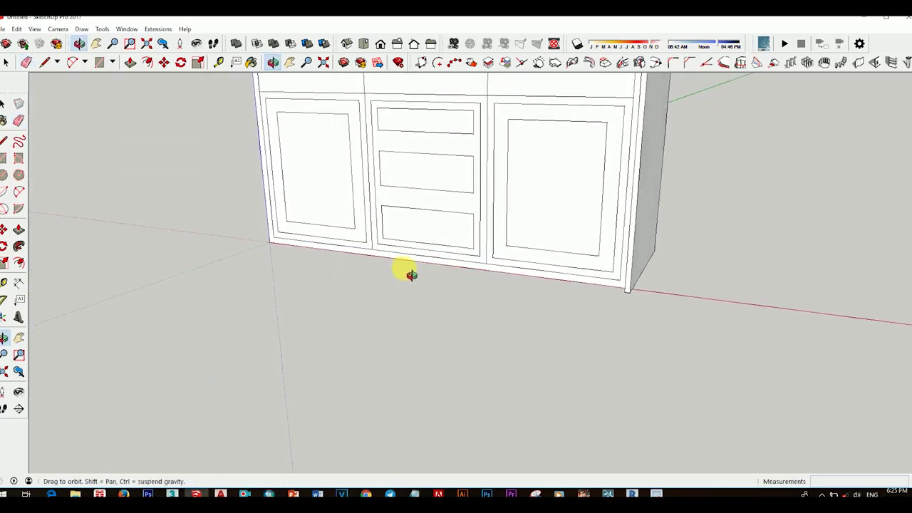
{"action": "middle_click_drag", "start_coordinate": [403, 240], "coordinate": [409, 269]}
{"action": "left_click_drag", "start_coordinate": [409, 269], "coordinate": [407, 264]}
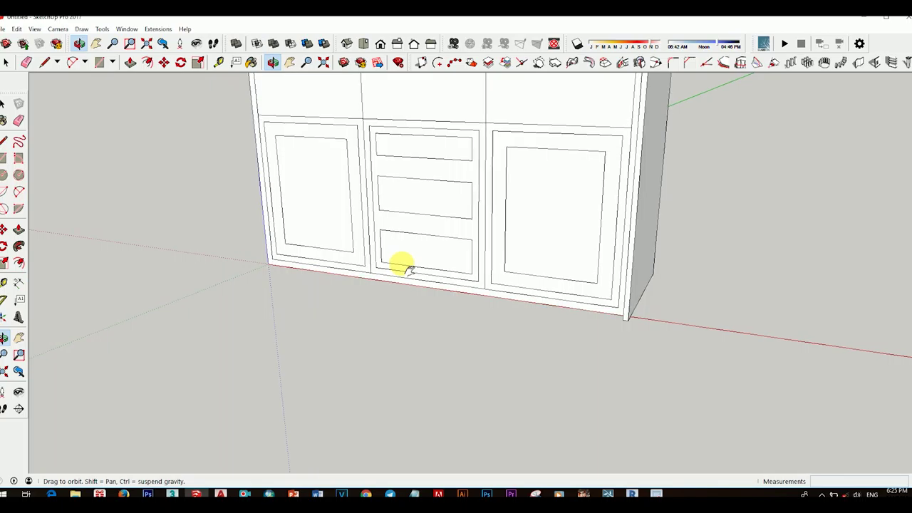
{"action": "key", "text": "space"}
{"action": "scroll", "coordinate": [395, 237], "scroll_direction": "up", "scroll_amount": 1}
{"action": "mouse_move", "coordinate": [395, 237]}
{"action": "middle_mouse_down"}
{"action": "mouse_move", "coordinate": [488, 230]}
{"action": "mouse_move", "coordinate": [554, 258]}
{"action": "mouse_move", "coordinate": [432, 337]}
{"action": "mouse_move", "coordinate": [366, 317]}
{"action": "middle_mouse_up"}
- Draw a 341mm by 45mm handle-slot rectangle on the bottom drawer front
{"action": "scroll", "coordinate": [441, 261], "scroll_direction": "up", "scroll_amount": 2}
{"action": "mouse_move", "coordinate": [441, 261]}
{"action": "middle_mouse_down", "text": "shift"}
{"action": "mouse_move", "coordinate": [416, 285]}
{"action": "mouse_move", "coordinate": [377, 258]}
{"action": "middle_mouse_up", "text": "shift"}
{"action": "key", "text": "space"}
{"action": "scroll", "coordinate": [377, 259], "scroll_direction": "up", "scroll_amount": 1}
{"action": "key", "text": "r"}
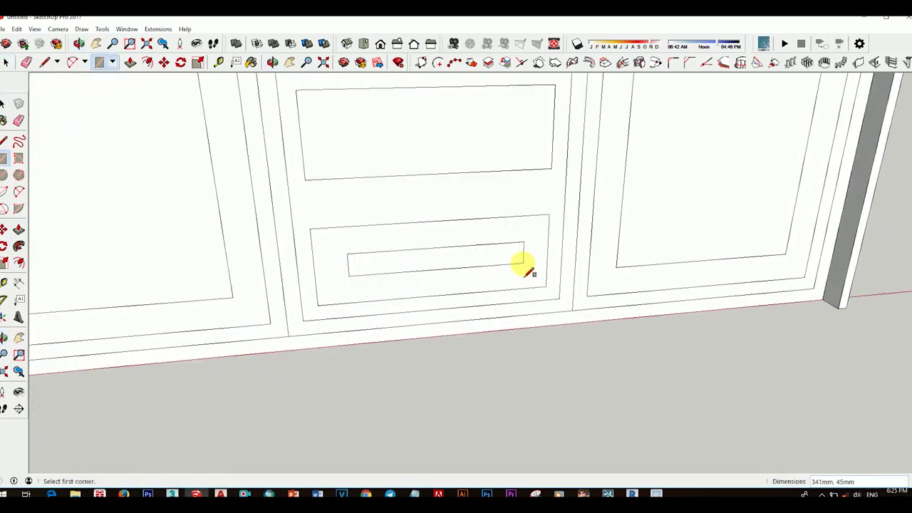
{"action": "left_click", "coordinate": [523, 264]}
{"action": "key", "text": "space"}
- Copy the slot rectangle onto the top and middle drawers
{"action": "key", "text": "m"}
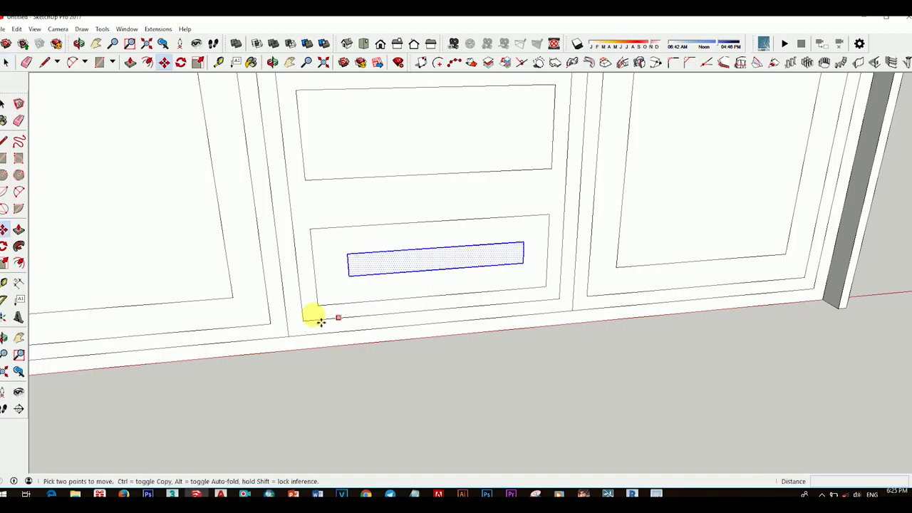
{"action": "left_click", "coordinate": [324, 311]}
{"action": "left_click", "coordinate": [306, 181]}
{"action": "scroll", "coordinate": [307, 186], "scroll_direction": "down", "scroll_amount": 2}
{"action": "left_click", "coordinate": [299, 288]}
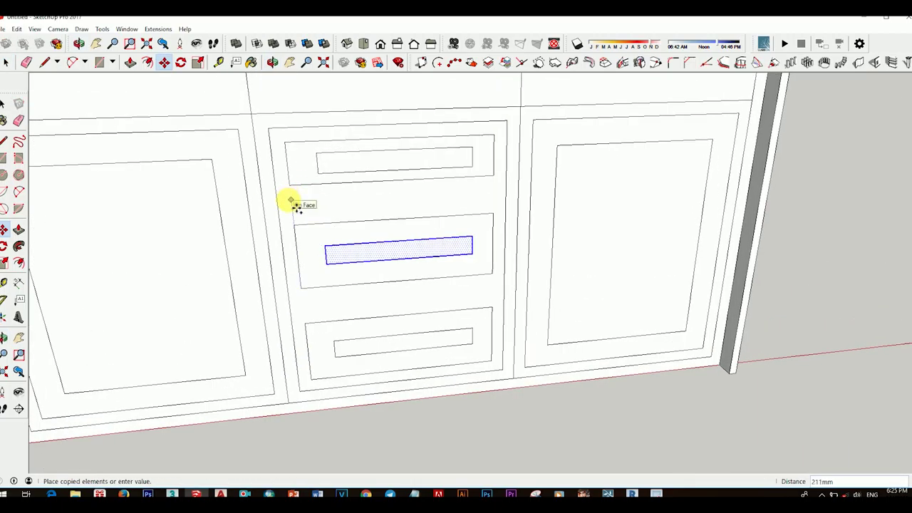
{"action": "left_click", "coordinate": [297, 208]}
{"action": "key", "text": "space"}
- Recess all three slot rectangles about 16mm into the drawer fronts
{"action": "scroll", "coordinate": [370, 252], "scroll_direction": "down", "scroll_amount": 2}
{"action": "scroll", "coordinate": [434, 275], "scroll_direction": "down", "scroll_amount": 1}
{"action": "scroll", "coordinate": [427, 281], "scroll_direction": "up", "scroll_amount": 1}
{"action": "left_click", "coordinate": [413, 287]}
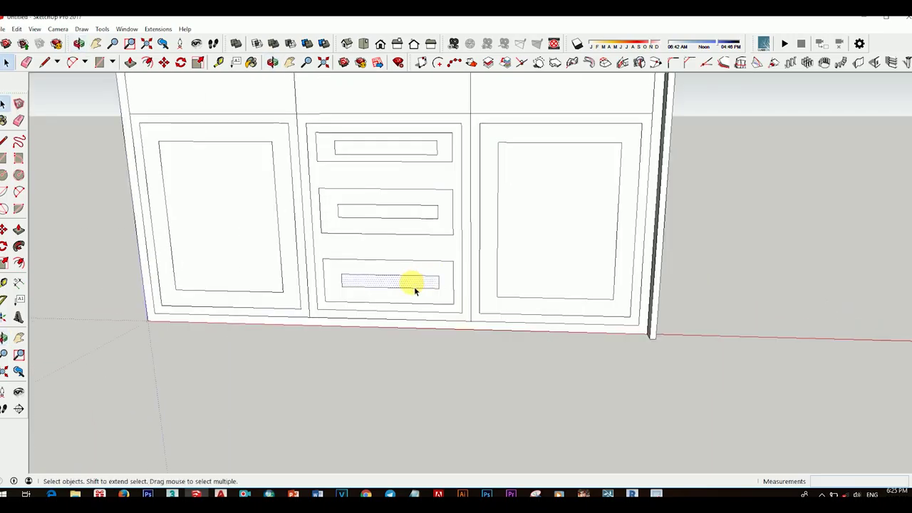
{"action": "scroll", "coordinate": [414, 287], "scroll_direction": "up", "scroll_amount": 2}
{"action": "scroll", "coordinate": [419, 287], "scroll_direction": "up", "scroll_amount": 1}
{"action": "key", "text": "p"}
{"action": "left_click", "coordinate": [421, 288]}
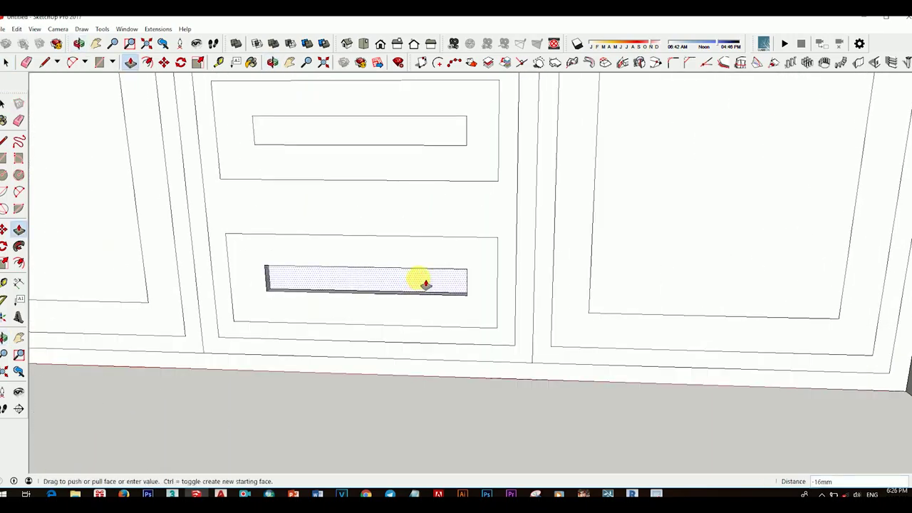
{"action": "key", "text": "Return"}
{"action": "double_click", "coordinate": [371, 139]}
{"action": "scroll", "coordinate": [413, 167], "scroll_direction": "down", "scroll_amount": 2}
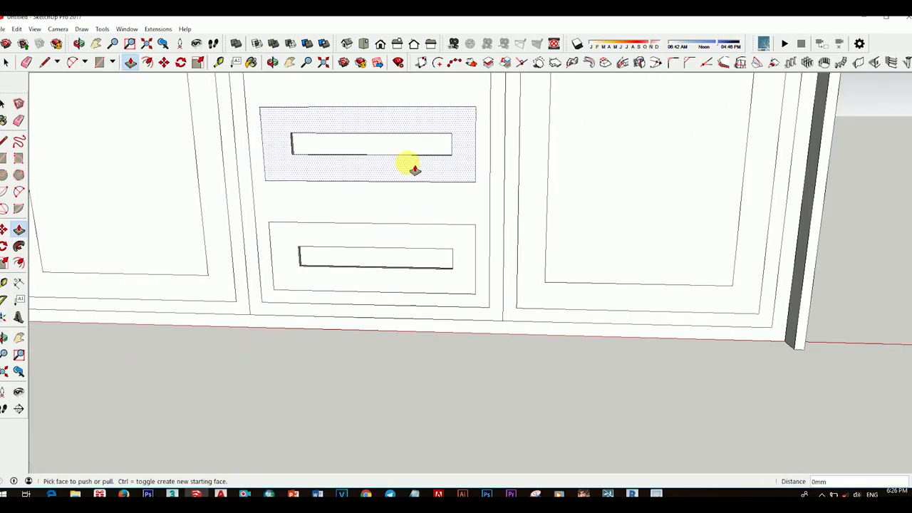
{"action": "scroll", "coordinate": [406, 177], "scroll_direction": "down", "scroll_amount": 1}
{"action": "double_click", "coordinate": [406, 177]}
{"action": "mouse_move", "coordinate": [448, 308]}
{"action": "middle_mouse_down"}
{"action": "mouse_move", "coordinate": [507, 321]}
{"action": "mouse_move", "coordinate": [387, 321]}
{"action": "mouse_move", "coordinate": [403, 326]}
{"action": "middle_mouse_up"}
{"action": "scroll", "coordinate": [672, 295], "scroll_direction": "down", "scroll_amount": 2}
{"action": "scroll", "coordinate": [448, 320], "scroll_direction": "up", "scroll_amount": 3}
{"action": "scroll", "coordinate": [403, 327], "scroll_direction": "up", "scroll_amount": 1}
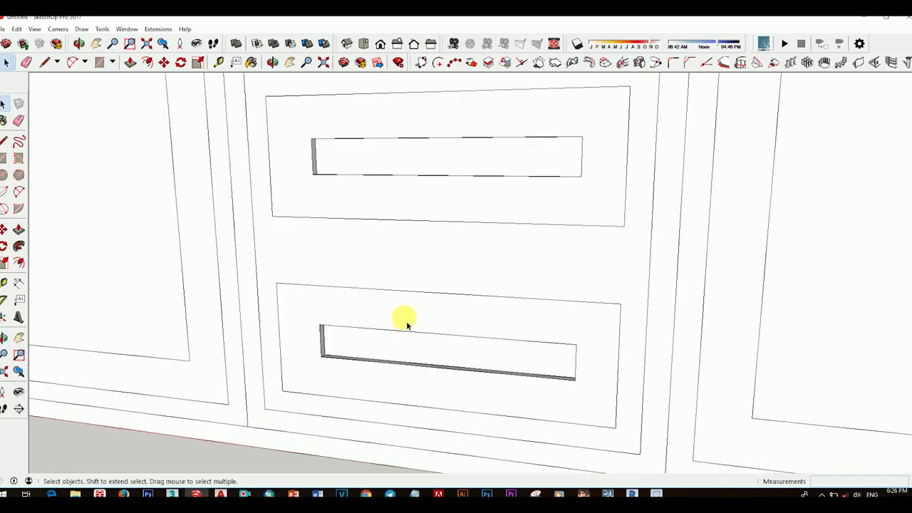
- Draw a small rectangle above the bottom slot and narrow its width
{"action": "key", "text": "r"}
{"action": "left_click", "coordinate": [399, 311]}
{"action": "left_click", "coordinate": [481, 329]}
{"action": "key", "text": "space"}
{"action": "scroll", "coordinate": [473, 326], "scroll_direction": "up", "scroll_amount": 2}
{"action": "scroll", "coordinate": [470, 326], "scroll_direction": "up", "scroll_amount": 1}
{"action": "scroll", "coordinate": [503, 289], "scroll_direction": "up", "scroll_amount": 2}
{"action": "middle_click_drag", "start_coordinate": [503, 290], "coordinate": [421, 264]}
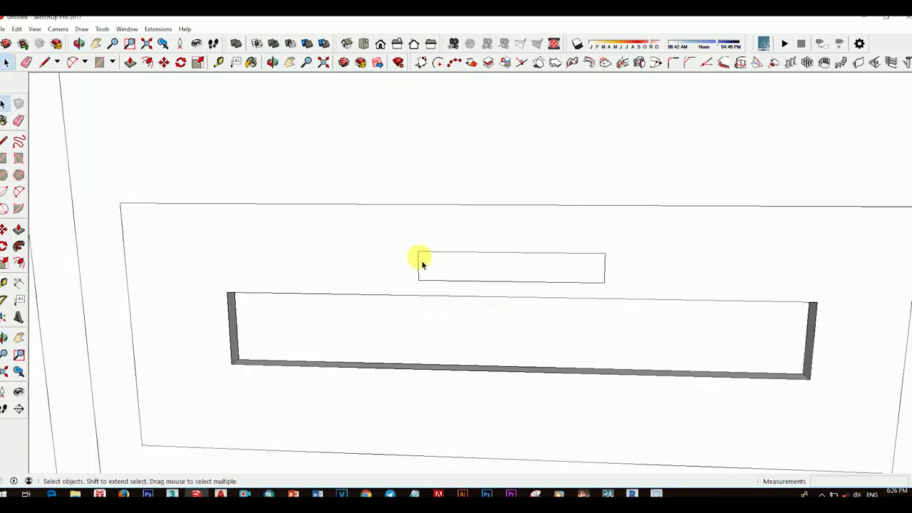
{"action": "left_click", "coordinate": [439, 279]}
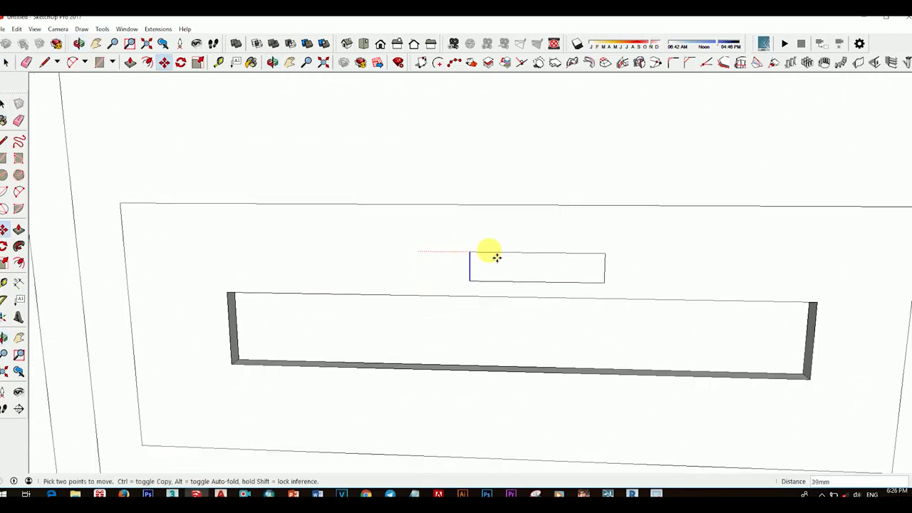
{"action": "left_click", "coordinate": [519, 256]}
{"action": "key", "text": "space"}
{"action": "scroll", "coordinate": [530, 278], "scroll_direction": "down", "scroll_amount": 2}
- Shift the small rectangle left along the drawer
{"action": "key", "text": "m"}
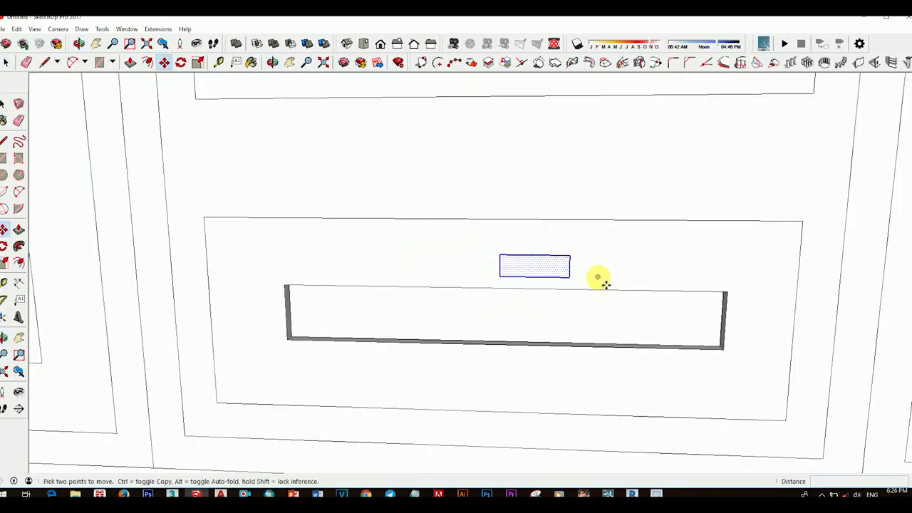
{"action": "left_click", "coordinate": [605, 283]}
{"action": "left_click", "coordinate": [566, 278]}
{"action": "key", "text": "space"}
{"action": "scroll", "coordinate": [499, 286], "scroll_direction": "down", "scroll_amount": 2}
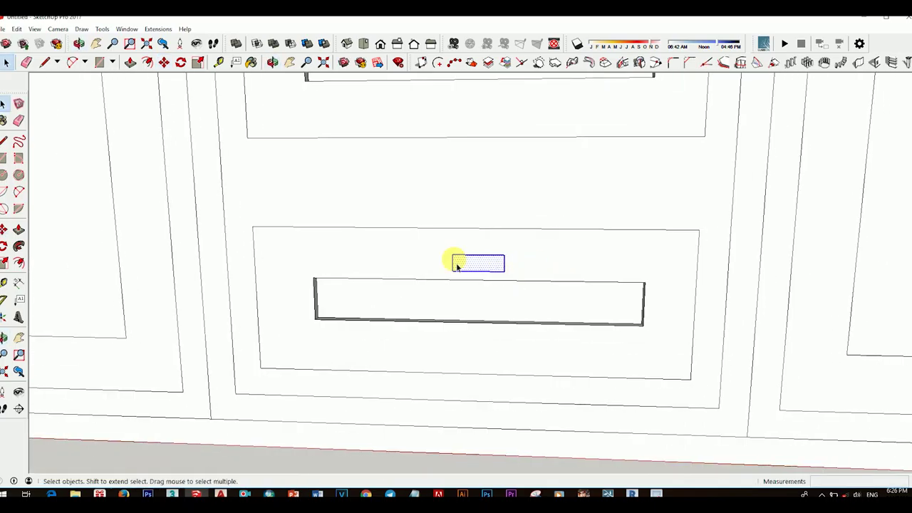
{"action": "scroll", "coordinate": [496, 275], "scroll_direction": "up", "scroll_amount": 3}
- Pull the small rectangle out into a 25mm-deep block
{"action": "left_click", "coordinate": [508, 274]}
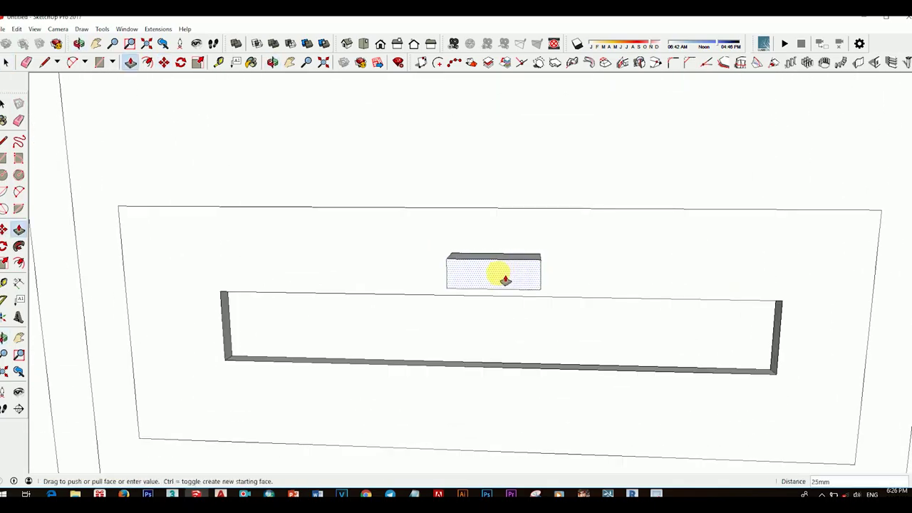
{"action": "left_click", "coordinate": [505, 279]}
{"action": "scroll", "coordinate": [480, 297], "scroll_direction": "down", "scroll_amount": 1}
{"action": "key", "text": "space"}
{"action": "mouse_move", "coordinate": [480, 297]}
{"action": "middle_mouse_down"}
{"action": "mouse_move", "coordinate": [489, 280]}
{"action": "mouse_move", "coordinate": [471, 298]}
{"action": "middle_mouse_up"}
{"action": "scroll", "coordinate": [488, 280], "scroll_direction": "up", "scroll_amount": 3}
- Draw a two-point arc across the block's right end
{"action": "key", "text": "a"}
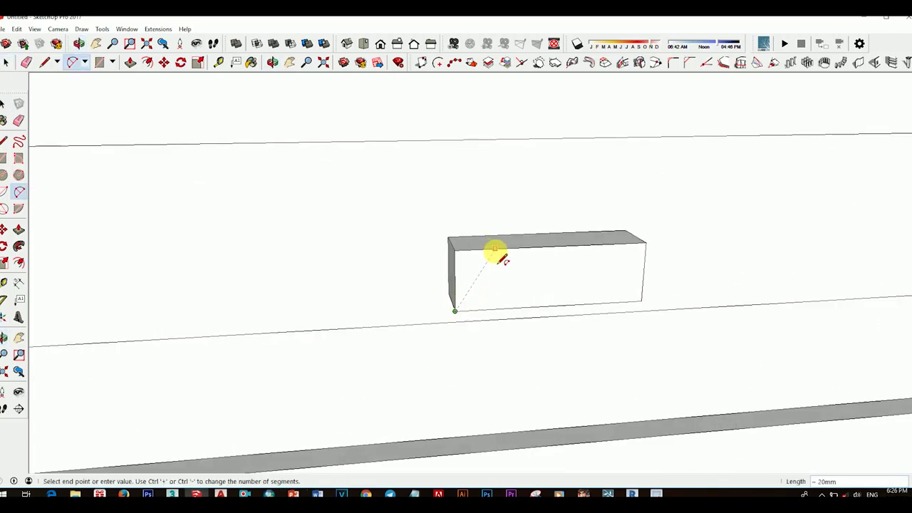
{"action": "left_click", "coordinate": [470, 279]}
{"action": "middle_click_drag", "start_coordinate": [475, 287], "coordinate": [474, 279]}
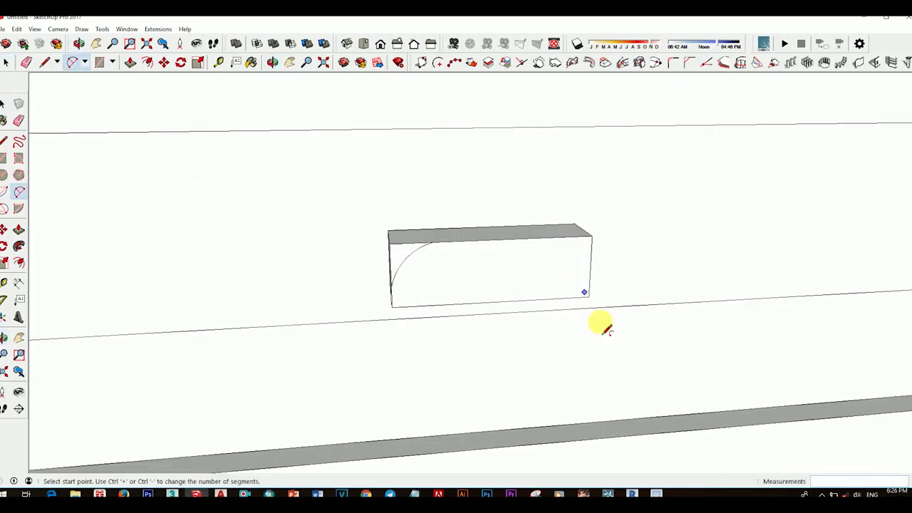
{"action": "left_click", "coordinate": [589, 296]}
{"action": "left_click", "coordinate": [564, 238]}
{"action": "left_click", "coordinate": [582, 279]}
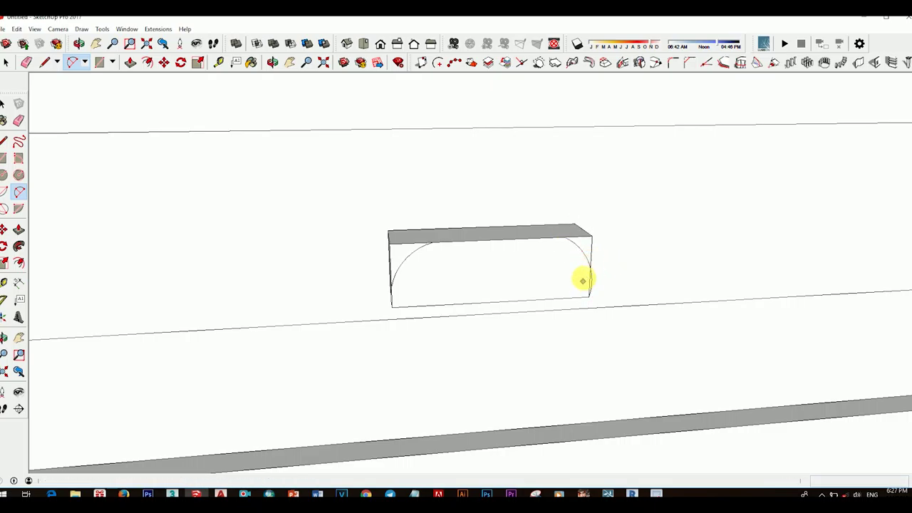
{"action": "key", "text": "space"}
{"action": "scroll", "coordinate": [582, 279], "scroll_direction": "up", "scroll_amount": 2}
- Push away the corner faces outside the arcs to round the block's ends
{"action": "key", "text": "p"}
{"action": "left_click", "coordinate": [299, 224]}
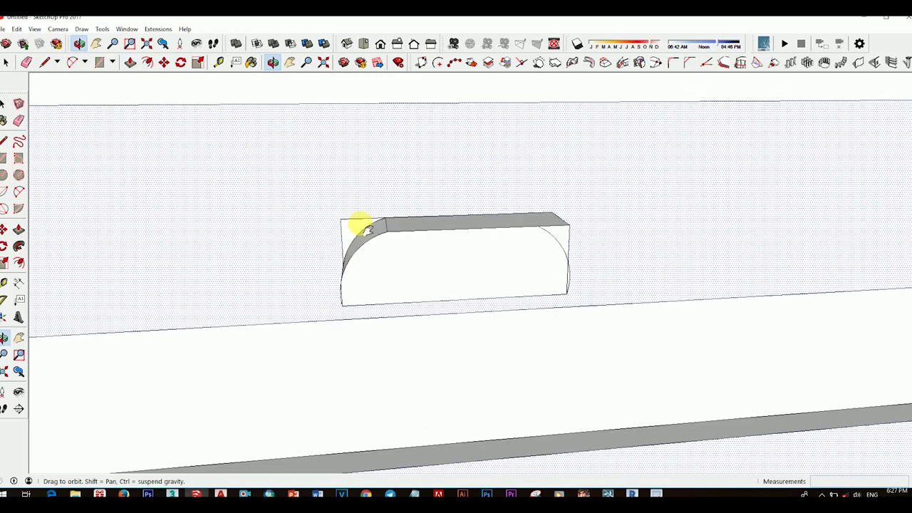
{"action": "middle_click_drag", "start_coordinate": [354, 228], "coordinate": [394, 298]}
{"action": "scroll", "coordinate": [399, 298], "scroll_direction": "down", "scroll_amount": 2}
{"action": "scroll", "coordinate": [519, 204], "scroll_direction": "up", "scroll_amount": 3}
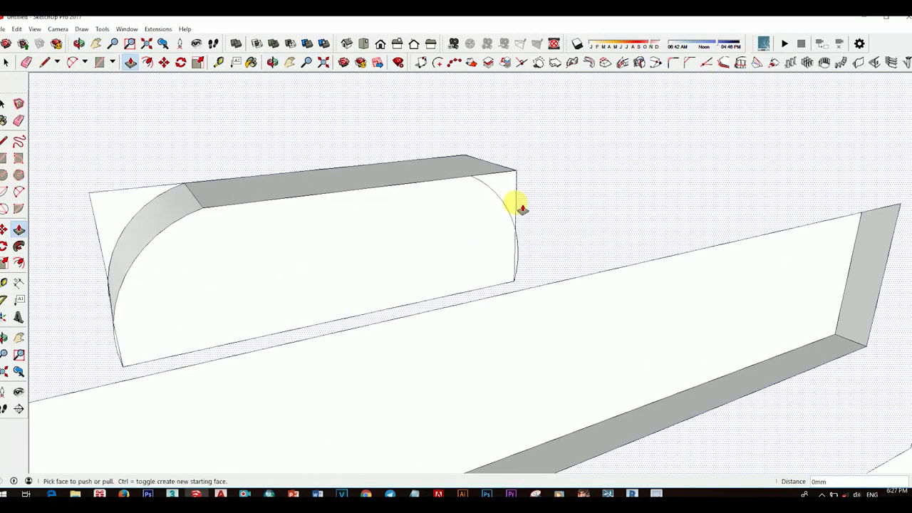
{"action": "scroll", "coordinate": [508, 193], "scroll_direction": "up", "scroll_amount": 3}
{"action": "scroll", "coordinate": [522, 271], "scroll_direction": "down", "scroll_amount": 3}
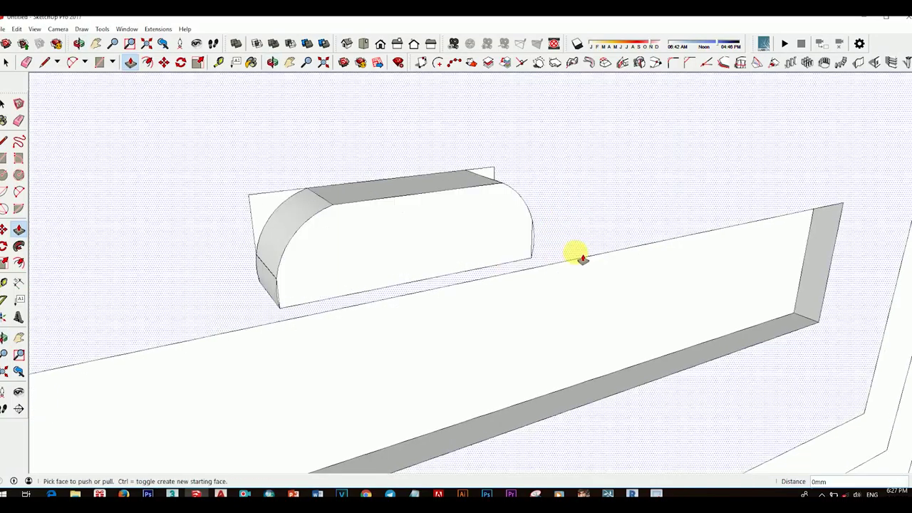
{"action": "middle_click_drag", "start_coordinate": [515, 244], "coordinate": [403, 275]}
- Orbit around the rounded slab to inspect its ends and underside
{"action": "key", "text": "space"}
{"action": "key", "text": "e"}
{"action": "scroll", "coordinate": [524, 177], "scroll_direction": "down", "scroll_amount": 3}
{"action": "mouse_move", "coordinate": [515, 209]}
{"action": "middle_mouse_down"}
{"action": "mouse_move", "coordinate": [417, 175]}
{"action": "mouse_move", "coordinate": [425, 235]}
{"action": "mouse_move", "coordinate": [444, 235]}
{"action": "mouse_move", "coordinate": [408, 252]}
{"action": "mouse_move", "coordinate": [405, 183]}
{"action": "mouse_move", "coordinate": [406, 228]}
{"action": "mouse_move", "coordinate": [631, 179]}
{"action": "middle_mouse_up"}
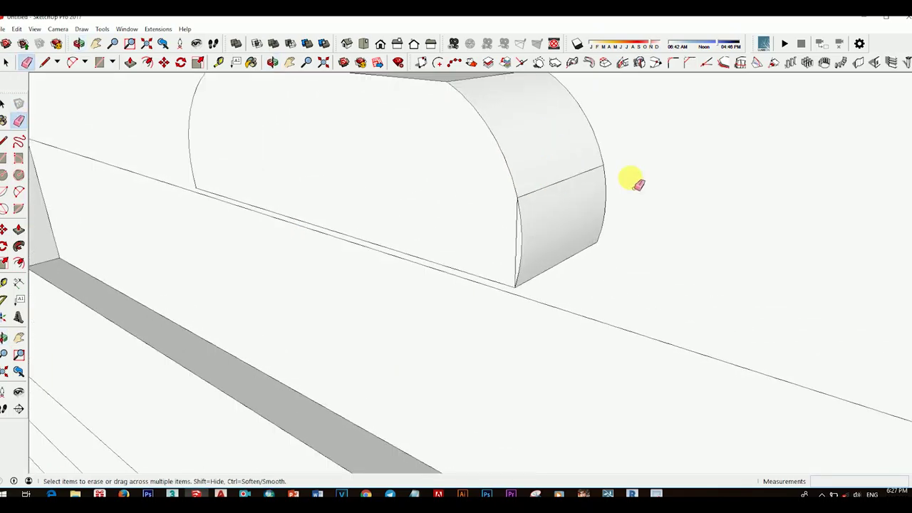
{"action": "scroll", "coordinate": [550, 234], "scroll_direction": "down", "scroll_amount": 3}
{"action": "scroll", "coordinate": [533, 243], "scroll_direction": "up", "scroll_amount": 3}
{"action": "scroll", "coordinate": [535, 243], "scroll_direction": "down", "scroll_amount": 3}
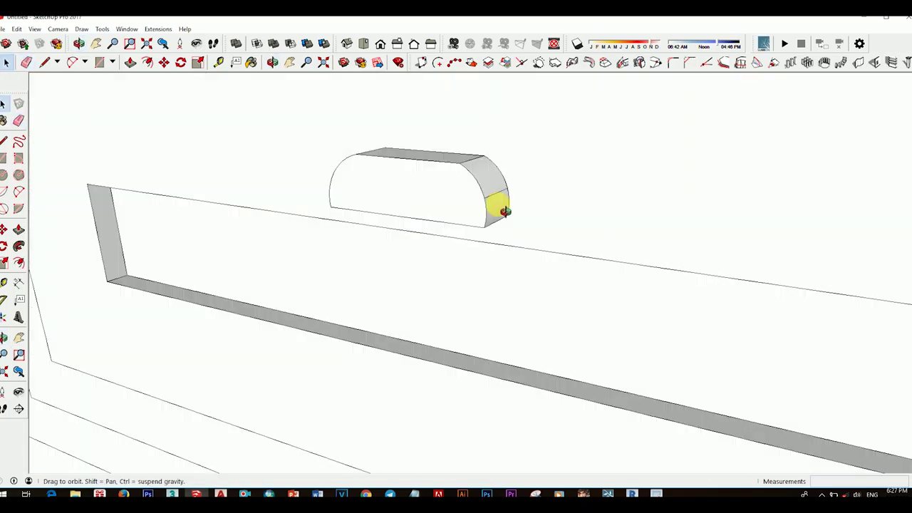
{"action": "mouse_move", "coordinate": [498, 204]}
{"action": "middle_mouse_down"}
{"action": "mouse_move", "coordinate": [448, 228]}
{"action": "mouse_move", "coordinate": [464, 126]}
{"action": "middle_mouse_up"}
{"action": "scroll", "coordinate": [433, 219], "scroll_direction": "up", "scroll_amount": 3}
{"action": "key", "text": "space"}
{"action": "mouse_move", "coordinate": [432, 220]}
{"action": "middle_mouse_down"}
{"action": "mouse_move", "coordinate": [437, 187]}
{"action": "mouse_move", "coordinate": [471, 177]}
{"action": "middle_mouse_up"}
{"action": "scroll", "coordinate": [407, 223], "scroll_direction": "up", "scroll_amount": 2}
- Draw a thin rectangle on the slab's underside and push it in as a notch
{"action": "left_click", "coordinate": [383, 207]}
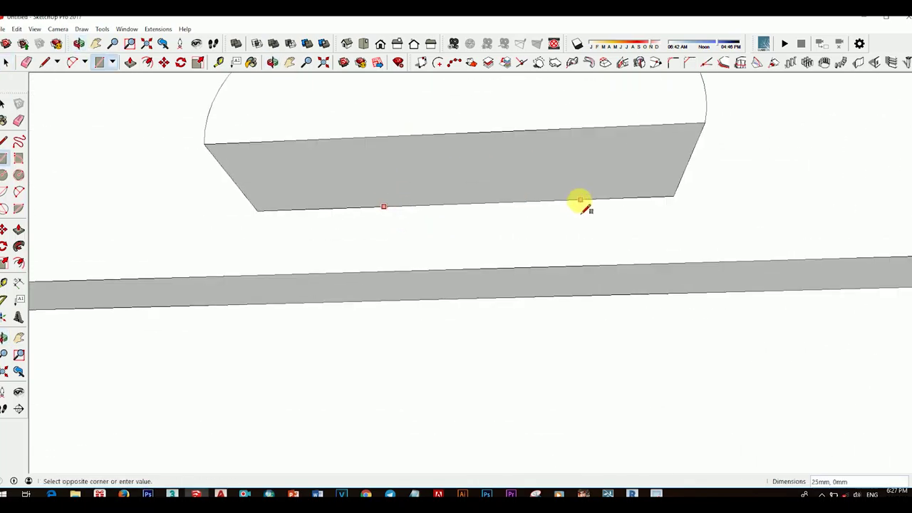
{"action": "left_click", "coordinate": [574, 190]}
{"action": "key", "text": "space"}
{"action": "mouse_move", "coordinate": [574, 190]}
{"action": "middle_mouse_down"}
{"action": "mouse_move", "coordinate": [523, 197]}
{"action": "mouse_move", "coordinate": [523, 209]}
{"action": "mouse_move", "coordinate": [474, 203]}
{"action": "middle_mouse_up"}
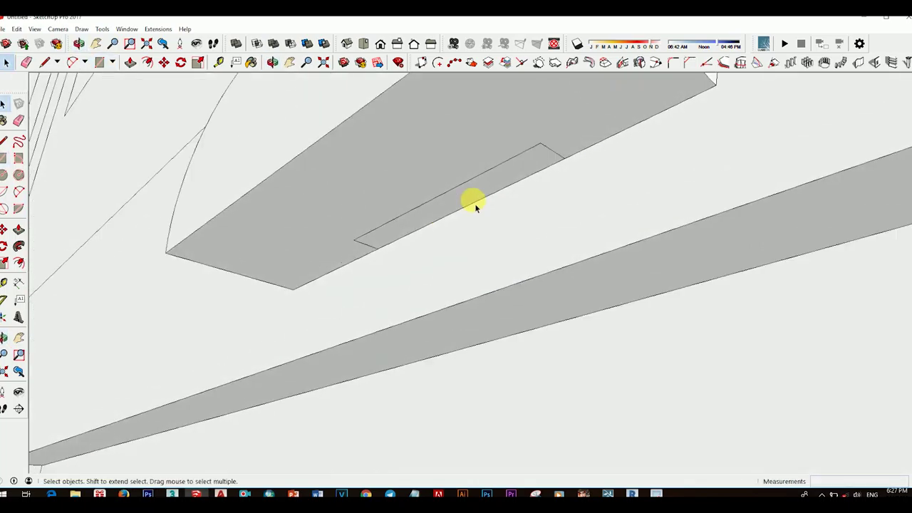
{"action": "left_click", "coordinate": [482, 194]}
{"action": "key", "text": "p"}
{"action": "left_click_drag", "start_coordinate": [493, 177], "coordinate": [558, 160]}
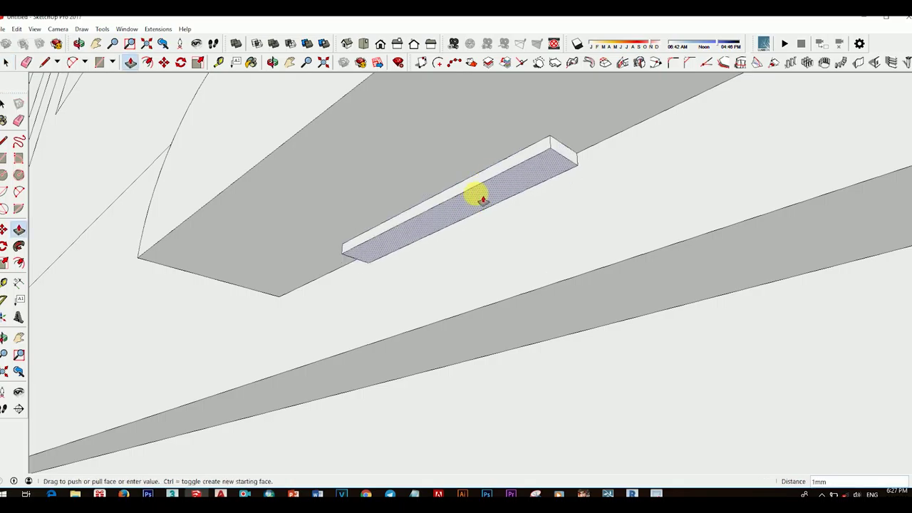
{"action": "mouse_move", "coordinate": [509, 224]}
{"action": "middle_mouse_down"}
{"action": "mouse_move", "coordinate": [383, 179]}
{"action": "mouse_move", "coordinate": [591, 306]}
{"action": "mouse_move", "coordinate": [529, 225]}
{"action": "middle_mouse_up"}
{"action": "key", "text": "space"}
- Shift one notch edge over by 3mm
{"action": "scroll", "coordinate": [499, 214], "scroll_direction": "up", "scroll_amount": 3}
{"action": "left_click", "coordinate": [487, 200]}
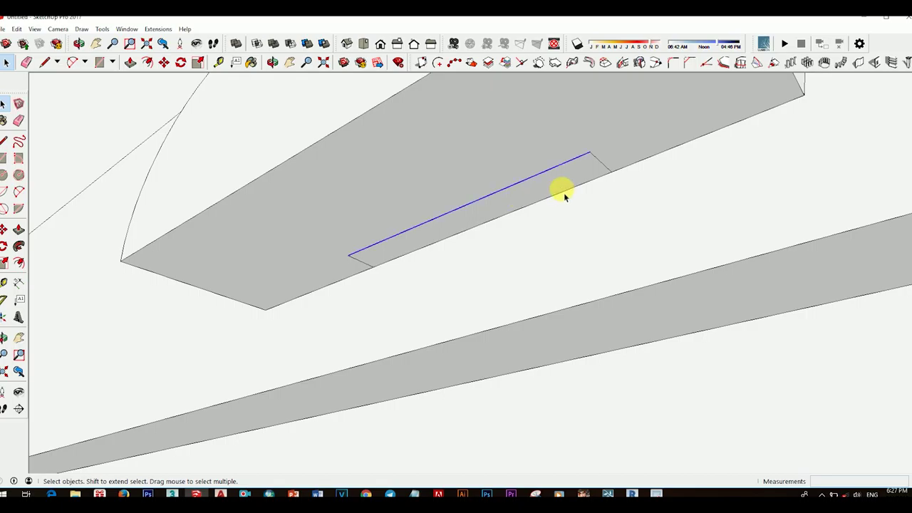
{"action": "key", "text": "m"}
{"action": "left_click", "coordinate": [594, 152]}
{"action": "key", "text": "space"}
- Recess the thin underside face by 1 to form a shallow groove
{"action": "left_click", "coordinate": [550, 164]}
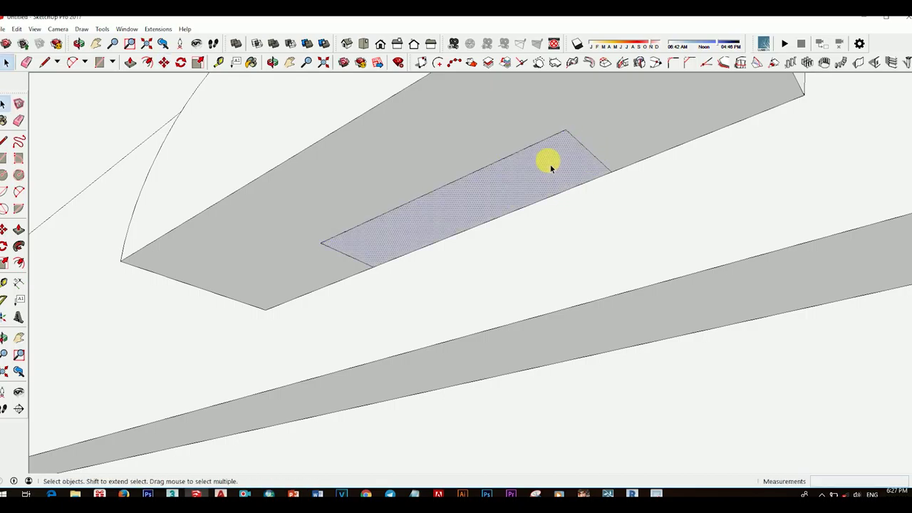
{"action": "key", "text": "p"}
{"action": "left_click", "coordinate": [550, 162]}
{"action": "type", "text": "1"}
{"action": "key", "text": "Return"}
{"action": "mouse_move", "coordinate": [549, 157]}
{"action": "middle_mouse_down"}
{"action": "mouse_move", "coordinate": [464, 149]}
{"action": "mouse_move", "coordinate": [478, 218]}
{"action": "middle_mouse_up"}
{"action": "key", "text": "space"}
{"action": "scroll", "coordinate": [499, 242], "scroll_direction": "up", "scroll_amount": 2}
{"action": "scroll", "coordinate": [514, 265], "scroll_direction": "down", "scroll_amount": 2}
{"action": "mouse_move", "coordinate": [514, 265]}
{"action": "middle_mouse_down"}
{"action": "mouse_move", "coordinate": [488, 275]}
{"action": "mouse_move", "coordinate": [579, 264]}
{"action": "middle_mouse_up"}
- Copy the rounded handle up onto the drawers above, snapping to drawer corners
{"action": "left_click", "coordinate": [538, 277]}
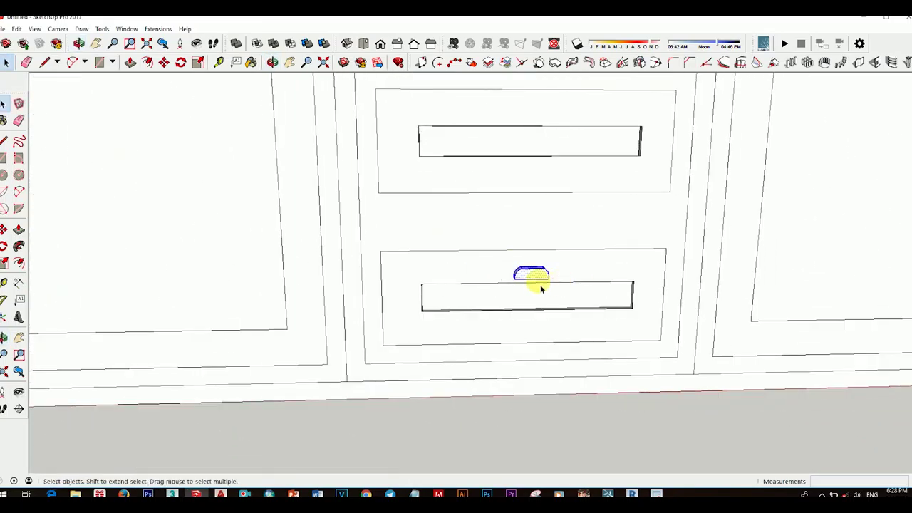
{"action": "key", "text": "m"}
{"action": "scroll", "coordinate": [427, 289], "scroll_direction": "up", "scroll_amount": 3}
{"action": "middle_click_drag", "start_coordinate": [418, 291], "coordinate": [427, 270]}
{"action": "key", "text": "ctrl"}
{"action": "left_click", "coordinate": [404, 367]}
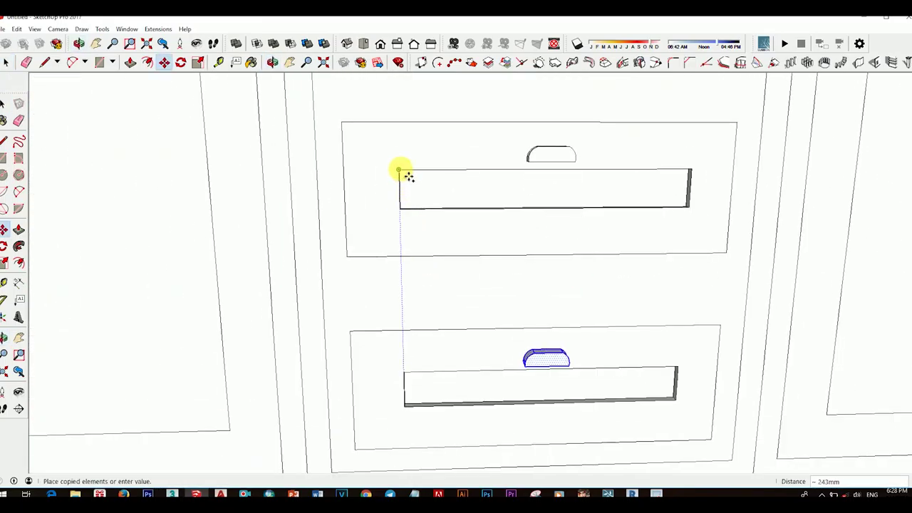
{"action": "left_click", "coordinate": [403, 173]}
{"action": "left_click", "coordinate": [403, 173]}
{"action": "scroll", "coordinate": [406, 143], "scroll_direction": "down", "scroll_amount": 2}
{"action": "scroll", "coordinate": [403, 178], "scroll_direction": "up", "scroll_amount": 1}
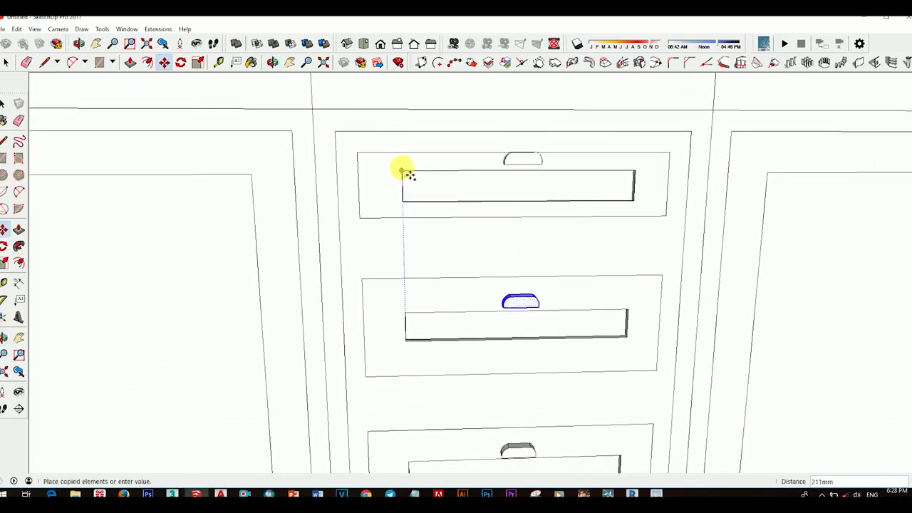
{"action": "left_click", "coordinate": [403, 173]}
{"action": "scroll", "coordinate": [548, 165], "scroll_direction": "up", "scroll_amount": 2}
{"action": "scroll", "coordinate": [498, 186], "scroll_direction": "down", "scroll_amount": 3}
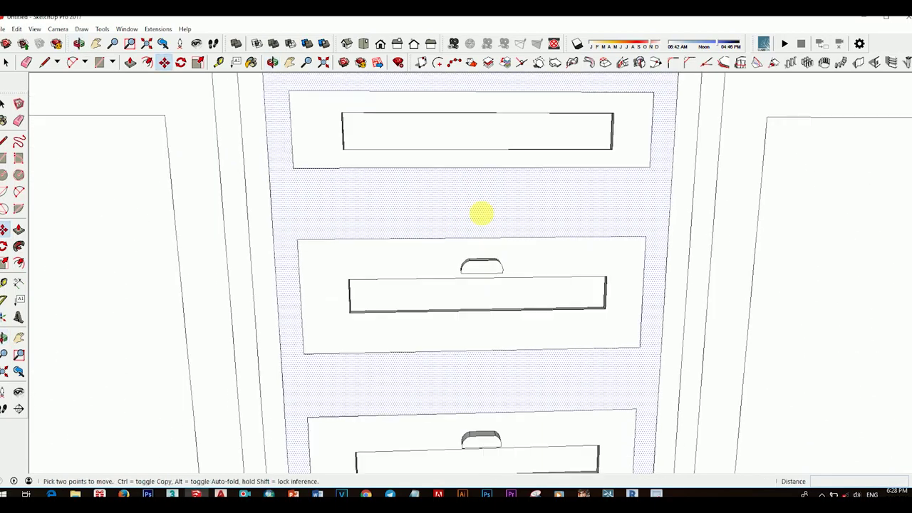
{"action": "scroll", "coordinate": [411, 237], "scroll_direction": "up", "scroll_amount": 3}
- Copy another handle onto the remaining drawer from its corner endpoint
{"action": "key", "text": "space"}
{"action": "left_click", "coordinate": [481, 262]}
{"action": "key", "text": "m"}
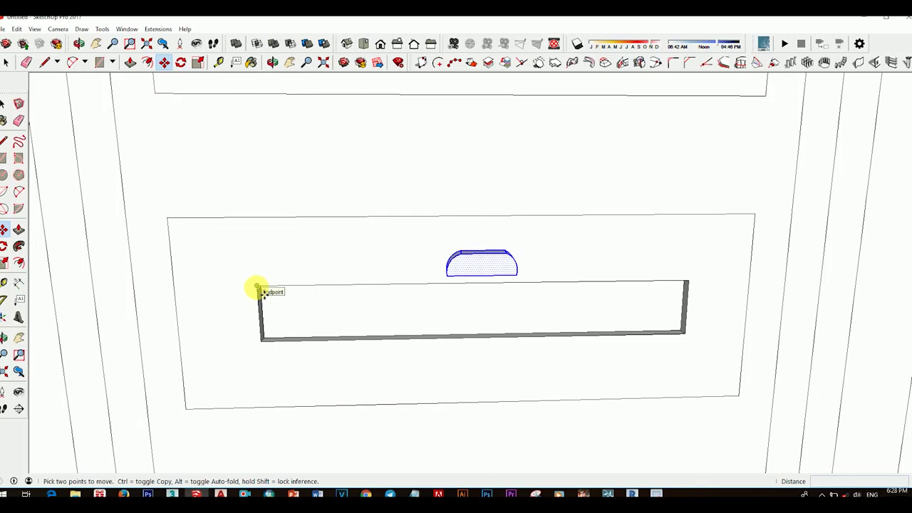
{"action": "key", "text": "ctrl"}
{"action": "left_click", "coordinate": [257, 289]}
{"action": "scroll", "coordinate": [299, 204], "scroll_direction": "down", "scroll_amount": 2}
{"action": "scroll", "coordinate": [281, 216], "scroll_direction": "up", "scroll_amount": 1}
{"action": "scroll", "coordinate": [284, 218], "scroll_direction": "up", "scroll_amount": 2}
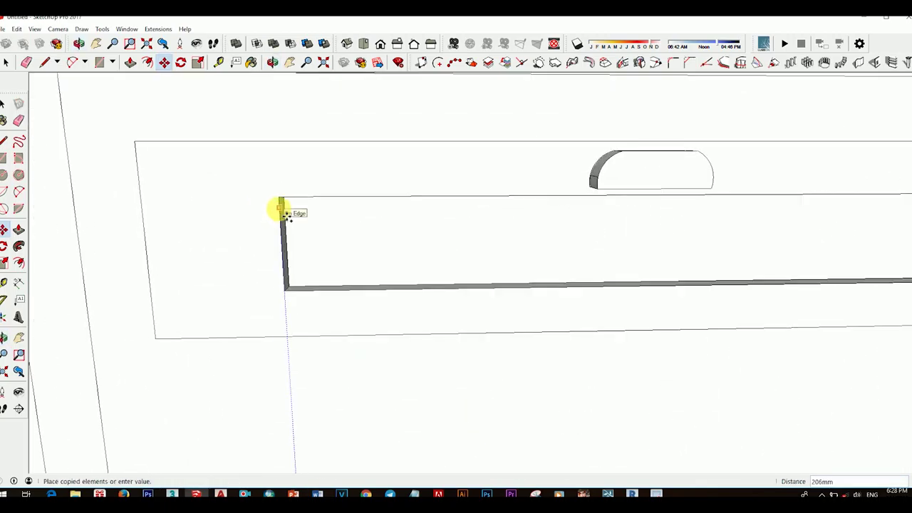
{"action": "left_click", "coordinate": [278, 208]}
{"action": "scroll", "coordinate": [386, 249], "scroll_direction": "down", "scroll_amount": 5}
{"action": "scroll", "coordinate": [418, 264], "scroll_direction": "down", "scroll_amount": 3}
{"action": "mouse_move", "coordinate": [418, 264]}
{"action": "middle_mouse_down"}
{"action": "mouse_move", "coordinate": [541, 351]}
{"action": "mouse_move", "coordinate": [427, 291]}
{"action": "mouse_move", "coordinate": [523, 279]}
{"action": "mouse_move", "coordinate": [539, 316]}
{"action": "mouse_move", "coordinate": [487, 311]}
{"action": "mouse_move", "coordinate": [597, 346]}
{"action": "mouse_move", "coordinate": [505, 300]}
{"action": "mouse_move", "coordinate": [505, 329]}
{"action": "mouse_move", "coordinate": [489, 309]}
{"action": "mouse_move", "coordinate": [455, 311]}
{"action": "mouse_move", "coordinate": [526, 269]}
{"action": "mouse_move", "coordinate": [582, 301]}
{"action": "mouse_move", "coordinate": [563, 294]}
{"action": "middle_mouse_up"}
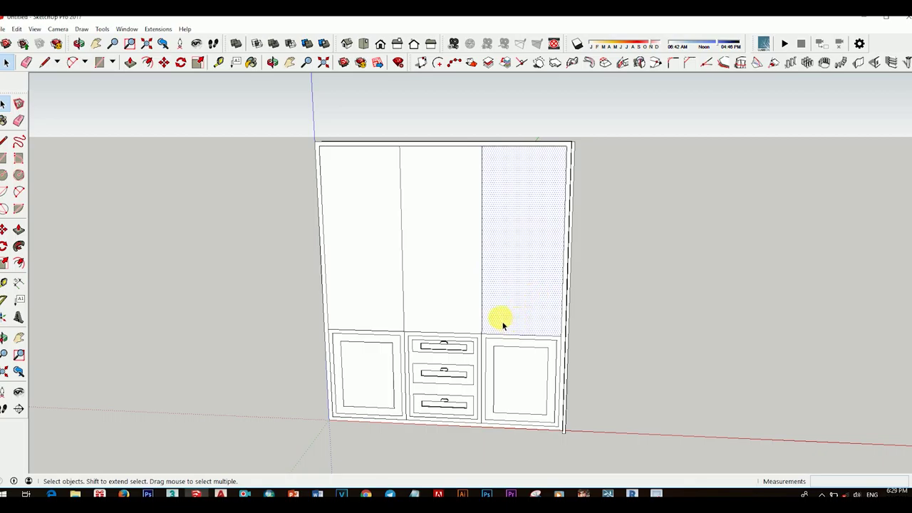
- Draw a vertical line splitting the right upper door into a narrower door
{"action": "key", "text": "l"}
{"action": "left_click", "coordinate": [524, 146]}
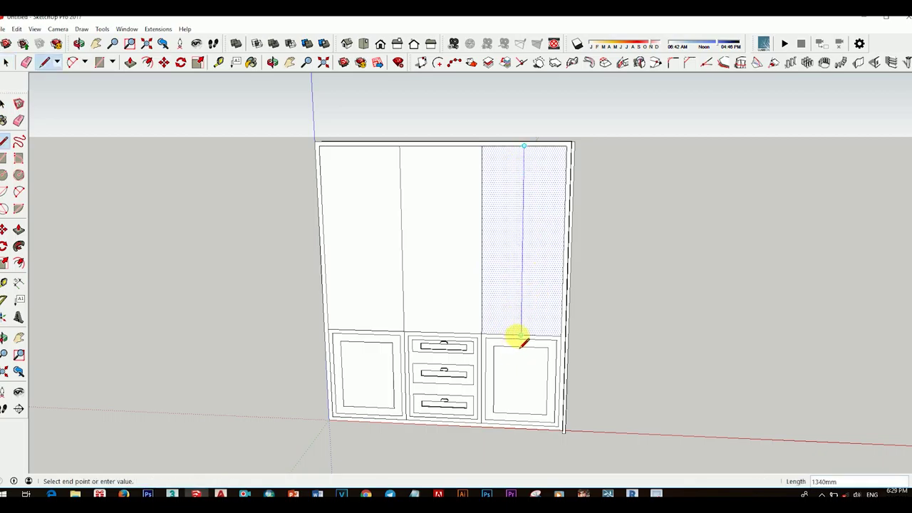
{"action": "left_click", "coordinate": [521, 339]}
{"action": "key", "text": "space"}
{"action": "scroll", "coordinate": [515, 284], "scroll_direction": "down", "scroll_amount": 3}
{"action": "middle_click_drag", "start_coordinate": [515, 258], "coordinate": [570, 240]}
{"action": "scroll", "coordinate": [619, 207], "scroll_direction": "up", "scroll_amount": 4}
{"action": "middle_click_drag", "start_coordinate": [677, 179], "coordinate": [490, 230]}
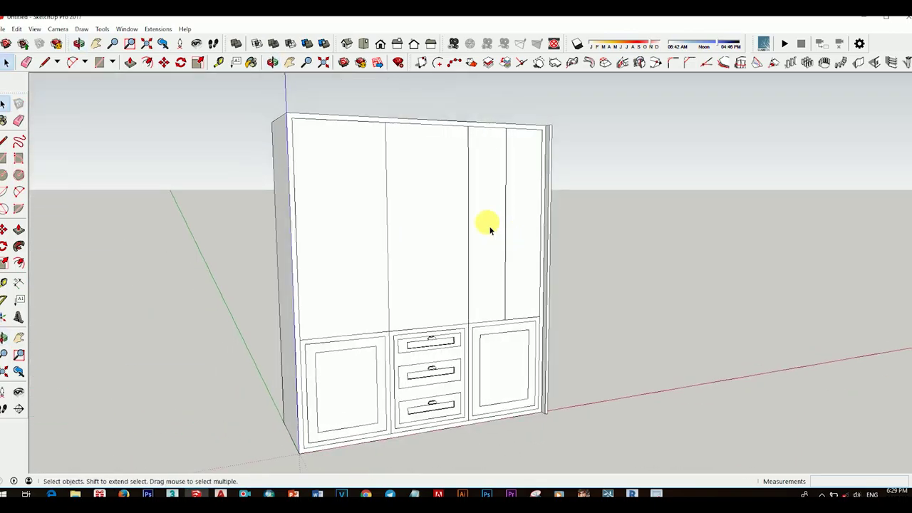
{"action": "scroll", "coordinate": [489, 228], "scroll_direction": "up", "scroll_amount": 3}
{"action": "scroll", "coordinate": [529, 252], "scroll_direction": "down", "scroll_amount": 3}
{"action": "left_click", "coordinate": [529, 253]}
{"action": "scroll", "coordinate": [529, 253], "scroll_direction": "up", "scroll_amount": 3}
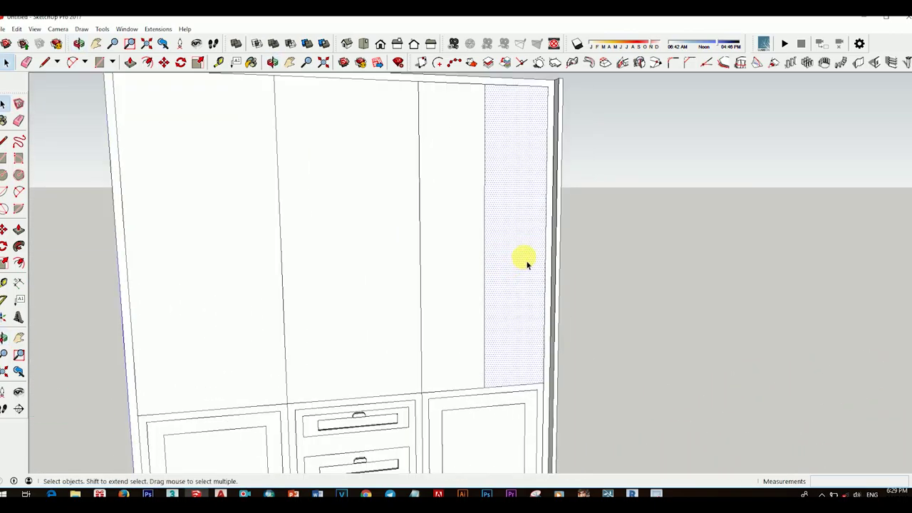
- Offset the narrow right door's face inward to outline an inset panel
{"action": "key", "text": "f"}
{"action": "left_click", "coordinate": [530, 193]}
{"action": "type", "text": "50"}
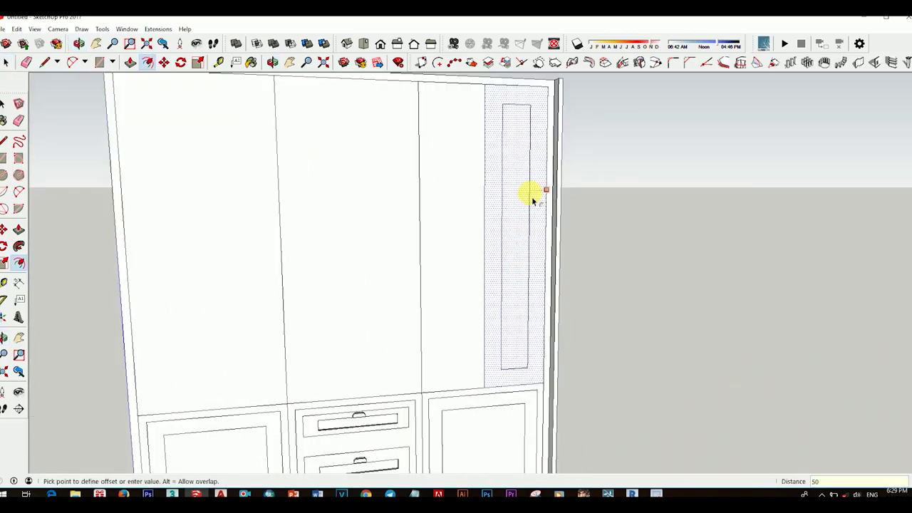
{"action": "key", "text": "Return"}
{"action": "key", "text": "space"}
{"action": "scroll", "coordinate": [540, 289], "scroll_direction": "down", "scroll_amount": 3}
{"action": "scroll", "coordinate": [527, 255], "scroll_direction": "up", "scroll_amount": 3}
{"action": "key", "text": "ctrl+z"}
{"action": "left_click", "coordinate": [18, 262]}
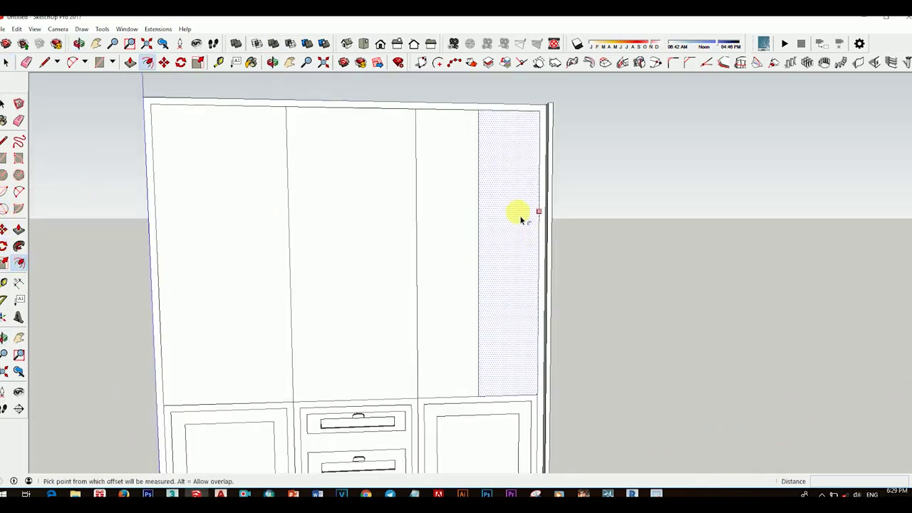
{"action": "left_click", "coordinate": [539, 205]}
{"action": "left_click", "coordinate": [524, 212]}
{"action": "scroll", "coordinate": [539, 210], "scroll_direction": "down", "scroll_amount": 3}
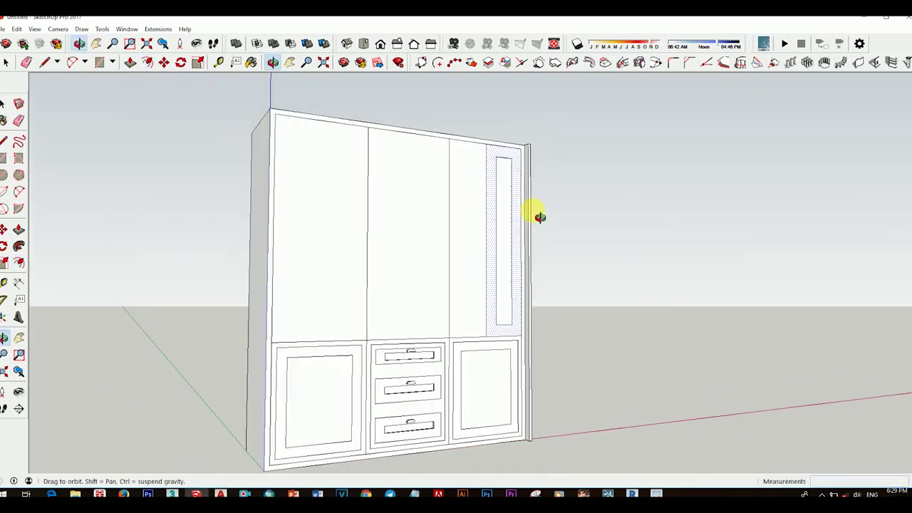
{"action": "key", "text": "space"}
{"action": "scroll", "coordinate": [507, 251], "scroll_direction": "up", "scroll_amount": 3}
{"action": "middle_click_drag", "start_coordinate": [507, 250], "coordinate": [517, 242]}
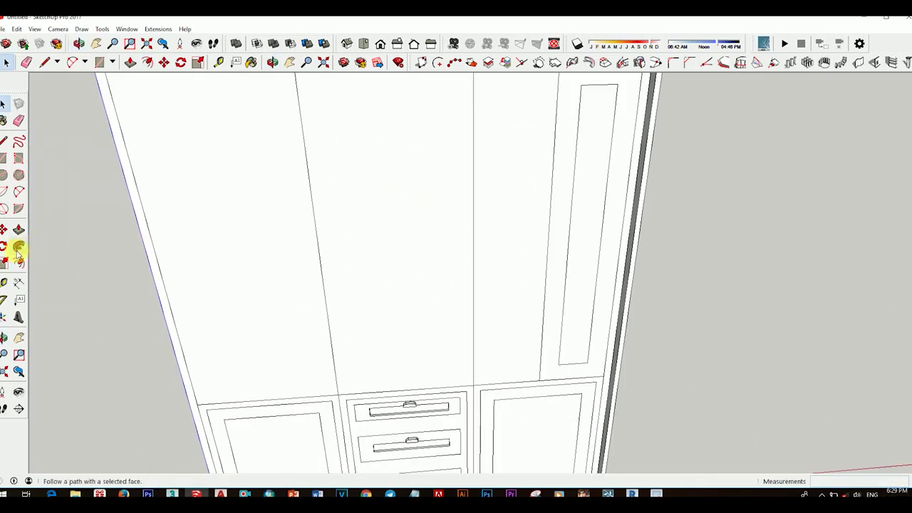
- Inset the third door's panel by the same offset amount
{"action": "left_click", "coordinate": [19, 262]}
{"action": "scroll", "coordinate": [499, 234], "scroll_direction": "down", "scroll_amount": 5}
{"action": "double_click", "coordinate": [506, 222]}
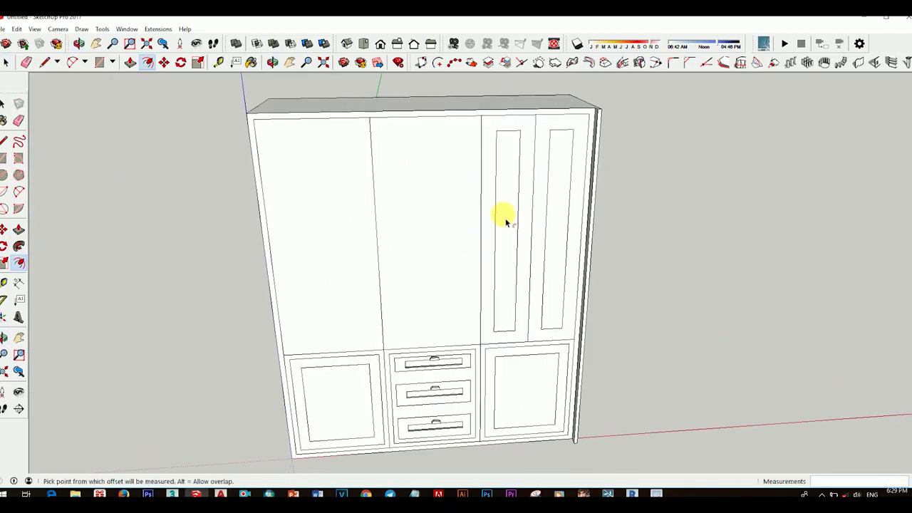
{"action": "scroll", "coordinate": [505, 222], "scroll_direction": "down", "scroll_amount": 3}
{"action": "key", "text": "space"}
{"action": "left_click", "coordinate": [525, 248]}
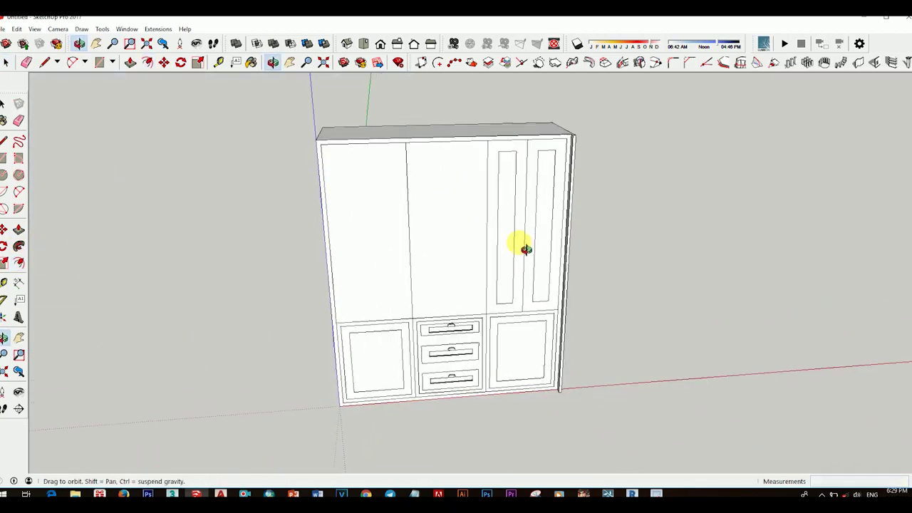
- Push the fourth door's inner panel inward into a recess
{"action": "left_click", "coordinate": [19, 230]}
{"action": "scroll", "coordinate": [545, 228], "scroll_direction": "up", "scroll_amount": 3}
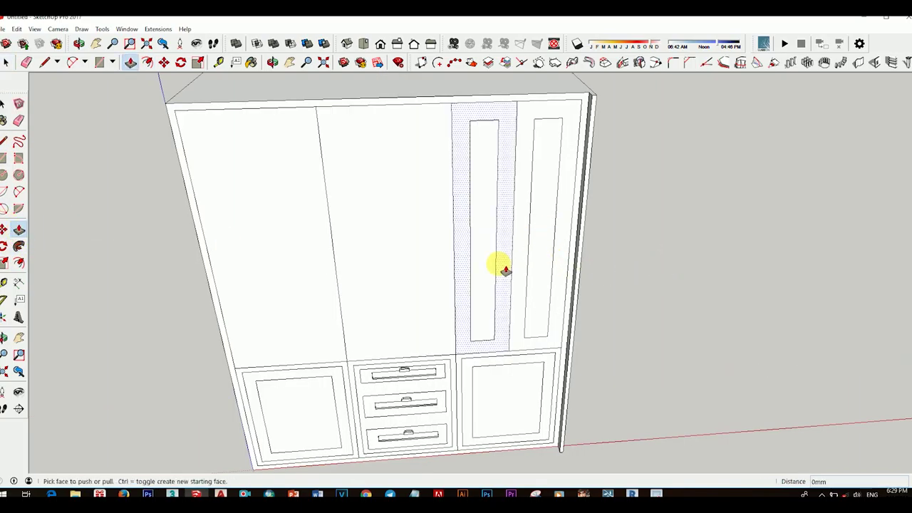
{"action": "left_click_drag", "start_coordinate": [549, 265], "coordinate": [549, 242]}
{"action": "key", "text": "Return"}
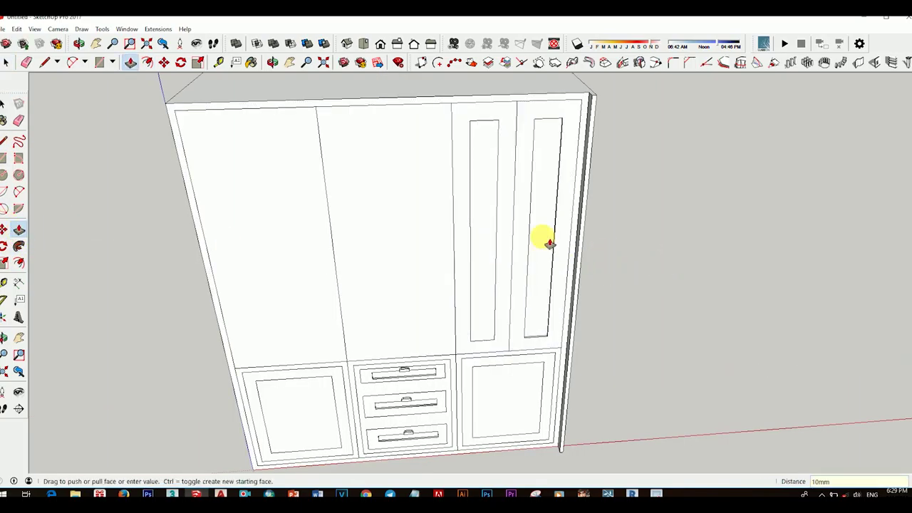
{"action": "mouse_move", "coordinate": [489, 248]}
{"action": "middle_mouse_down"}
{"action": "mouse_move", "coordinate": [545, 262]}
{"action": "mouse_move", "coordinate": [534, 309]}
{"action": "mouse_move", "coordinate": [555, 320]}
{"action": "mouse_move", "coordinate": [491, 309]}
{"action": "mouse_move", "coordinate": [660, 312]}
{"action": "mouse_move", "coordinate": [518, 209]}
{"action": "mouse_move", "coordinate": [520, 356]}
{"action": "mouse_move", "coordinate": [476, 226]}
{"action": "middle_mouse_up"}
{"action": "mouse_move", "coordinate": [505, 256]}
{"action": "middle_mouse_down"}
{"action": "mouse_move", "coordinate": [451, 249]}
{"action": "mouse_move", "coordinate": [466, 238]}
{"action": "mouse_move", "coordinate": [434, 240]}
{"action": "middle_mouse_up"}
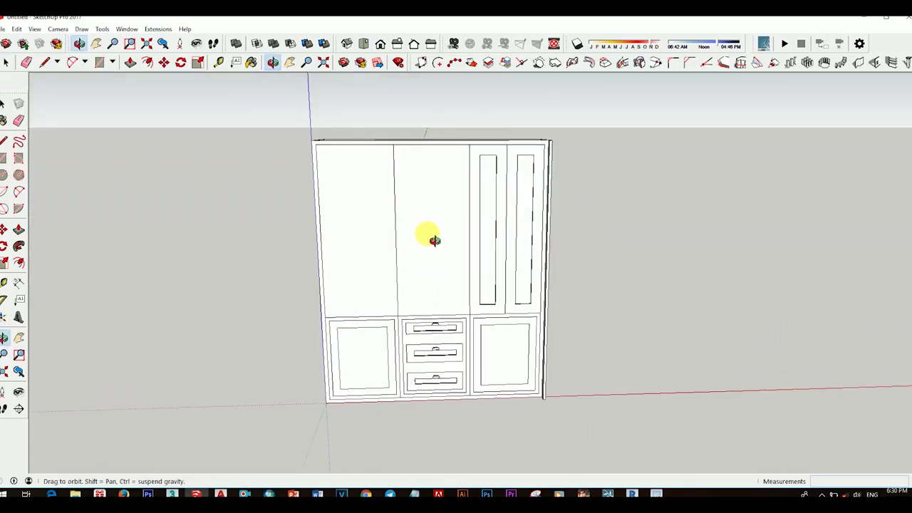
- Draw a vertical line from the top midpoint splitting the left door in two
{"action": "key", "text": "l"}
{"action": "left_click", "coordinate": [431, 146]}
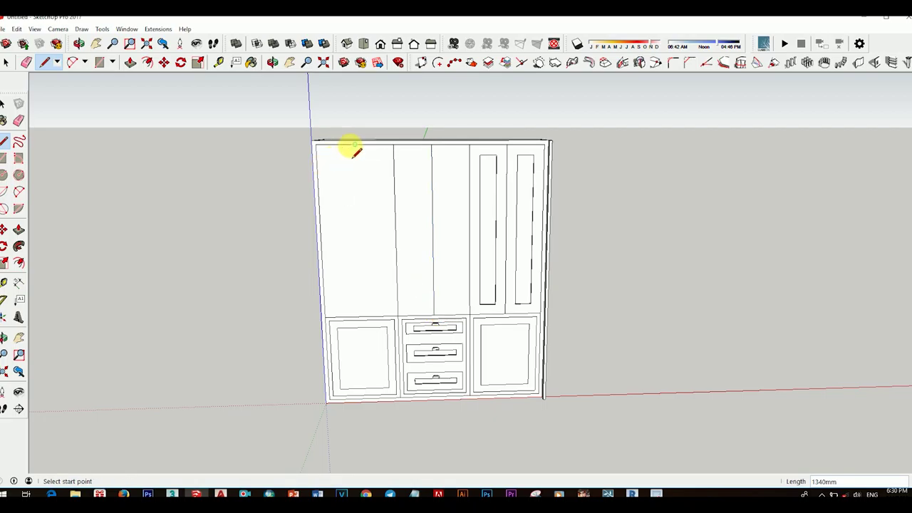
{"action": "left_click", "coordinate": [361, 315]}
{"action": "key", "text": "space"}
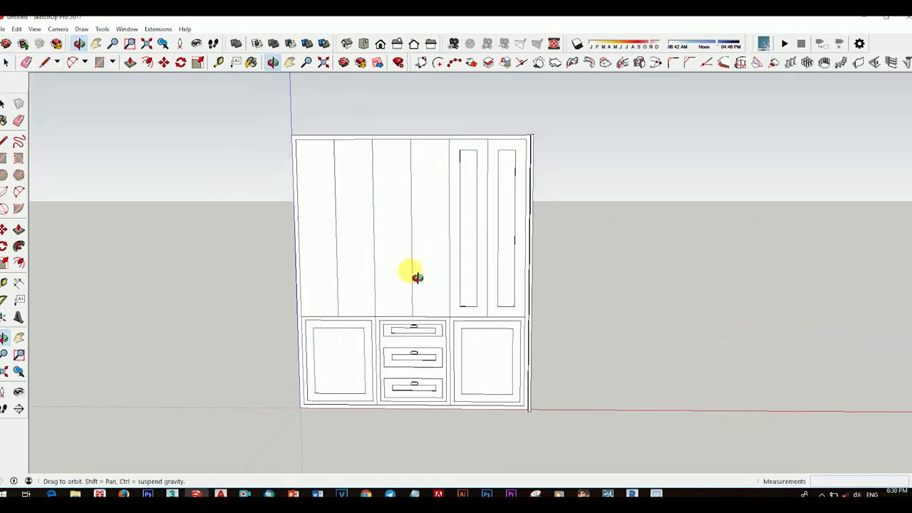
{"action": "scroll", "coordinate": [413, 267], "scroll_direction": "up", "scroll_amount": 3}
- Offset inset panel outlines in the first four doors
{"action": "key", "text": "f"}
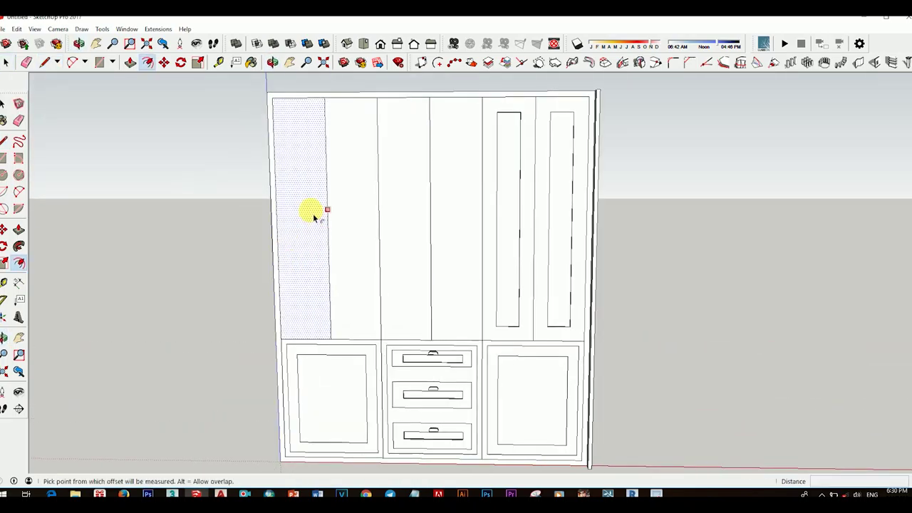
{"action": "double_click", "coordinate": [309, 210]}
{"action": "double_click", "coordinate": [363, 232]}
{"action": "double_click", "coordinate": [386, 240]}
{"action": "double_click", "coordinate": [464, 248]}
{"action": "scroll", "coordinate": [470, 271], "scroll_direction": "down", "scroll_amount": 2}
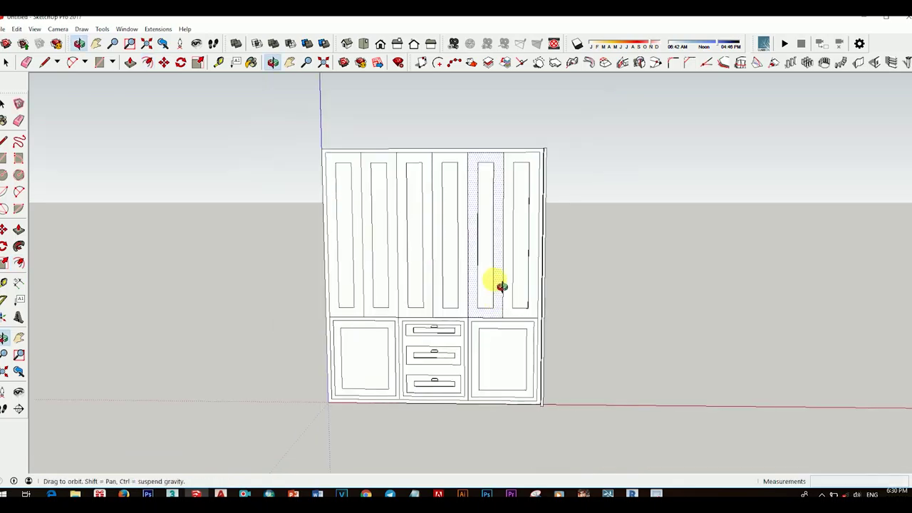
{"action": "scroll", "coordinate": [567, 315], "scroll_direction": "up", "scroll_amount": 2}
{"action": "scroll", "coordinate": [494, 392], "scroll_direction": "down", "scroll_amount": 3}
{"action": "mouse_move", "coordinate": [452, 320]}
{"action": "middle_mouse_down"}
{"action": "mouse_move", "coordinate": [475, 331]}
{"action": "mouse_move", "coordinate": [466, 273]}
{"action": "mouse_move", "coordinate": [456, 264]}
{"action": "middle_mouse_up"}
{"action": "scroll", "coordinate": [475, 332], "scroll_direction": "up", "scroll_amount": 3}
- Orbit to a higher angled view of the cabinet's recessed doors
{"action": "key", "text": "p"}
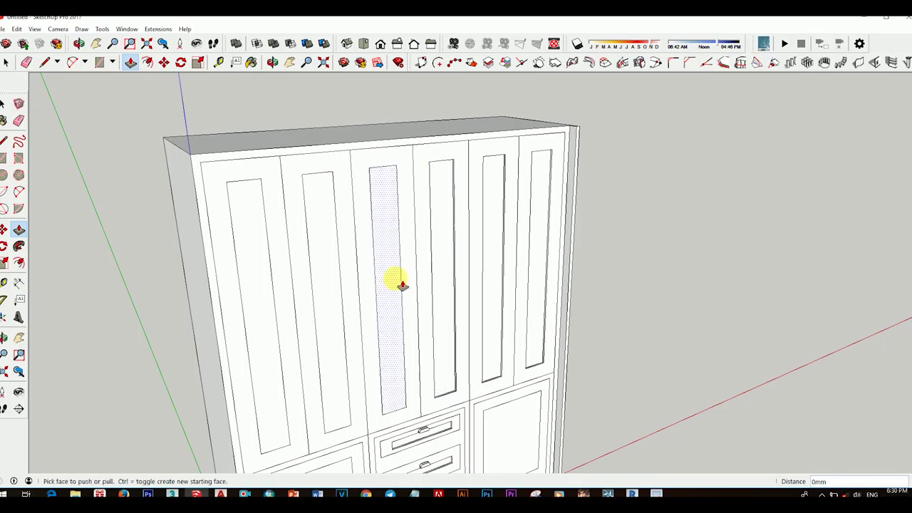
{"action": "scroll", "coordinate": [261, 305], "scroll_direction": "down", "scroll_amount": 2}
{"action": "scroll", "coordinate": [356, 309], "scroll_direction": "down", "scroll_amount": 2}
{"action": "key", "text": "space"}
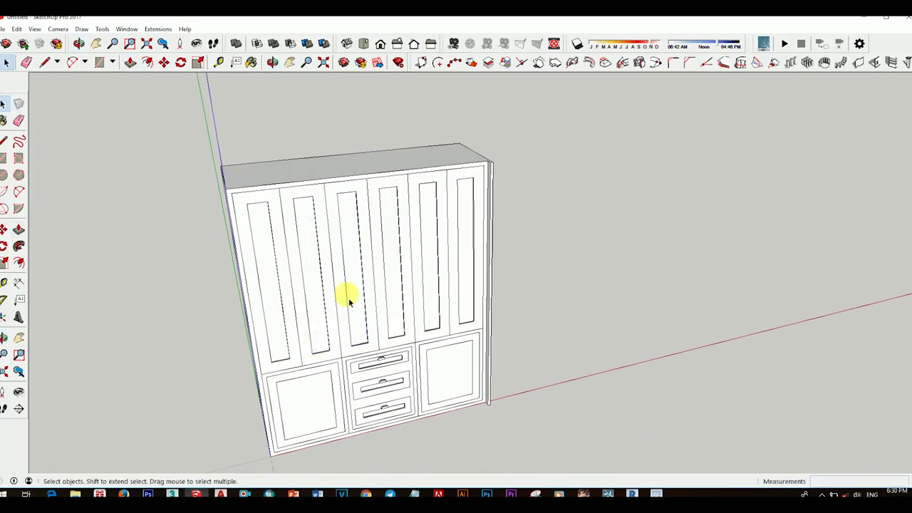
{"action": "mouse_move", "coordinate": [346, 295]}
{"action": "middle_mouse_down"}
{"action": "mouse_move", "coordinate": [391, 349]}
{"action": "mouse_move", "coordinate": [349, 320]}
{"action": "mouse_move", "coordinate": [447, 264]}
{"action": "middle_mouse_up"}
{"action": "scroll", "coordinate": [350, 319], "scroll_direction": "down", "scroll_amount": 2}
- Select the whole cabinet and browse material categories to Carpet and Fabric
{"action": "left_click_drag", "start_coordinate": [279, 159], "coordinate": [402, 267]}
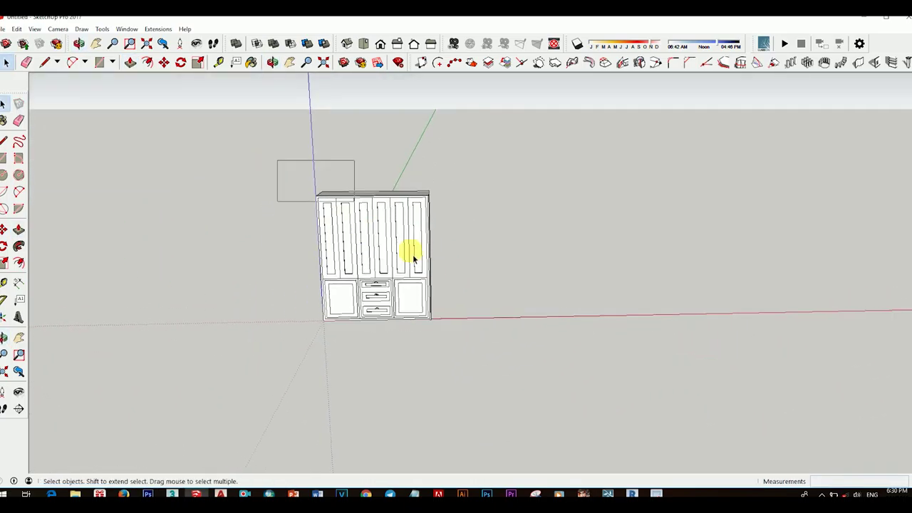
{"action": "key", "text": "b"}
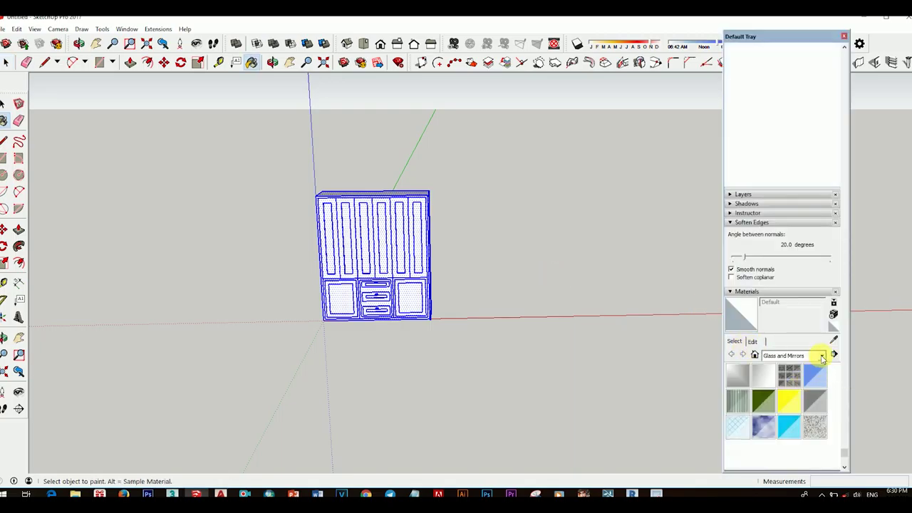
{"action": "left_click", "coordinate": [822, 356]}
{"action": "left_click", "coordinate": [785, 422]}
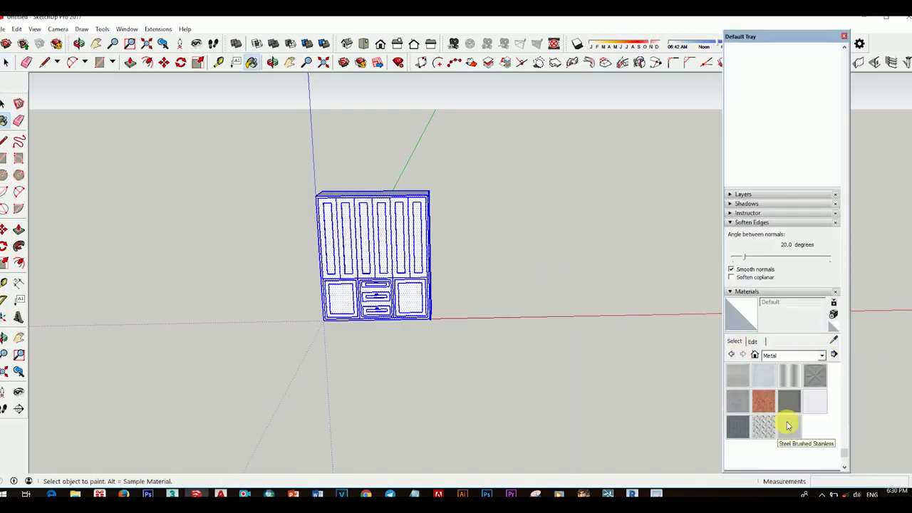
{"action": "left_click", "coordinate": [822, 357]}
{"action": "left_click", "coordinate": [782, 430]}
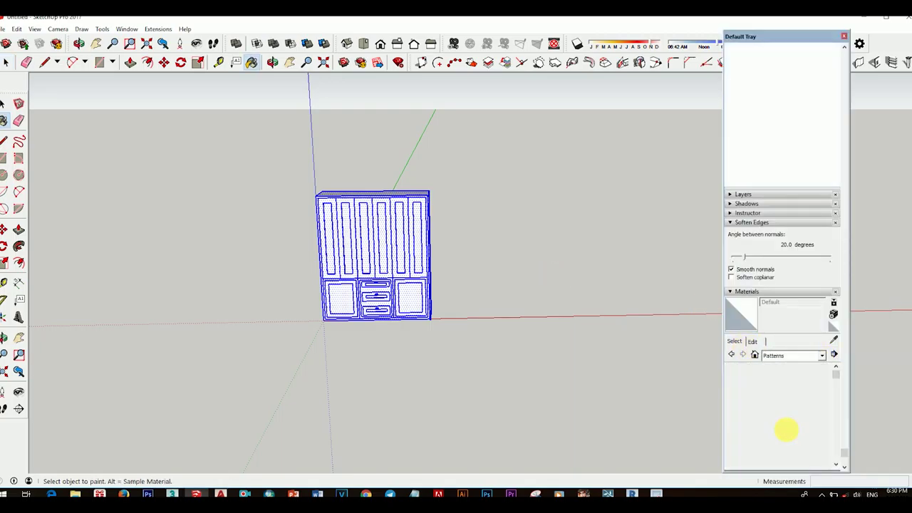
{"action": "scroll", "coordinate": [809, 412], "scroll_direction": "down", "scroll_amount": 5}
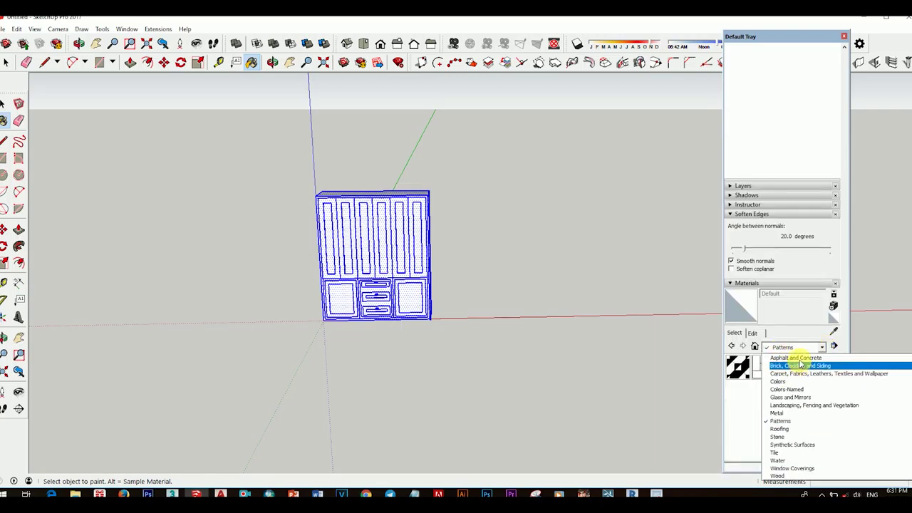
{"action": "left_click", "coordinate": [787, 362]}
{"action": "left_click", "coordinate": [819, 347]}
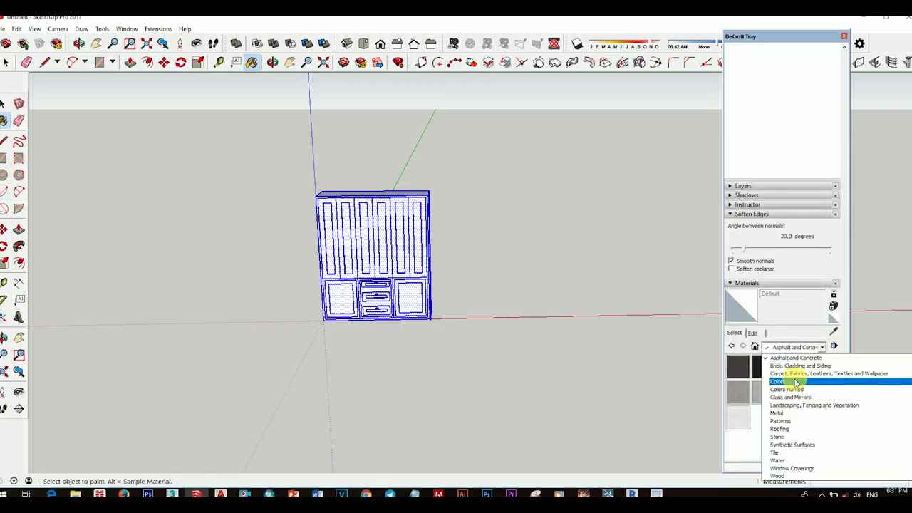
{"action": "left_click", "coordinate": [806, 373]}
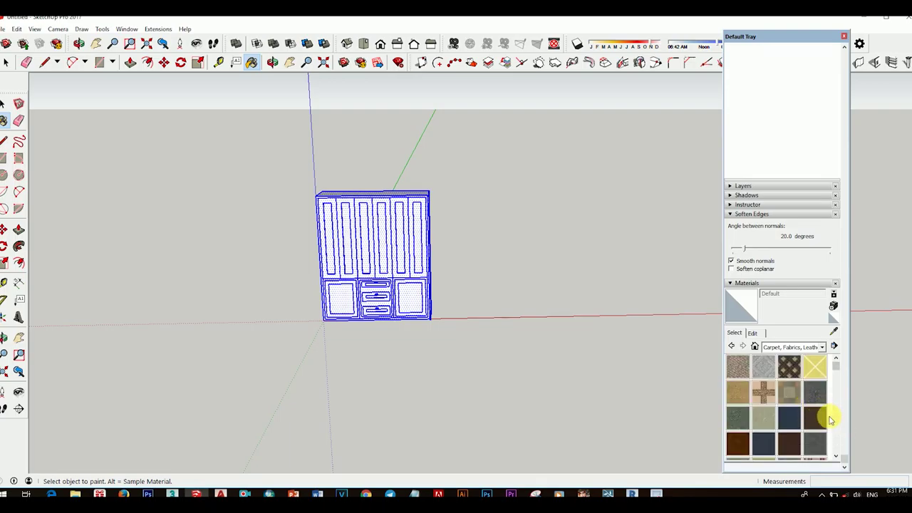
{"action": "scroll", "coordinate": [830, 420], "scroll_direction": "up", "scroll_amount": 3}
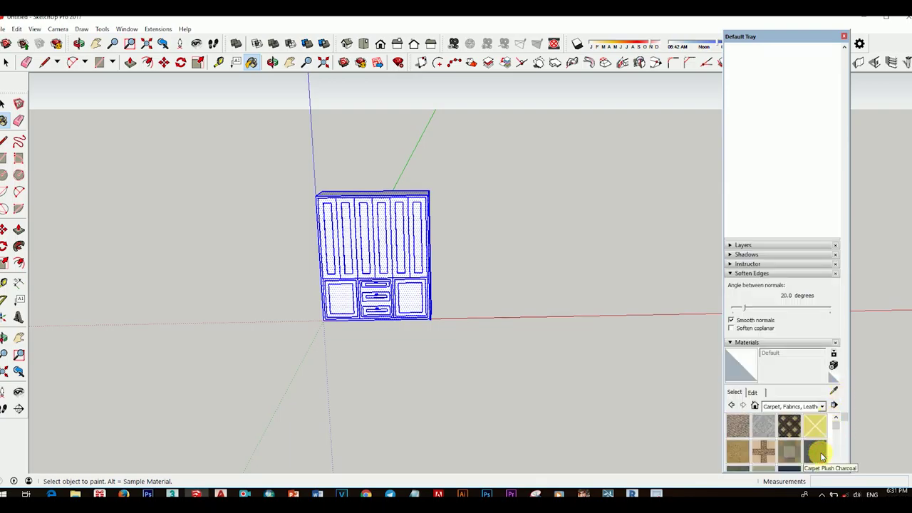
- Paint the selected cabinet with Carpet Plush Charcoal
{"action": "left_click", "coordinate": [821, 456]}
{"action": "left_click", "coordinate": [407, 285]}
{"action": "scroll", "coordinate": [402, 299], "scroll_direction": "up", "scroll_amount": 3}
{"action": "middle_click_drag", "start_coordinate": [401, 305], "coordinate": [570, 366]}
{"action": "scroll", "coordinate": [478, 345], "scroll_direction": "down", "scroll_amount": 3}
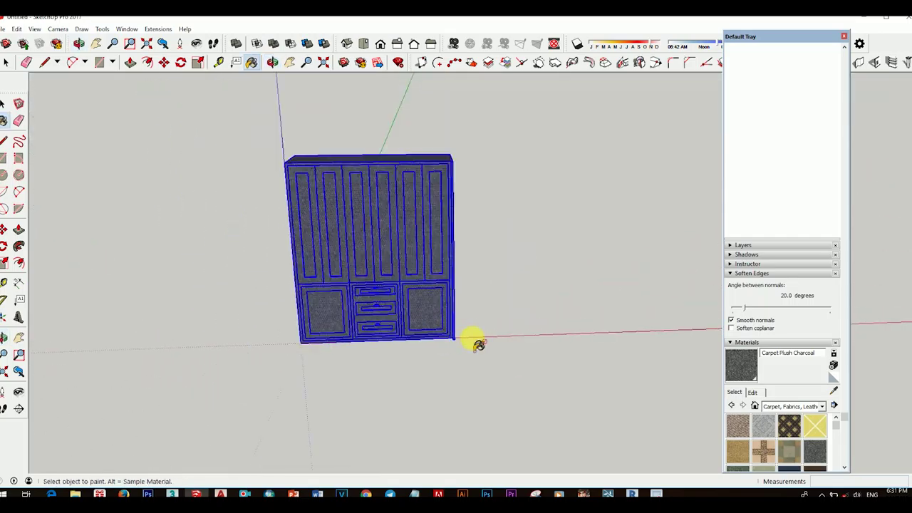
- Raise the material's brightness to 43, then reselect the whole cabinet
{"action": "left_click", "coordinate": [752, 393]}
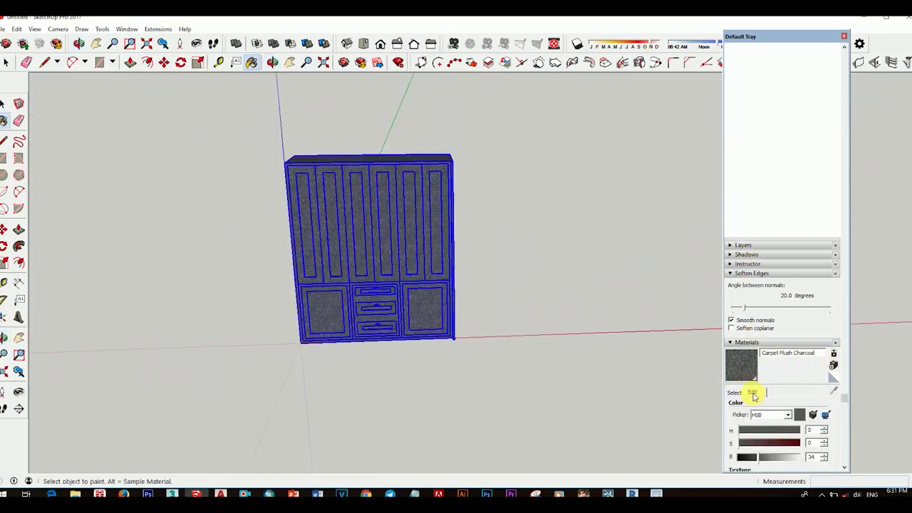
{"action": "left_click_drag", "start_coordinate": [758, 456], "coordinate": [768, 460]}
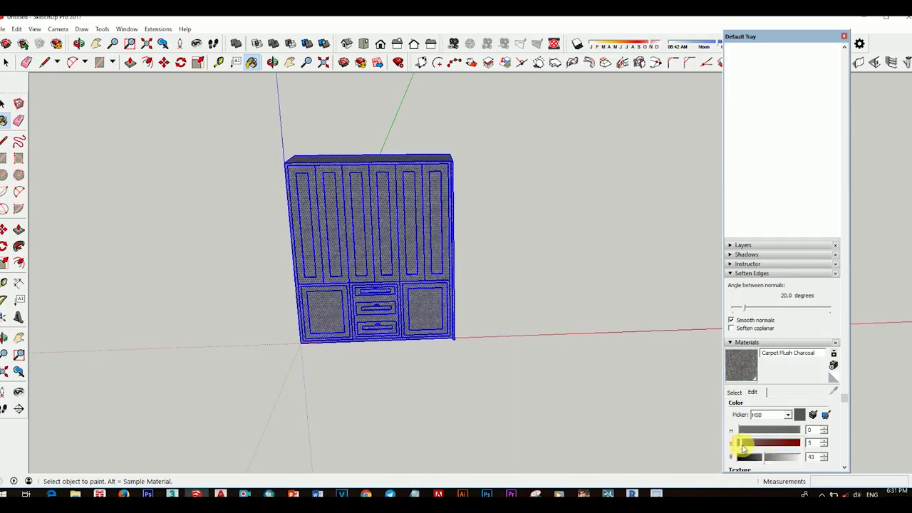
{"action": "key", "text": "space"}
{"action": "left_click", "coordinate": [550, 264]}
{"action": "scroll", "coordinate": [499, 306], "scroll_direction": "up", "scroll_amount": 3}
{"action": "scroll", "coordinate": [427, 328], "scroll_direction": "down", "scroll_amount": 3}
{"action": "mouse_move", "coordinate": [387, 309]}
{"action": "middle_mouse_down"}
{"action": "mouse_move", "coordinate": [331, 332]}
{"action": "mouse_move", "coordinate": [447, 342]}
{"action": "middle_mouse_up"}
{"action": "left_click_drag", "start_coordinate": [278, 177], "coordinate": [551, 385]}
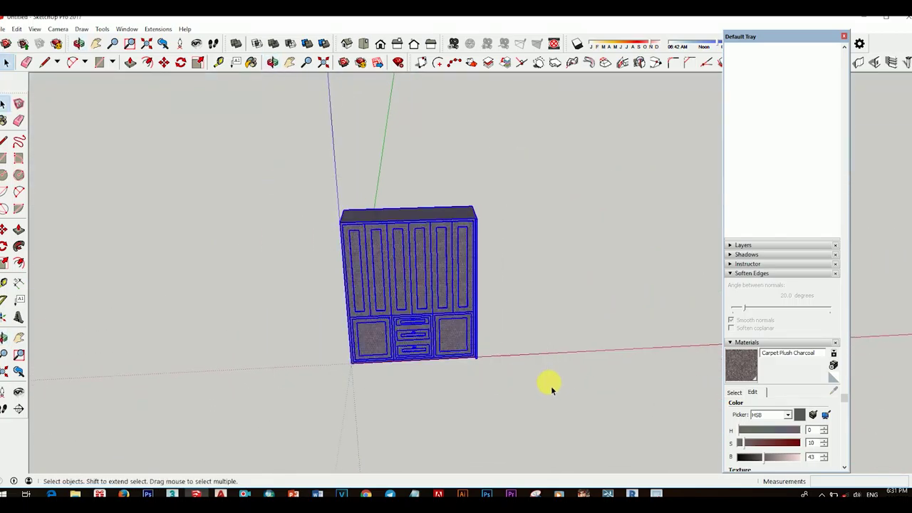
- Switch the Materials panel to the plain Colors collection
{"action": "left_click", "coordinate": [733, 392]}
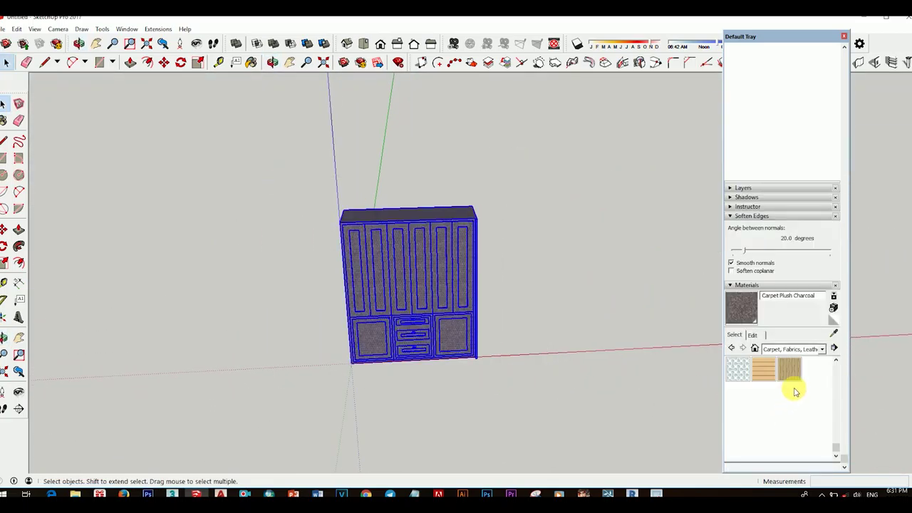
{"action": "scroll", "coordinate": [427, 333], "scroll_direction": "up", "scroll_amount": 2}
{"action": "middle_click_drag", "start_coordinate": [428, 334], "coordinate": [472, 320]}
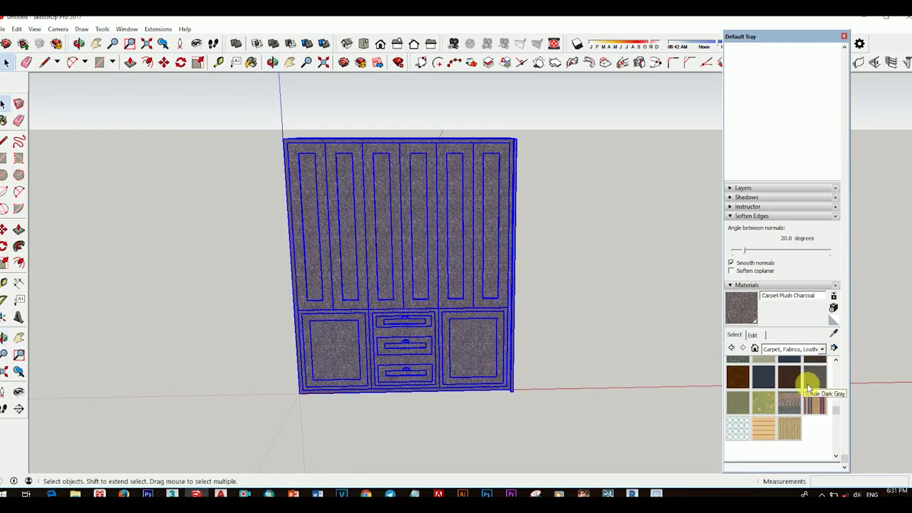
{"action": "scroll", "coordinate": [809, 388], "scroll_direction": "up", "scroll_amount": 3}
{"action": "scroll", "coordinate": [809, 395], "scroll_direction": "up", "scroll_amount": 2}
{"action": "left_click", "coordinate": [822, 409]}
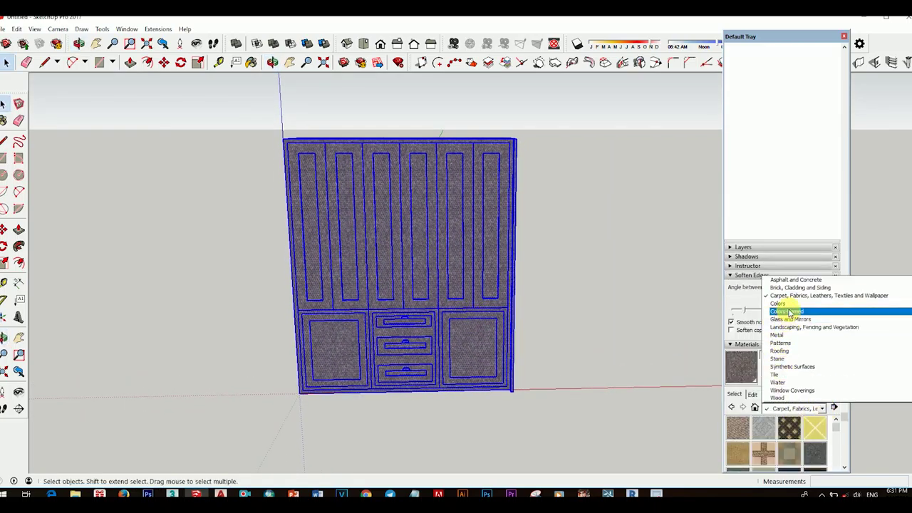
{"action": "left_click", "coordinate": [777, 303]}
{"action": "scroll", "coordinate": [809, 443], "scroll_direction": "down", "scroll_amount": 3}
{"action": "scroll", "coordinate": [809, 443], "scroll_direction": "down", "scroll_amount": 3}
{"action": "scroll", "coordinate": [810, 443], "scroll_direction": "down", "scroll_amount": 2}
{"action": "scroll", "coordinate": [809, 443], "scroll_direction": "down", "scroll_amount": 2}
{"action": "scroll", "coordinate": [809, 443], "scroll_direction": "down", "scroll_amount": 2}
{"action": "scroll", "coordinate": [809, 449], "scroll_direction": "up", "scroll_amount": 6}
{"action": "scroll", "coordinate": [808, 449], "scroll_direction": "up", "scroll_amount": 3}
{"action": "scroll", "coordinate": [808, 449], "scroll_direction": "up", "scroll_amount": 2}
{"action": "scroll", "coordinate": [808, 449], "scroll_direction": "down", "scroll_amount": 2}
- Try Color 104 blue, then Colors D07 and D08 brown on the cabinet
{"action": "left_click", "coordinate": [814, 425]}
{"action": "left_click", "coordinate": [428, 285]}
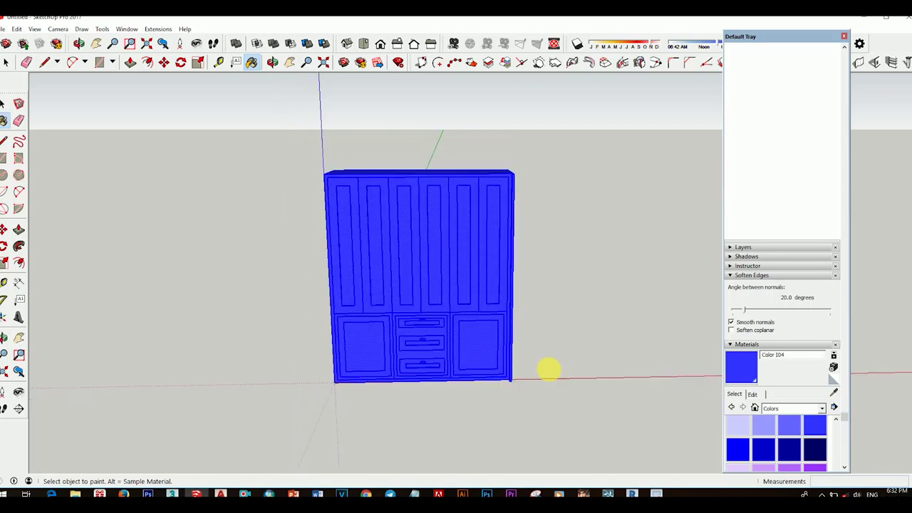
{"action": "middle_click_drag", "start_coordinate": [549, 368], "coordinate": [499, 363]}
{"action": "scroll", "coordinate": [809, 448], "scroll_direction": "up", "scroll_amount": 4}
{"action": "scroll", "coordinate": [811, 452], "scroll_direction": "up", "scroll_amount": 2}
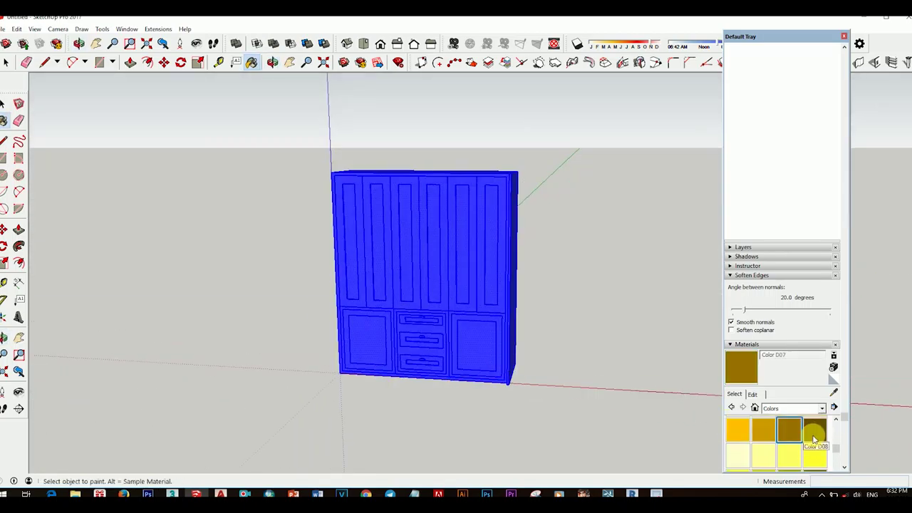
{"action": "left_click", "coordinate": [452, 284]}
{"action": "left_click", "coordinate": [823, 432]}
{"action": "left_click", "coordinate": [496, 319]}
- Apply the brown Color C08 to the whole cabinet and review it
{"action": "key", "text": "space"}
{"action": "scroll", "coordinate": [572, 301], "scroll_direction": "down", "scroll_amount": 3}
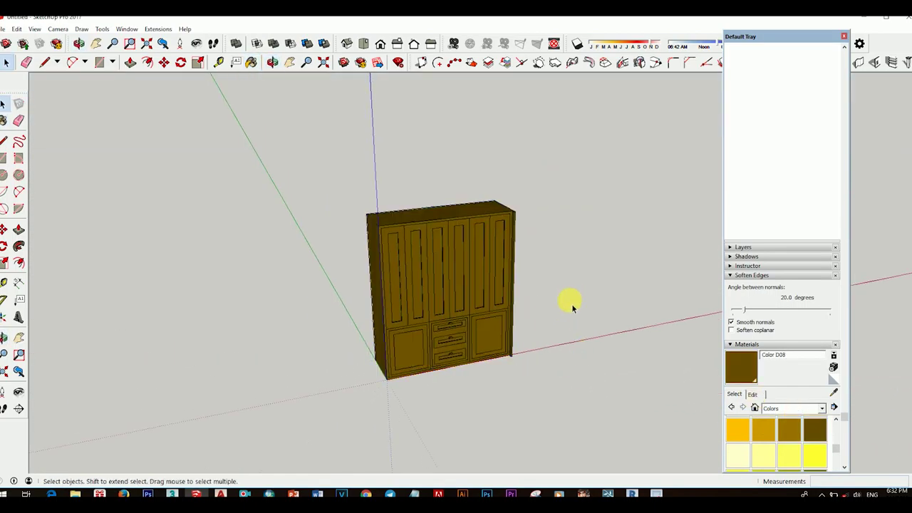
{"action": "scroll", "coordinate": [466, 311], "scroll_direction": "up", "scroll_amount": 4}
{"action": "scroll", "coordinate": [518, 332], "scroll_direction": "down", "scroll_amount": 2}
{"action": "mouse_move", "coordinate": [519, 331]}
{"action": "middle_mouse_down"}
{"action": "mouse_move", "coordinate": [322, 368]}
{"action": "mouse_move", "coordinate": [444, 380]}
{"action": "middle_mouse_up"}
{"action": "scroll", "coordinate": [800, 425], "scroll_direction": "up", "scroll_amount": 2}
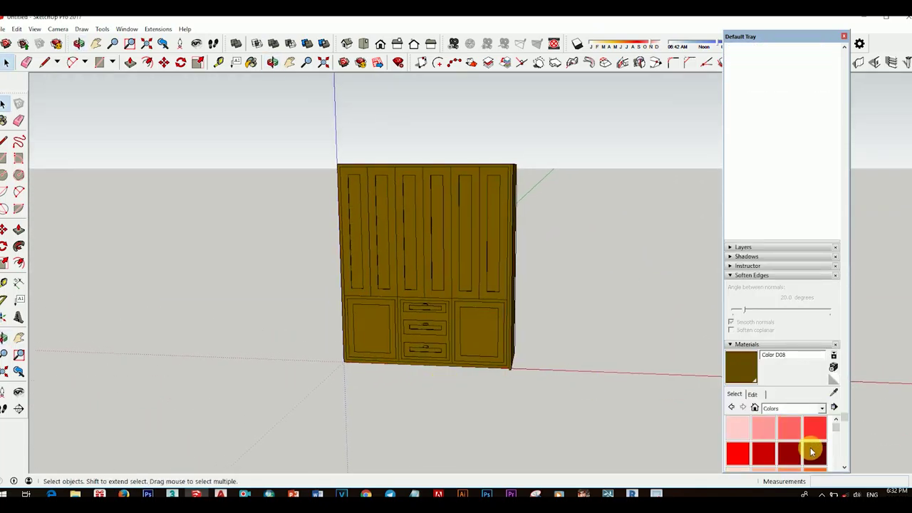
{"action": "scroll", "coordinate": [815, 438], "scroll_direction": "down", "scroll_amount": 1}
{"action": "left_click", "coordinate": [815, 438]}
{"action": "key", "text": "space"}
{"action": "left_click_drag", "start_coordinate": [212, 114], "coordinate": [556, 384]}
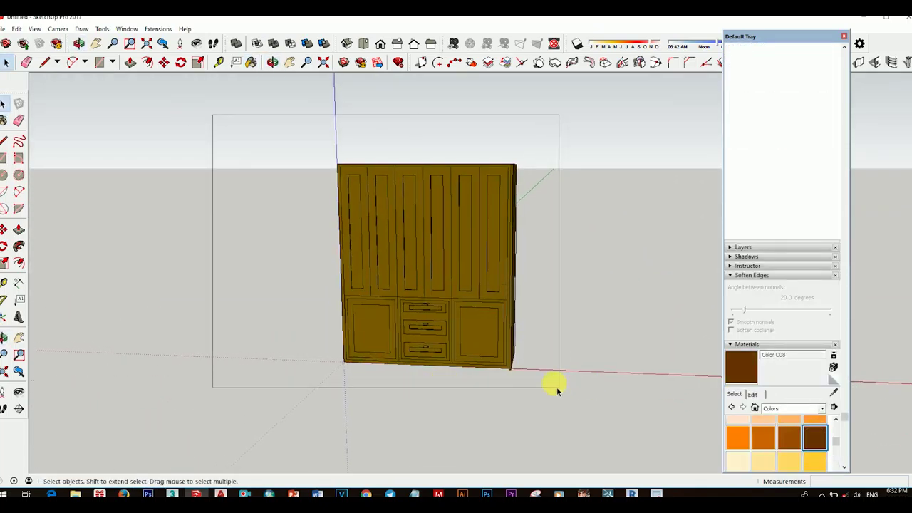
{"action": "mouse_move", "coordinate": [487, 332]}
{"action": "middle_mouse_down"}
{"action": "mouse_move", "coordinate": [506, 347]}
{"action": "mouse_move", "coordinate": [472, 373]}
{"action": "mouse_move", "coordinate": [430, 364]}
{"action": "middle_mouse_up"}
{"action": "left_click", "coordinate": [474, 368]}
- Paint the drawer pulls white with Color M00
{"action": "scroll", "coordinate": [456, 230], "scroll_direction": "up", "scroll_amount": 3}
{"action": "scroll", "coordinate": [436, 220], "scroll_direction": "up", "scroll_amount": 3}
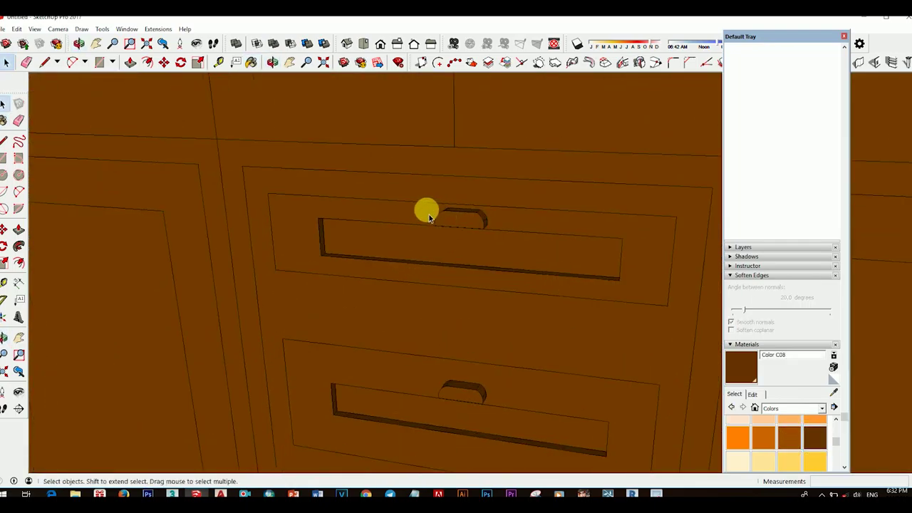
{"action": "left_click", "coordinate": [504, 245]}
{"action": "scroll", "coordinate": [498, 225], "scroll_direction": "down", "scroll_amount": 3}
{"action": "left_click", "coordinate": [444, 291], "text": "shift"}
{"action": "scroll", "coordinate": [489, 377], "scroll_direction": "down", "scroll_amount": 2}
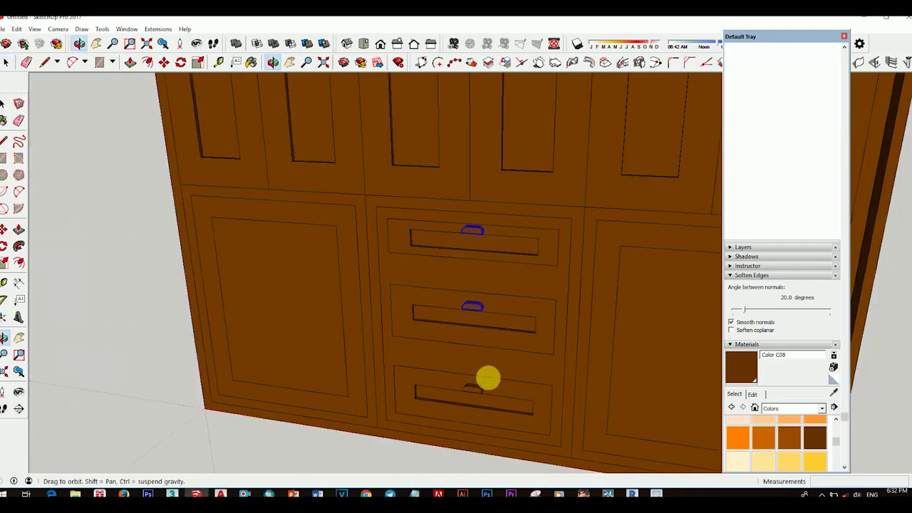
{"action": "scroll", "coordinate": [503, 347], "scroll_direction": "up", "scroll_amount": 2}
{"action": "scroll", "coordinate": [807, 431], "scroll_direction": "down", "scroll_amount": 3}
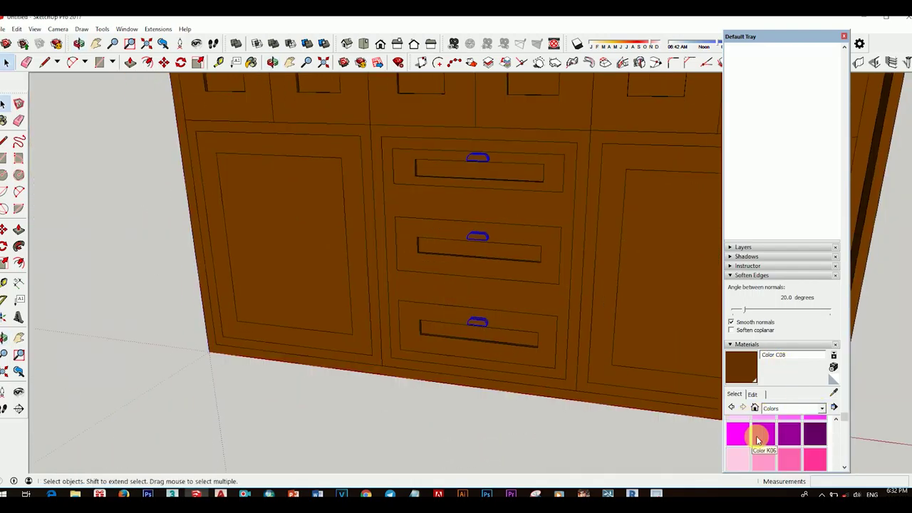
{"action": "scroll", "coordinate": [755, 435], "scroll_direction": "down", "scroll_amount": 3}
{"action": "scroll", "coordinate": [769, 434], "scroll_direction": "up", "scroll_amount": 2}
{"action": "left_click", "coordinate": [739, 436]}
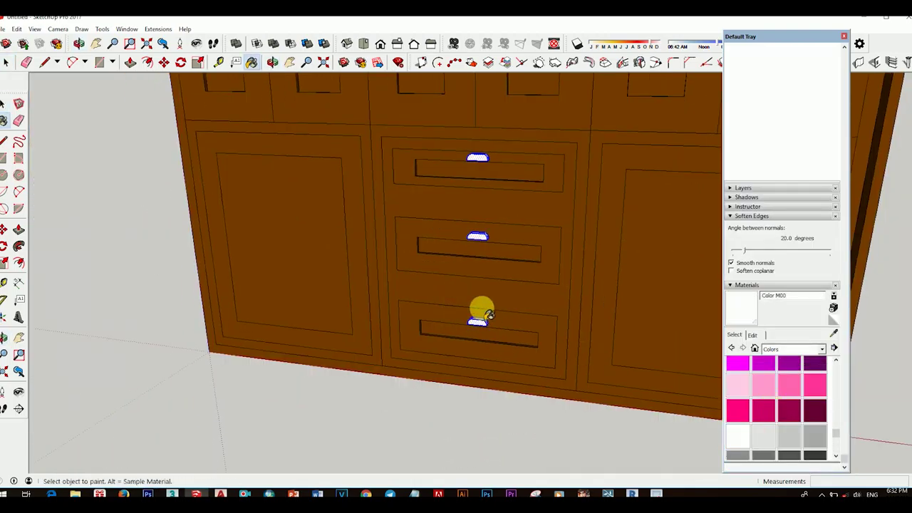
- Orbit and zoom in on the lower-left door
{"action": "scroll", "coordinate": [482, 314], "scroll_direction": "down", "scroll_amount": 5}
{"action": "scroll", "coordinate": [498, 320], "scroll_direction": "down", "scroll_amount": 2}
{"action": "mouse_move", "coordinate": [386, 320]}
{"action": "middle_mouse_down"}
{"action": "mouse_move", "coordinate": [647, 238]}
{"action": "mouse_move", "coordinate": [611, 387]}
{"action": "mouse_move", "coordinate": [452, 326]}
{"action": "middle_mouse_up"}
{"action": "scroll", "coordinate": [452, 326], "scroll_direction": "up", "scroll_amount": 2}
{"action": "scroll", "coordinate": [450, 297], "scroll_direction": "up", "scroll_amount": 2}
{"action": "scroll", "coordinate": [426, 267], "scroll_direction": "up", "scroll_amount": 2}
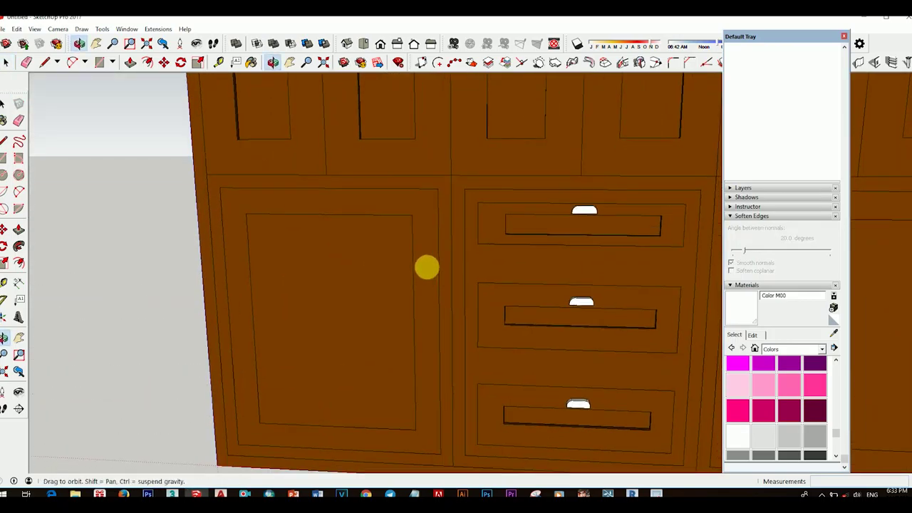
{"action": "scroll", "coordinate": [427, 267], "scroll_direction": "up", "scroll_amount": 2}
{"action": "scroll", "coordinate": [412, 308], "scroll_direction": "down", "scroll_amount": 2}
{"action": "scroll", "coordinate": [411, 300], "scroll_direction": "down", "scroll_amount": 1}
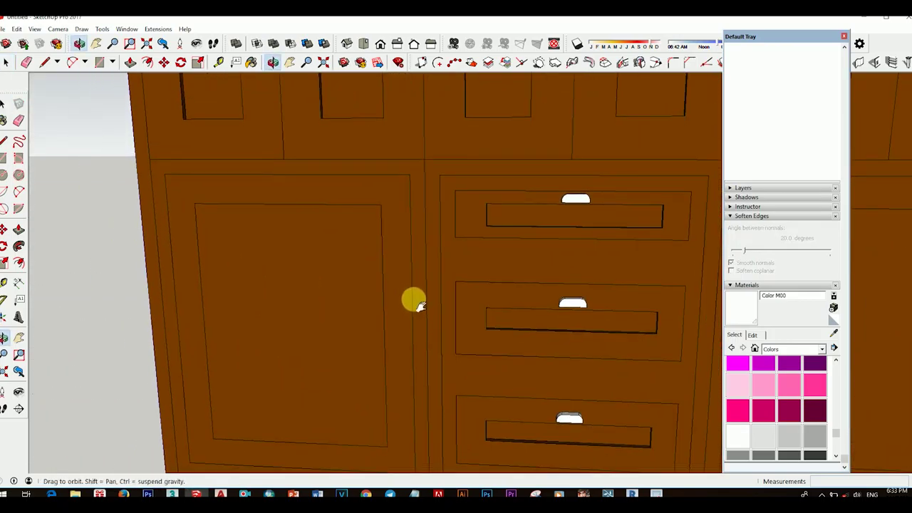
{"action": "scroll", "coordinate": [414, 250], "scroll_direction": "up", "scroll_amount": 3}
{"action": "key", "text": "c"}
{"action": "scroll", "coordinate": [406, 254], "scroll_direction": "up", "scroll_amount": 2}
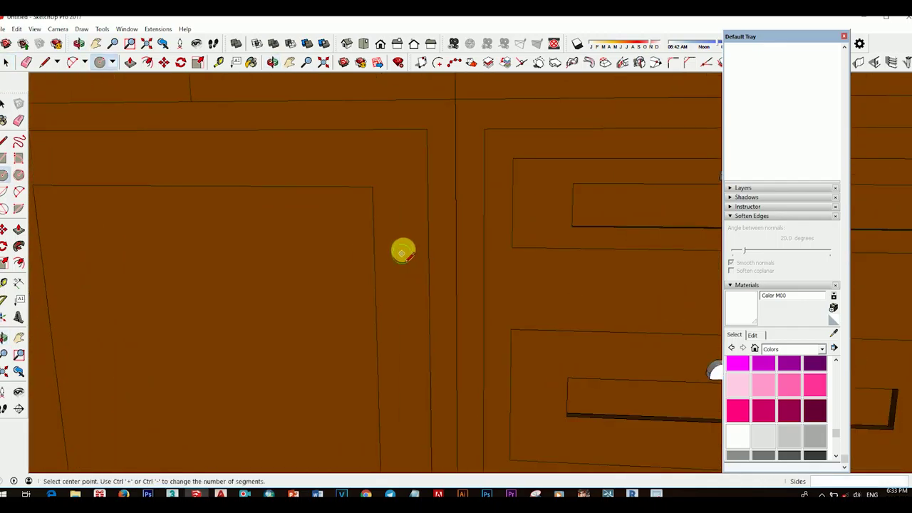
- Draw a 14mm circle on the lower-left door and extrude it into a knob cylinder
{"action": "left_click", "coordinate": [406, 253]}
{"action": "key", "text": "space"}
{"action": "key", "text": "p"}
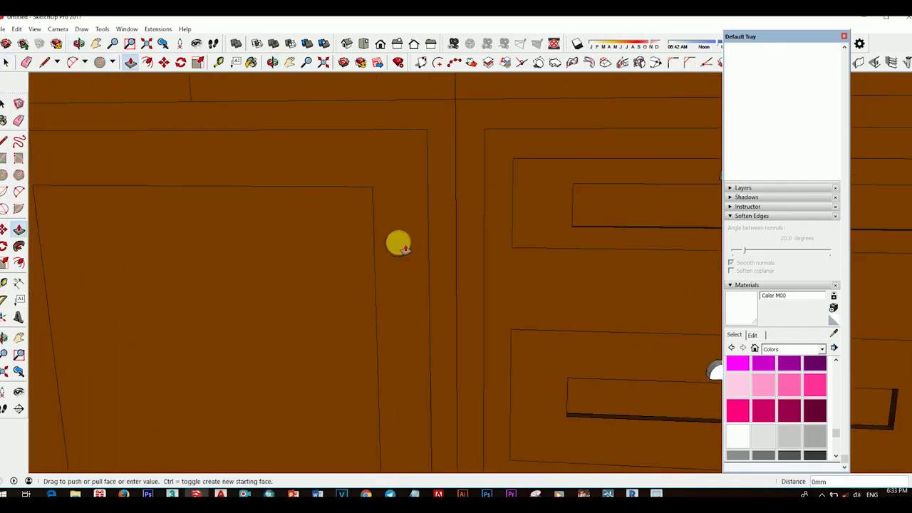
{"action": "left_click", "coordinate": [396, 254]}
{"action": "key", "text": "Return"}
{"action": "mouse_move", "coordinate": [399, 258]}
{"action": "middle_mouse_down"}
{"action": "mouse_move", "coordinate": [546, 307]}
{"action": "mouse_move", "coordinate": [392, 260]}
{"action": "mouse_move", "coordinate": [420, 297]}
{"action": "mouse_move", "coordinate": [387, 259]}
{"action": "middle_mouse_up"}
{"action": "key", "text": "space"}
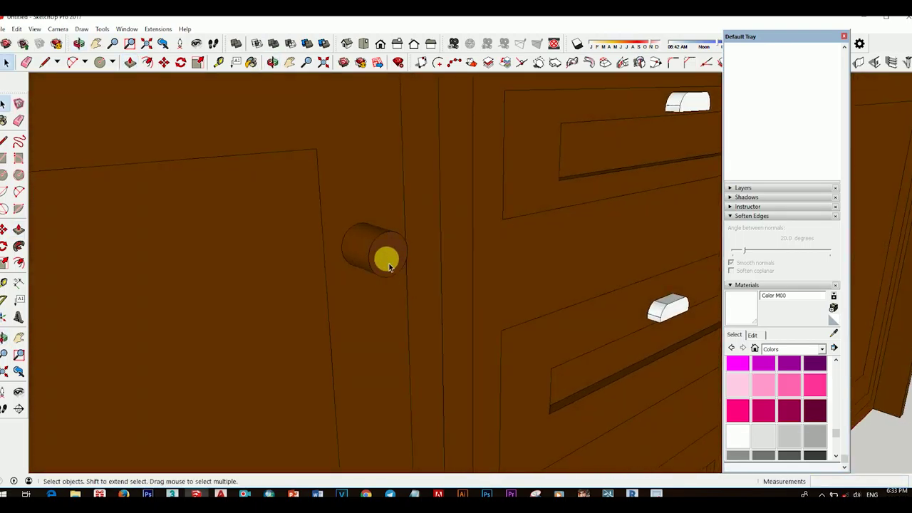
- Push the knob's front face and offset a 5mm ring on it
{"action": "key", "text": "p"}
{"action": "left_click", "coordinate": [385, 260]}
{"action": "key", "text": "Return"}
{"action": "key", "text": "space"}
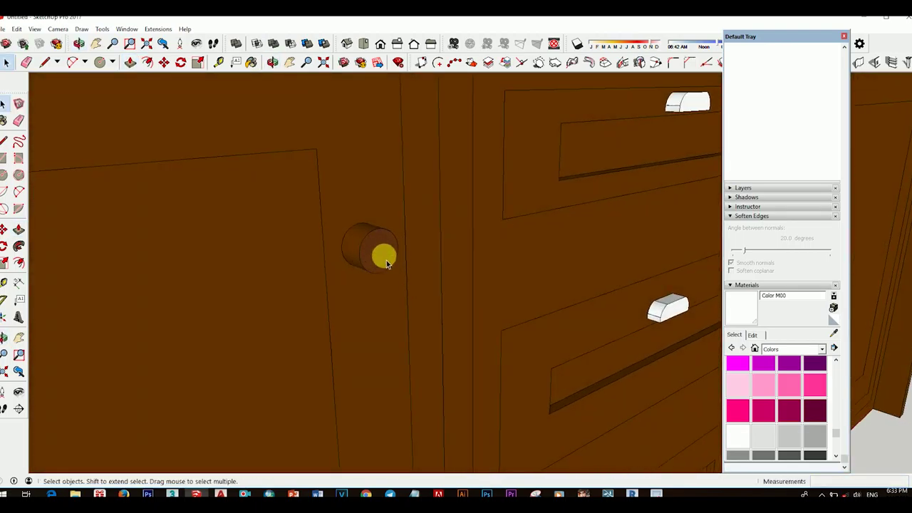
{"action": "key", "text": "f"}
{"action": "left_click", "coordinate": [396, 280]}
{"action": "key", "text": "Return"}
{"action": "mouse_move", "coordinate": [397, 280]}
{"action": "middle_mouse_down"}
{"action": "mouse_move", "coordinate": [426, 299]}
{"action": "mouse_move", "coordinate": [401, 298]}
{"action": "mouse_move", "coordinate": [361, 256]}
{"action": "mouse_move", "coordinate": [292, 294]}
{"action": "middle_mouse_up"}
{"action": "left_click", "coordinate": [362, 255]}
{"action": "key", "text": "Return"}
- Pull the knob's ring out by 10
{"action": "scroll", "coordinate": [346, 244], "scroll_direction": "up", "scroll_amount": 3}
{"action": "key", "text": "space"}
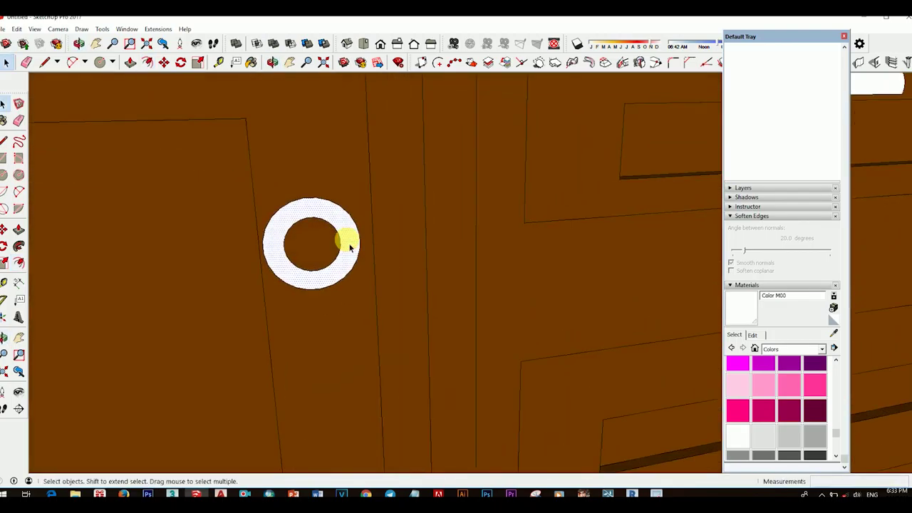
{"action": "key", "text": "p"}
{"action": "left_click", "coordinate": [353, 244]}
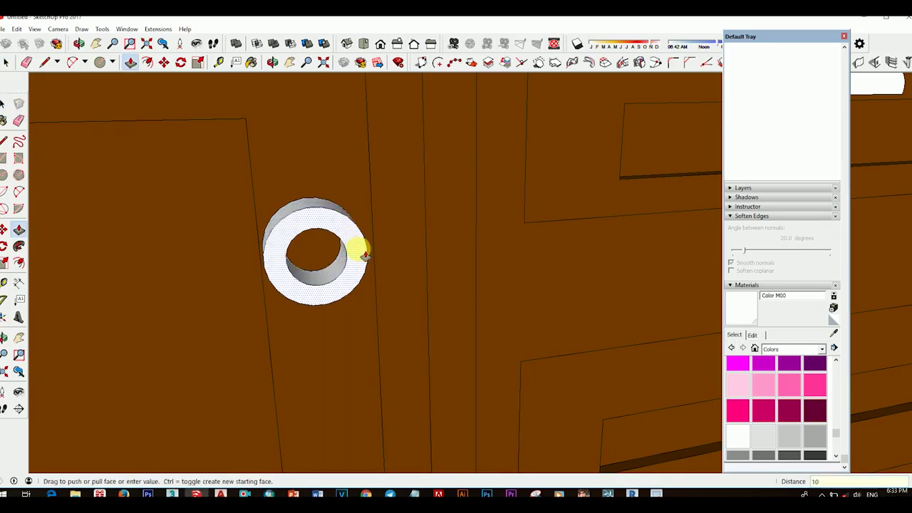
{"action": "key", "text": "Return"}
{"action": "scroll", "coordinate": [321, 238], "scroll_direction": "down", "scroll_amount": 3}
{"action": "scroll", "coordinate": [326, 240], "scroll_direction": "up", "scroll_amount": 2}
{"action": "mouse_move", "coordinate": [338, 258]}
{"action": "middle_mouse_down"}
{"action": "mouse_move", "coordinate": [455, 308]}
{"action": "mouse_move", "coordinate": [326, 260]}
{"action": "middle_mouse_up"}
{"action": "scroll", "coordinate": [326, 261], "scroll_direction": "down", "scroll_amount": 2}
{"action": "scroll", "coordinate": [375, 250], "scroll_direction": "down", "scroll_amount": 1}
{"action": "scroll", "coordinate": [354, 237], "scroll_direction": "up", "scroll_amount": 4}
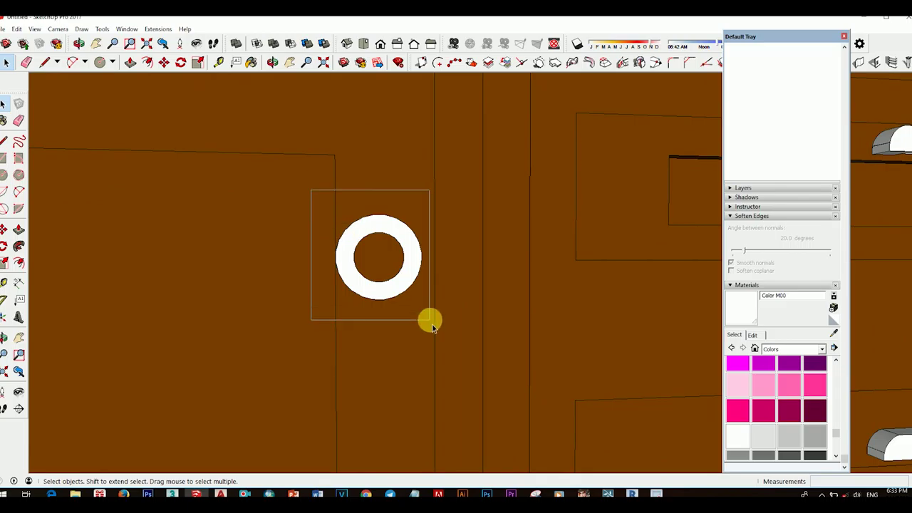
- Paint the finished ring knob white
{"action": "left_click", "coordinate": [431, 324]}
{"action": "left_click", "coordinate": [741, 307]}
{"action": "left_click", "coordinate": [387, 255]}
{"action": "scroll", "coordinate": [399, 285], "scroll_direction": "down", "scroll_amount": 3}
- Copy the white knob onto the lower-right door
{"action": "key", "text": "space"}
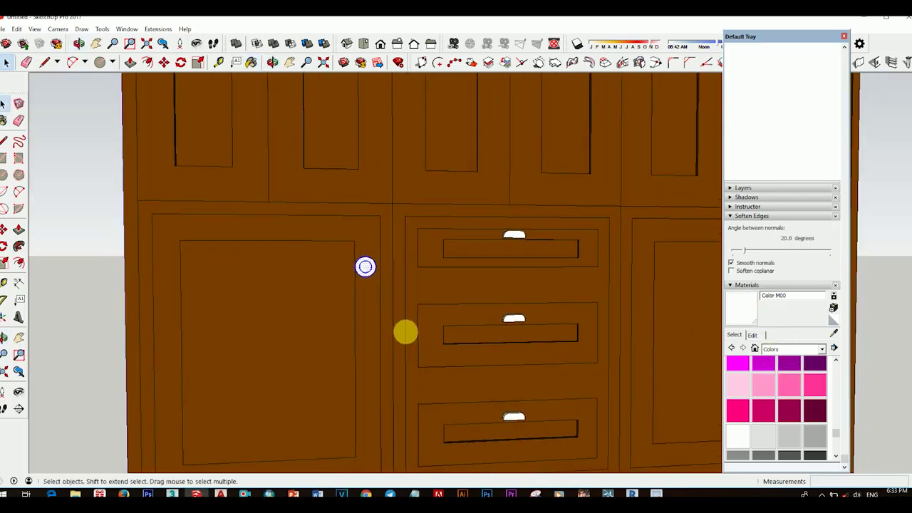
{"action": "scroll", "coordinate": [406, 331], "scroll_direction": "down", "scroll_amount": 2}
{"action": "key", "text": "m"}
{"action": "left_click", "coordinate": [387, 401]}
{"action": "key", "text": "ctrl"}
{"action": "scroll", "coordinate": [508, 401], "scroll_direction": "up", "scroll_amount": 2}
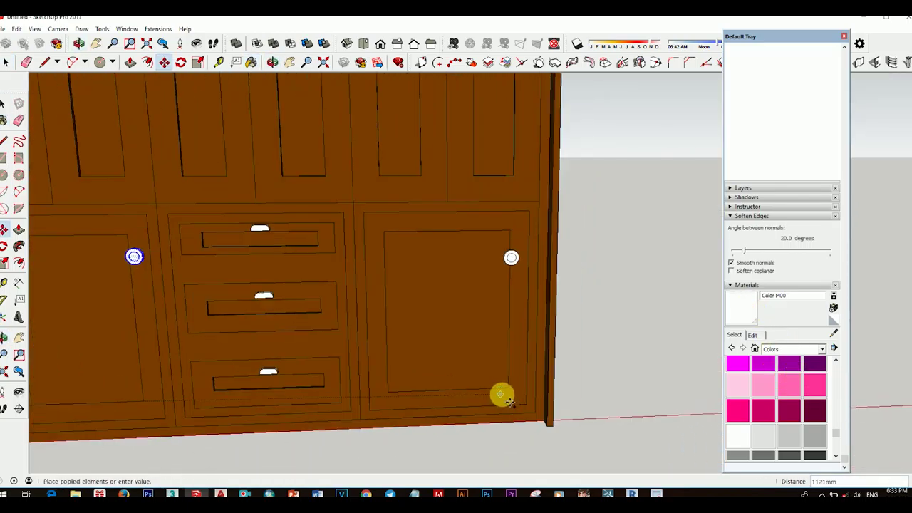
{"action": "left_click", "coordinate": [508, 388]}
{"action": "scroll", "coordinate": [448, 376], "scroll_direction": "down", "scroll_amount": 3}
{"action": "scroll", "coordinate": [490, 387], "scroll_direction": "down", "scroll_amount": 2}
{"action": "middle_click_drag", "start_coordinate": [490, 387], "coordinate": [487, 394]}
- Copy the knob up to an upper door, placing a pair of knobs there
{"action": "left_click", "coordinate": [475, 379]}
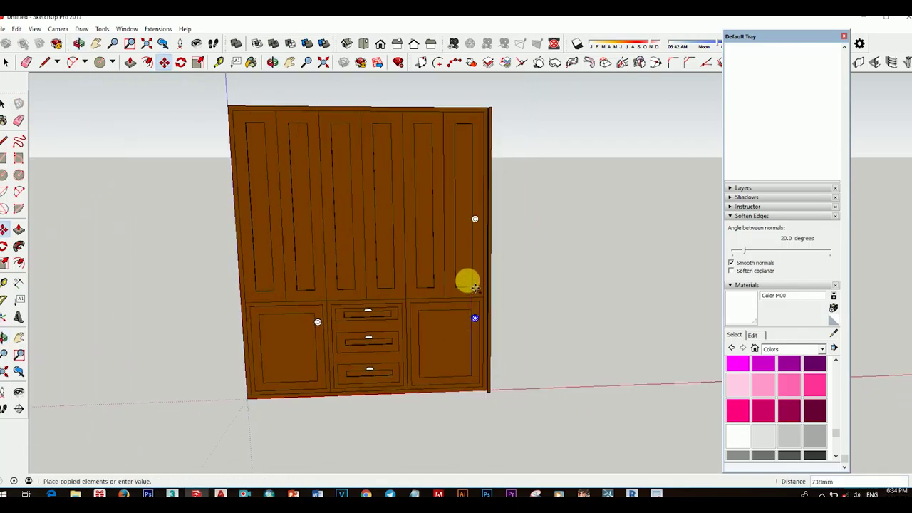
{"action": "scroll", "coordinate": [442, 285], "scroll_direction": "up", "scroll_amount": 1}
{"action": "scroll", "coordinate": [446, 287], "scroll_direction": "up", "scroll_amount": 1}
{"action": "scroll", "coordinate": [442, 297], "scroll_direction": "up", "scroll_amount": 1}
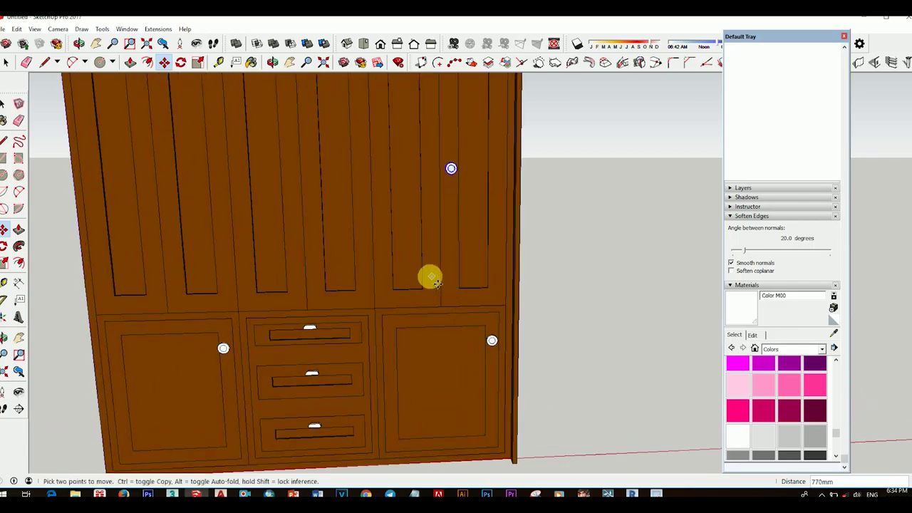
{"action": "scroll", "coordinate": [445, 207], "scroll_direction": "up", "scroll_amount": 2}
{"action": "scroll", "coordinate": [448, 189], "scroll_direction": "up", "scroll_amount": 1}
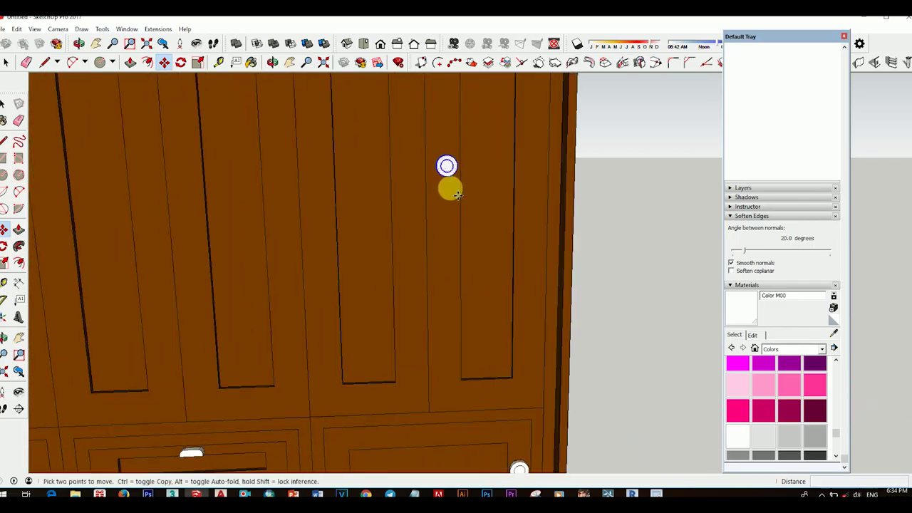
{"action": "left_click", "coordinate": [420, 198]}
{"action": "key", "text": "space"}
{"action": "scroll", "coordinate": [444, 230], "scroll_direction": "down", "scroll_amount": 3}
{"action": "scroll", "coordinate": [436, 232], "scroll_direction": "down", "scroll_amount": 2}
{"action": "scroll", "coordinate": [444, 214], "scroll_direction": "up", "scroll_amount": 3}
{"action": "scroll", "coordinate": [510, 244], "scroll_direction": "up", "scroll_amount": 2}
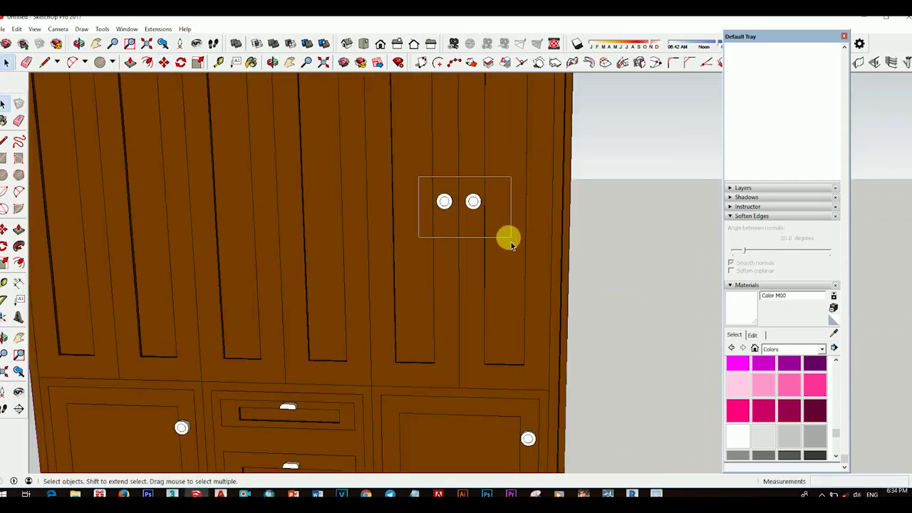
- Copy the upper knob pair across to the other upper doors
{"action": "key", "text": "m"}
{"action": "key", "text": "ctrl"}
{"action": "left_click", "coordinate": [484, 239]}
{"action": "scroll", "coordinate": [428, 235], "scroll_direction": "down", "scroll_amount": 3}
{"action": "scroll", "coordinate": [395, 228], "scroll_direction": "up", "scroll_amount": 2}
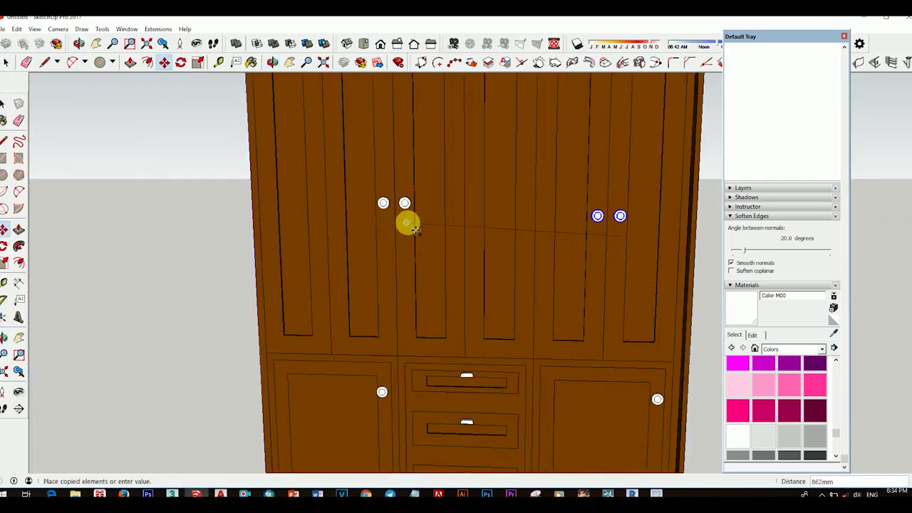
{"action": "left_click", "coordinate": [417, 239]}
{"action": "key", "text": "space"}
{"action": "scroll", "coordinate": [428, 242], "scroll_direction": "down", "scroll_amount": 2}
{"action": "mouse_move", "coordinate": [428, 244]}
{"action": "middle_mouse_down"}
{"action": "mouse_move", "coordinate": [570, 260]}
{"action": "mouse_move", "coordinate": [417, 280]}
{"action": "mouse_move", "coordinate": [566, 338]}
{"action": "mouse_move", "coordinate": [460, 325]}
{"action": "mouse_move", "coordinate": [464, 289]}
{"action": "mouse_move", "coordinate": [479, 296]}
{"action": "middle_mouse_up"}
{"action": "scroll", "coordinate": [484, 299], "scroll_direction": "down", "scroll_amount": 2}
{"action": "mouse_move", "coordinate": [417, 302]}
{"action": "middle_mouse_down"}
{"action": "mouse_move", "coordinate": [452, 297]}
{"action": "mouse_move", "coordinate": [468, 325]}
{"action": "mouse_move", "coordinate": [381, 335]}
{"action": "middle_mouse_up"}
{"action": "scroll", "coordinate": [381, 335], "scroll_direction": "up", "scroll_amount": 3}
{"action": "mouse_move", "coordinate": [376, 301]}
{"action": "middle_mouse_down"}
{"action": "mouse_move", "coordinate": [446, 309]}
{"action": "mouse_move", "coordinate": [428, 308]}
{"action": "mouse_move", "coordinate": [587, 349]}
{"action": "mouse_move", "coordinate": [484, 346]}
{"action": "mouse_move", "coordinate": [425, 302]}
{"action": "middle_mouse_up"}
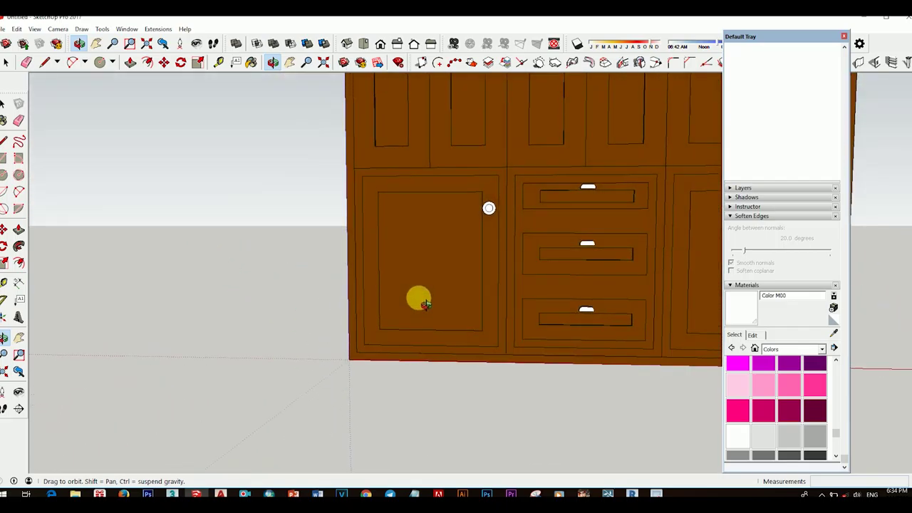
{"action": "scroll", "coordinate": [424, 303], "scroll_direction": "down", "scroll_amount": 2}
{"action": "scroll", "coordinate": [456, 305], "scroll_direction": "down", "scroll_amount": 2}
{"action": "scroll", "coordinate": [433, 319], "scroll_direction": "down", "scroll_amount": 2}
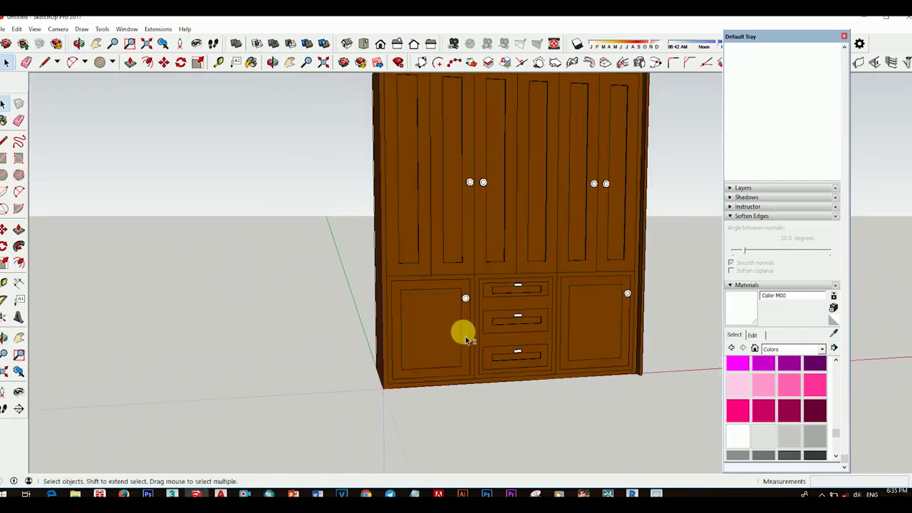
{"action": "scroll", "coordinate": [428, 313], "scroll_direction": "up", "scroll_amount": 2}
{"action": "scroll", "coordinate": [385, 292], "scroll_direction": "up", "scroll_amount": 2}
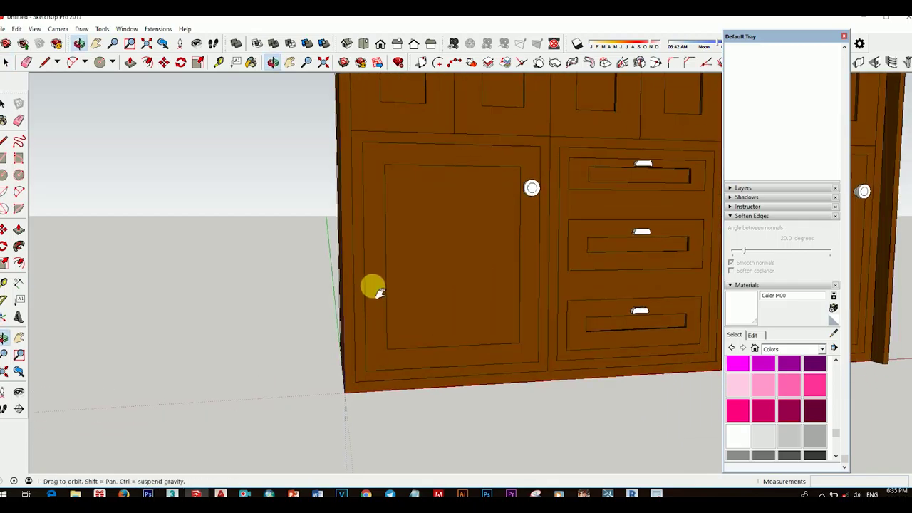
{"action": "scroll", "coordinate": [367, 299], "scroll_direction": "up", "scroll_amount": 2}
{"action": "mouse_move", "coordinate": [366, 308]}
{"action": "middle_mouse_down"}
{"action": "mouse_move", "coordinate": [351, 321]}
{"action": "mouse_move", "coordinate": [363, 321]}
{"action": "middle_mouse_up"}
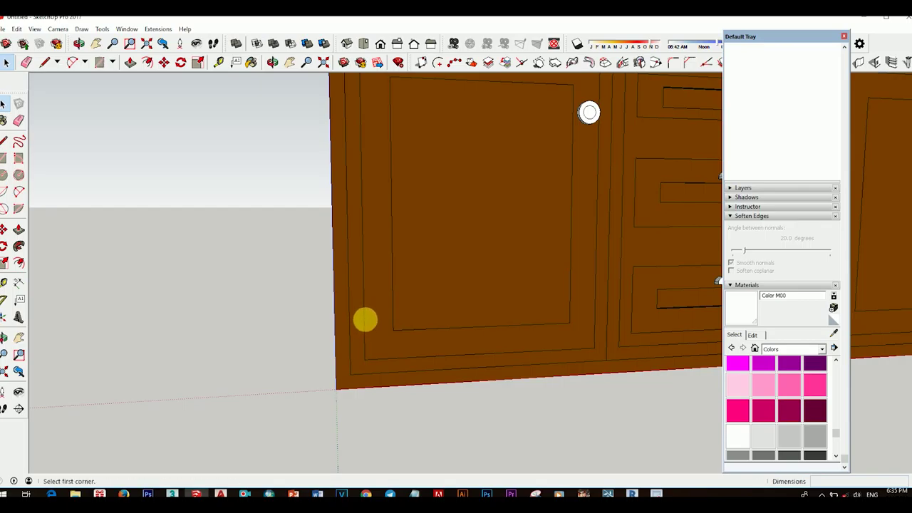
{"action": "scroll", "coordinate": [360, 299], "scroll_direction": "up", "scroll_amount": 2}
{"action": "key", "text": "r"}
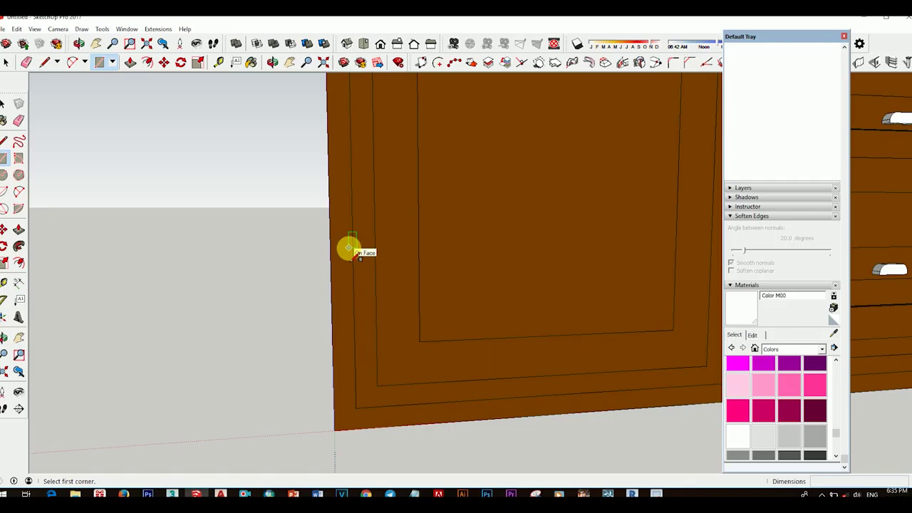
{"action": "scroll", "coordinate": [349, 249], "scroll_direction": "down", "scroll_amount": 3}
{"action": "mouse_move", "coordinate": [407, 309]}
{"action": "middle_mouse_down"}
{"action": "mouse_move", "coordinate": [178, 266]}
{"action": "mouse_move", "coordinate": [426, 336]}
{"action": "mouse_move", "coordinate": [552, 335]}
{"action": "mouse_move", "coordinate": [484, 264]}
{"action": "middle_mouse_up"}
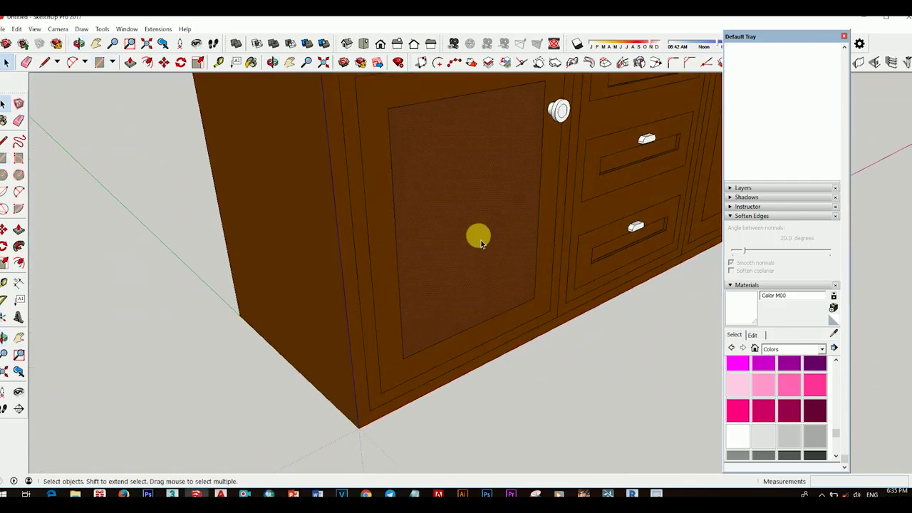
{"action": "key", "text": "p"}
{"action": "left_click", "coordinate": [476, 237]}
{"action": "left_click", "coordinate": [476, 237]}
{"action": "scroll", "coordinate": [512, 261], "scroll_direction": "down", "scroll_amount": 3}
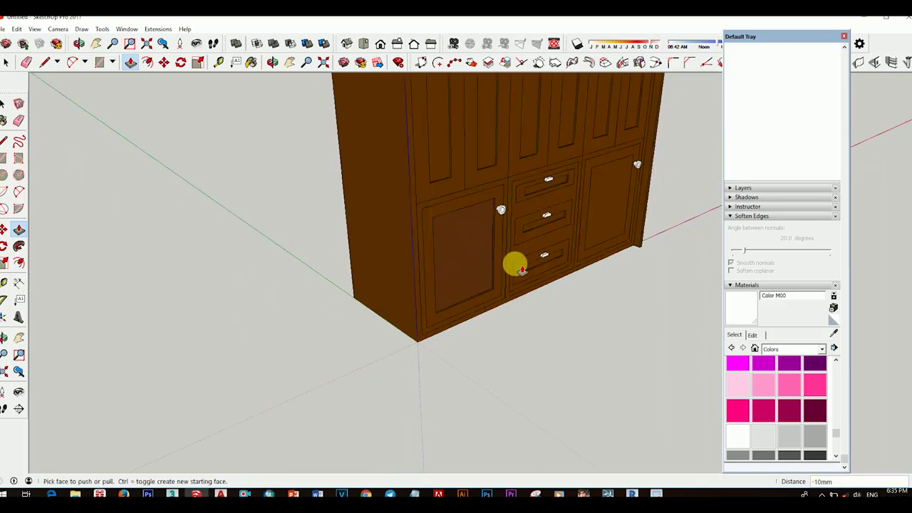
{"action": "mouse_move", "coordinate": [513, 261]}
{"action": "middle_mouse_down"}
{"action": "mouse_move", "coordinate": [520, 218]}
{"action": "mouse_move", "coordinate": [428, 238]}
{"action": "mouse_move", "coordinate": [450, 266]}
{"action": "mouse_move", "coordinate": [375, 236]}
{"action": "mouse_move", "coordinate": [371, 273]}
{"action": "middle_mouse_up"}
{"action": "scroll", "coordinate": [374, 236], "scroll_direction": "up", "scroll_amount": 2}
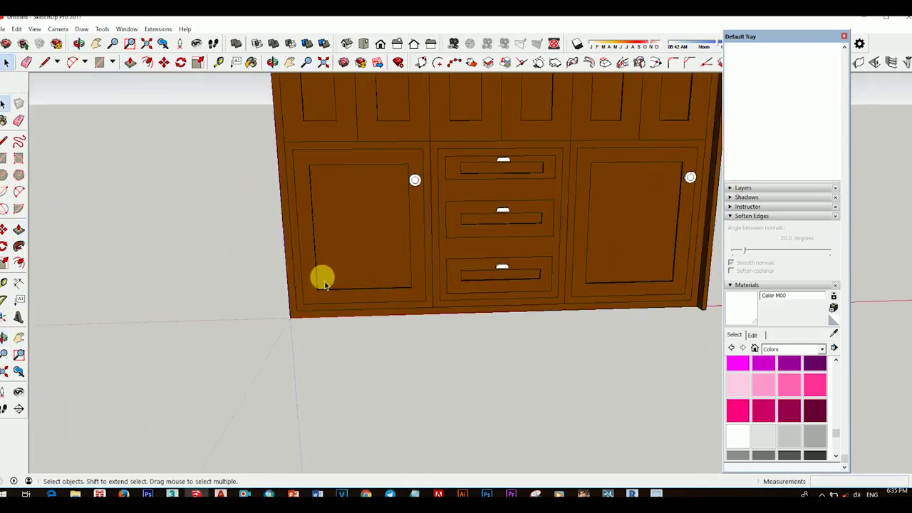
{"action": "scroll", "coordinate": [324, 283], "scroll_direction": "up", "scroll_amount": 2}
{"action": "mouse_move", "coordinate": [305, 275]}
{"action": "middle_mouse_down"}
{"action": "mouse_move", "coordinate": [350, 279]}
{"action": "mouse_move", "coordinate": [387, 263]}
{"action": "middle_mouse_up"}
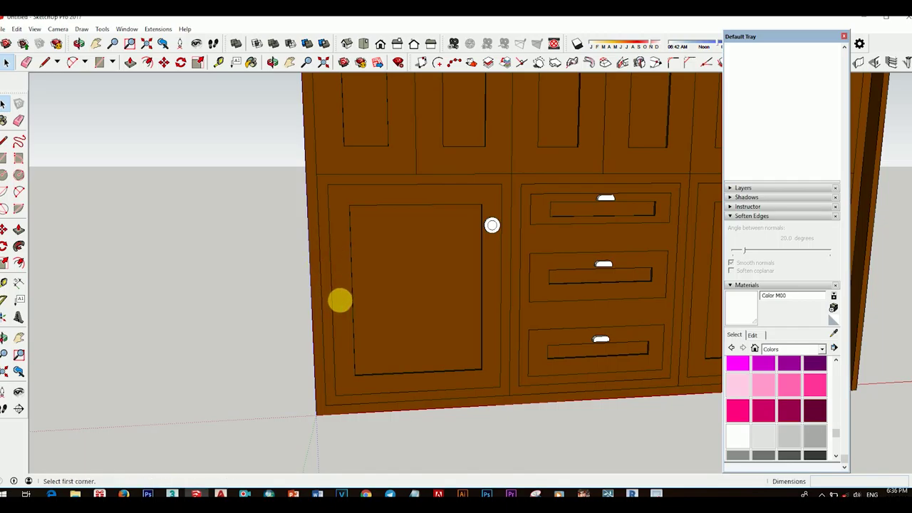
- Draw a thin hinge rectangle on the lower-left door's left edge
{"action": "scroll", "coordinate": [328, 374], "scroll_direction": "up", "scroll_amount": 3}
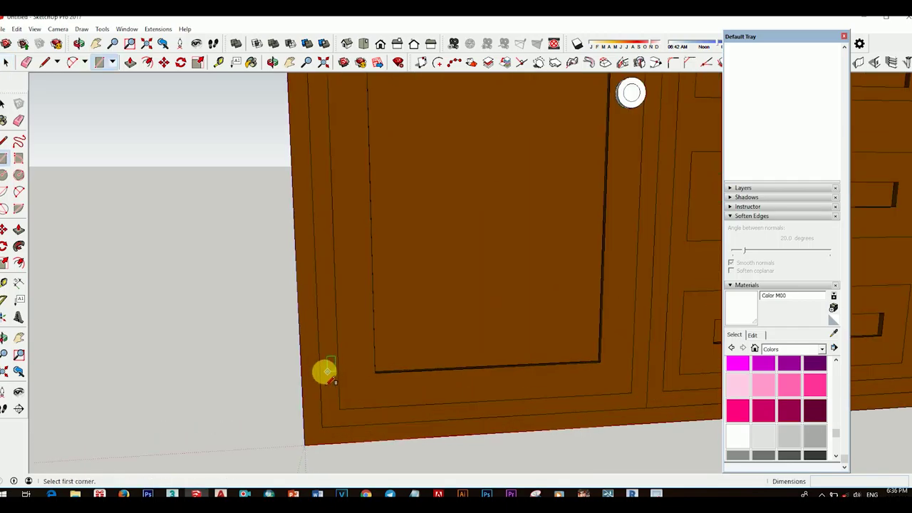
{"action": "left_click", "coordinate": [312, 327]}
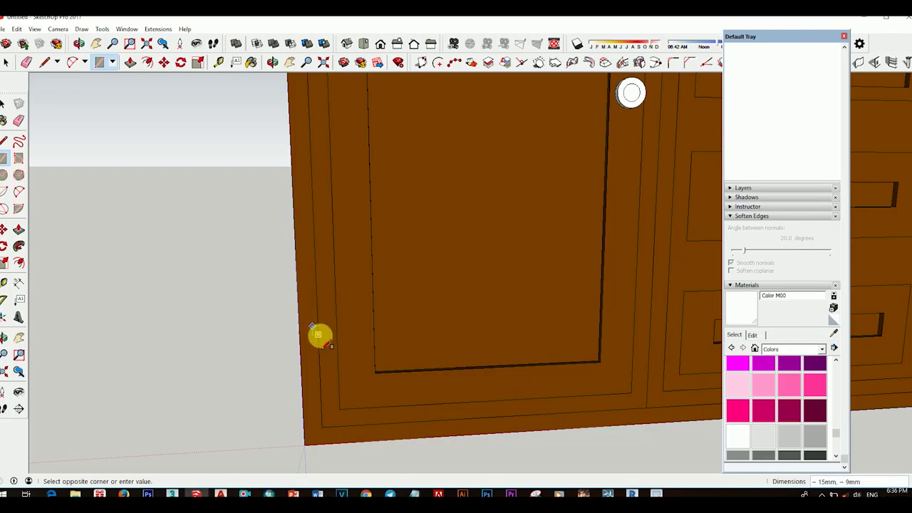
{"action": "left_click", "coordinate": [324, 387]}
{"action": "key", "text": "space"}
{"action": "scroll", "coordinate": [321, 382], "scroll_direction": "up", "scroll_amount": 2}
{"action": "scroll", "coordinate": [308, 263], "scroll_direction": "up", "scroll_amount": 2}
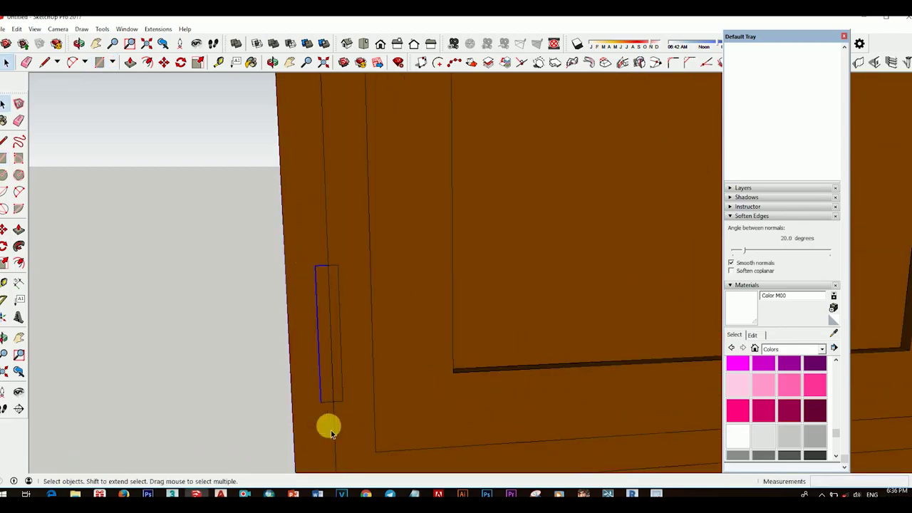
{"action": "scroll", "coordinate": [329, 431], "scroll_direction": "up", "scroll_amount": 2}
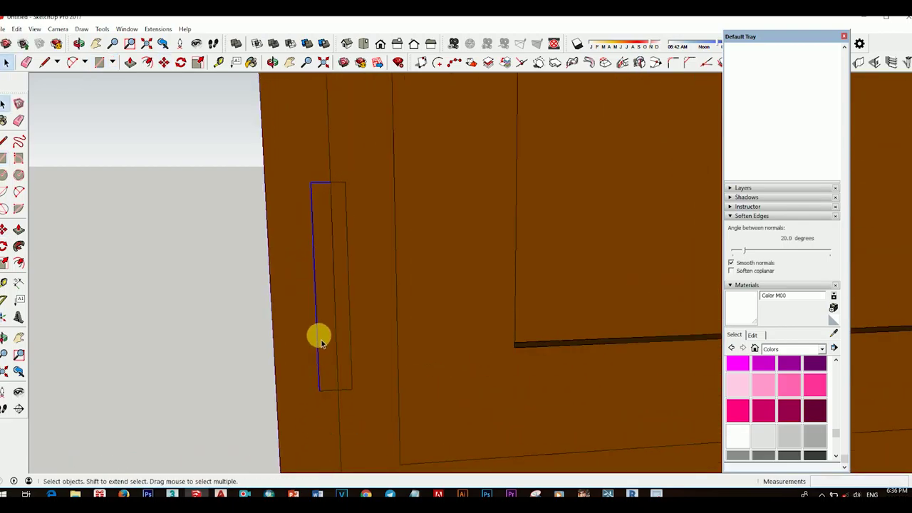
- Narrow the strip by moving its left and right edges with Move
{"action": "key", "text": "m"}
{"action": "left_click_drag", "start_coordinate": [311, 434], "coordinate": [364, 430]}
{"action": "key", "text": "space"}
{"action": "left_click", "coordinate": [350, 340]}
{"action": "key", "text": "m"}
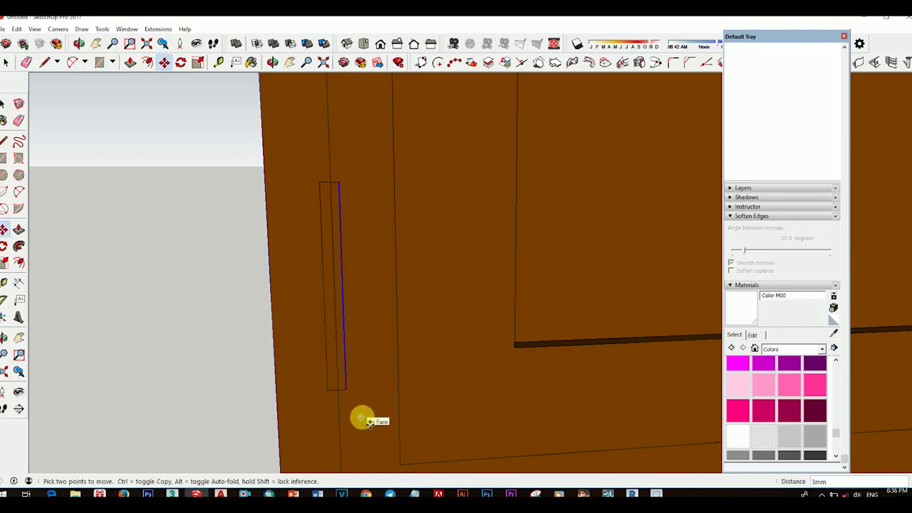
{"action": "middle_click_drag", "start_coordinate": [361, 419], "coordinate": [421, 399]}
{"action": "scroll", "coordinate": [353, 419], "scroll_direction": "up", "scroll_amount": 4}
{"action": "key", "text": "space"}
{"action": "scroll", "coordinate": [349, 356], "scroll_direction": "down", "scroll_amount": 5}
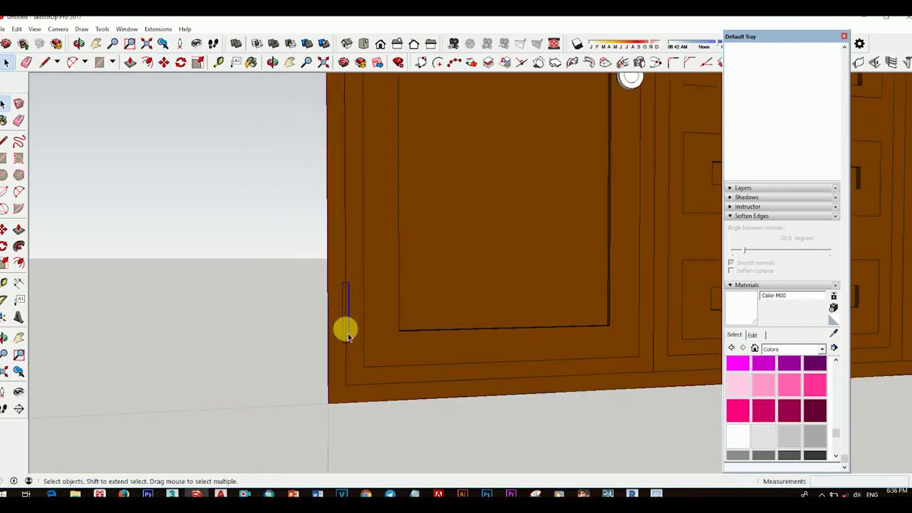
{"action": "scroll", "coordinate": [349, 322], "scroll_direction": "up", "scroll_amount": 5}
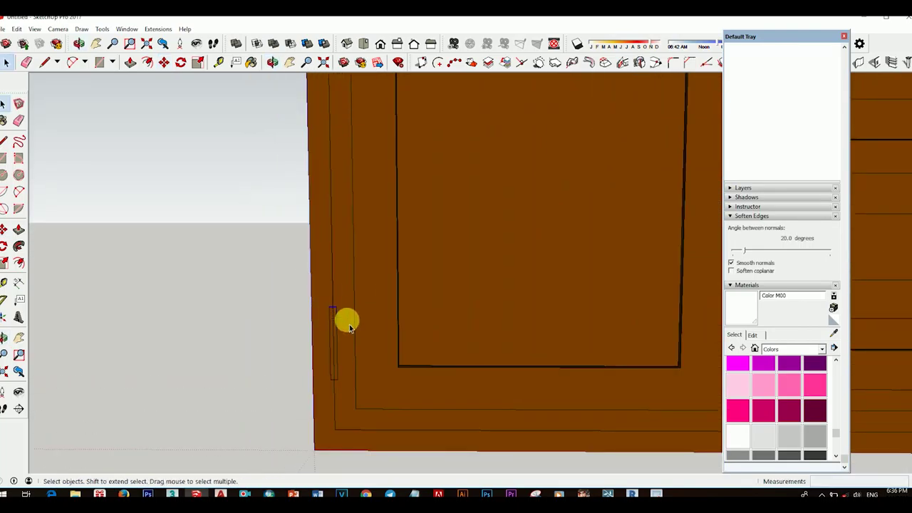
- Move the thin strip down along the door edge
{"action": "key", "text": "m"}
{"action": "left_click_drag", "start_coordinate": [349, 328], "coordinate": [354, 347]}
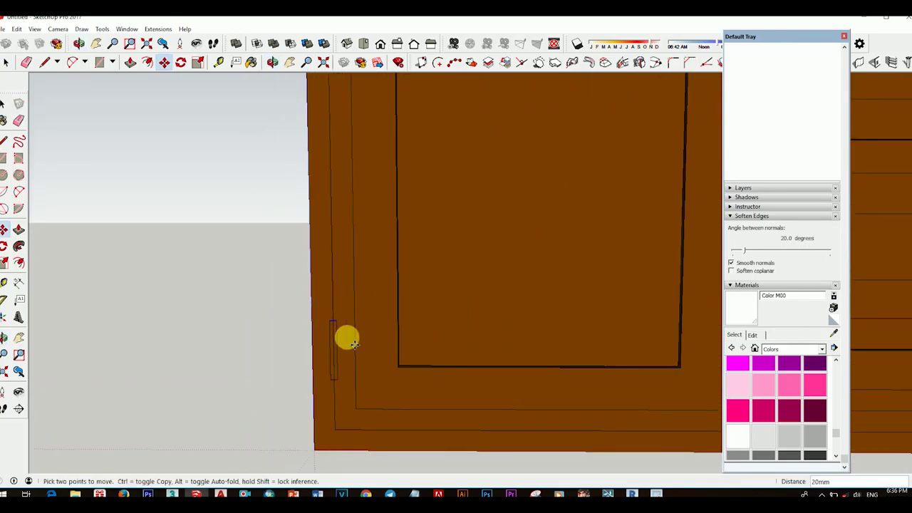
{"action": "left_click", "coordinate": [354, 344]}
{"action": "scroll", "coordinate": [338, 350], "scroll_direction": "down", "scroll_amount": 3}
{"action": "scroll", "coordinate": [378, 350], "scroll_direction": "up", "scroll_amount": 3}
- Draw a line across the strip's end to split off the hinge face
{"action": "key", "text": "l"}
{"action": "left_click", "coordinate": [361, 296]}
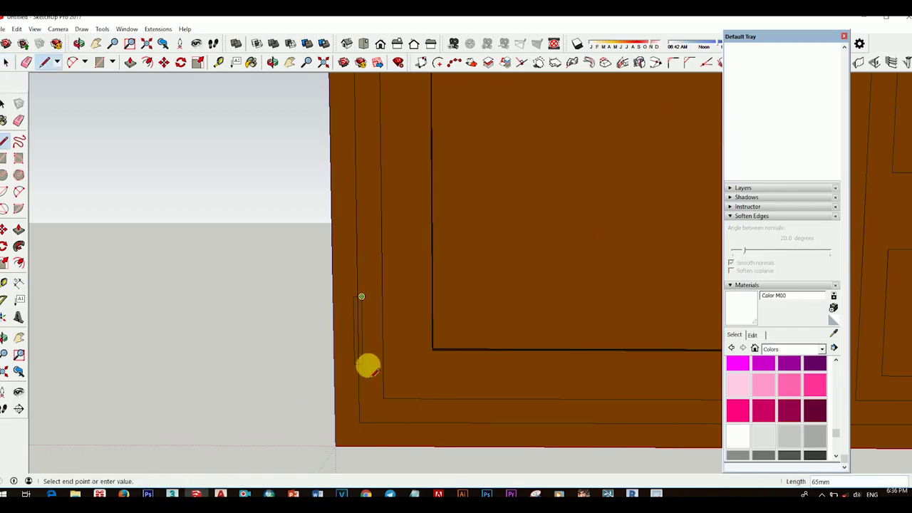
{"action": "left_click", "coordinate": [362, 365]}
{"action": "key", "text": "space"}
{"action": "scroll", "coordinate": [345, 330], "scroll_direction": "up", "scroll_amount": 2}
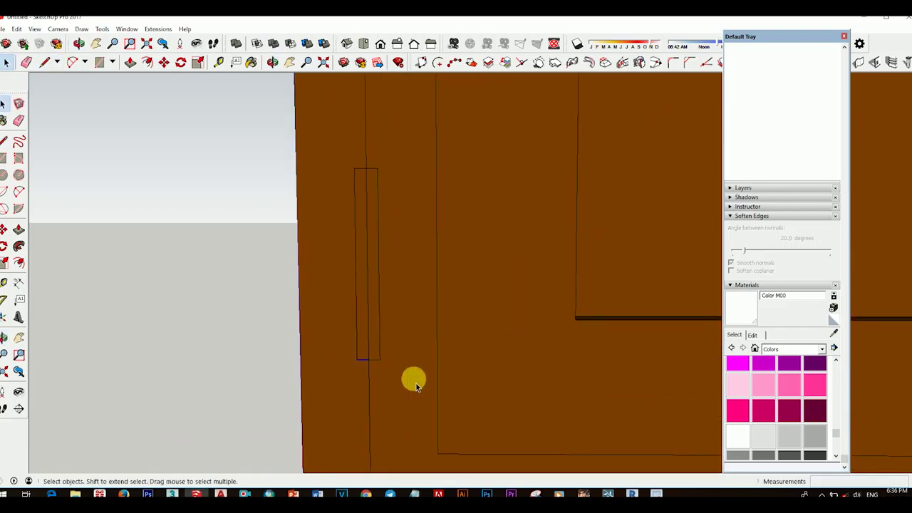
{"action": "scroll", "coordinate": [400, 377], "scroll_direction": "down", "scroll_amount": 2}
{"action": "scroll", "coordinate": [399, 363], "scroll_direction": "down", "scroll_amount": 2}
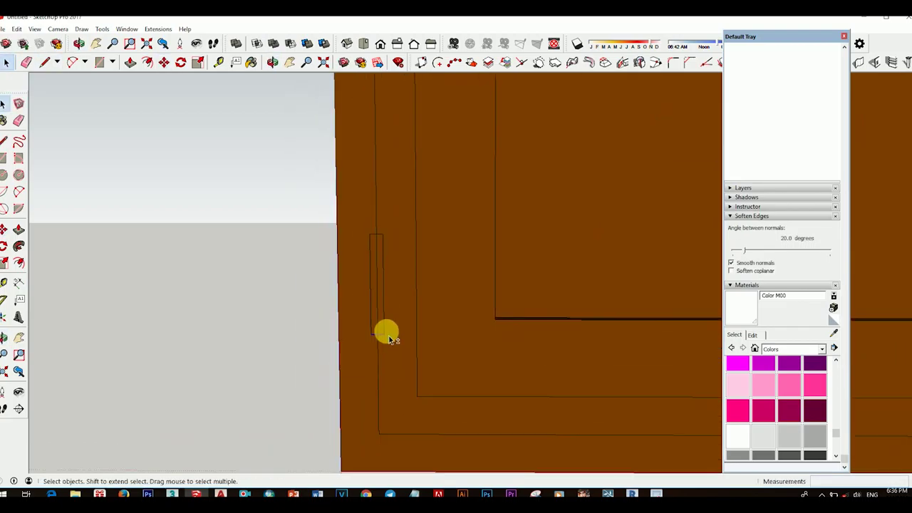
{"action": "mouse_move", "coordinate": [387, 330]}
{"action": "middle_mouse_down"}
{"action": "mouse_move", "coordinate": [507, 372]}
{"action": "mouse_move", "coordinate": [376, 330]}
{"action": "middle_mouse_up"}
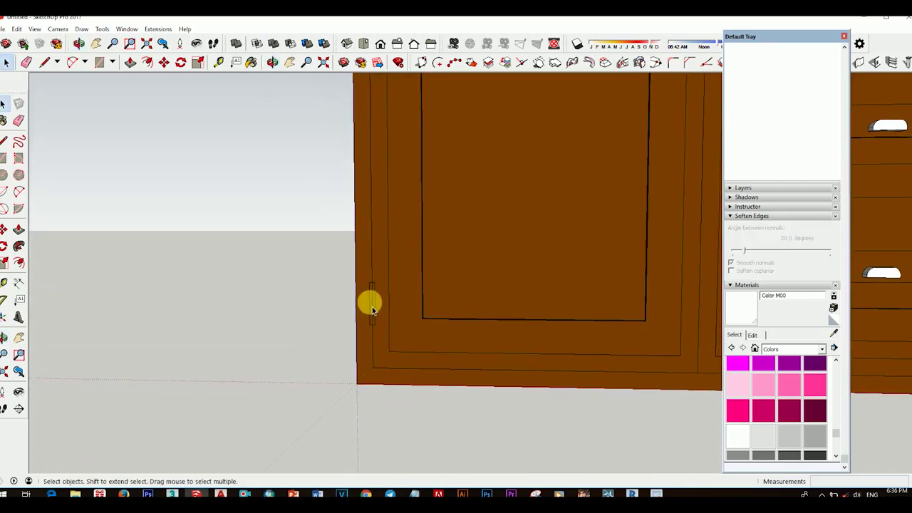
{"action": "scroll", "coordinate": [370, 320], "scroll_direction": "down", "scroll_amount": 2}
{"action": "scroll", "coordinate": [370, 340], "scroll_direction": "down", "scroll_amount": 2}
{"action": "scroll", "coordinate": [360, 348], "scroll_direction": "up", "scroll_amount": 5}
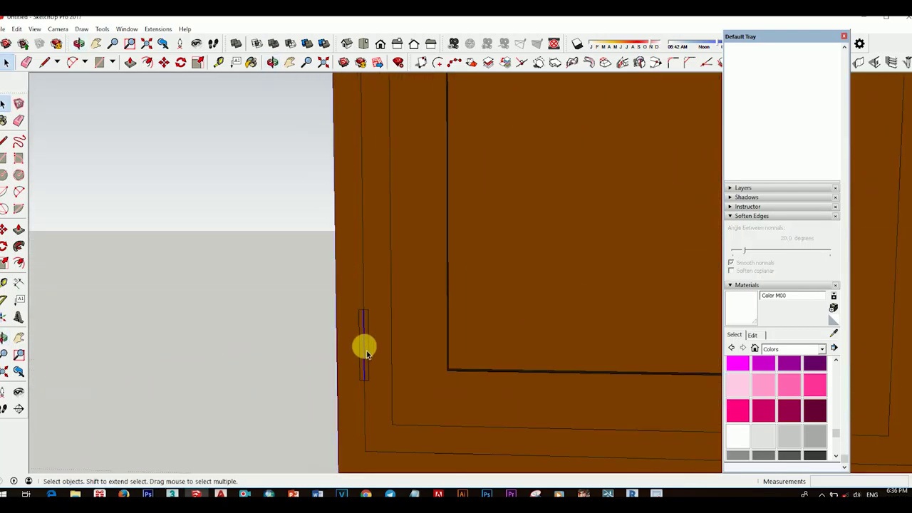
{"action": "middle_click_drag", "start_coordinate": [366, 350], "coordinate": [367, 358]}
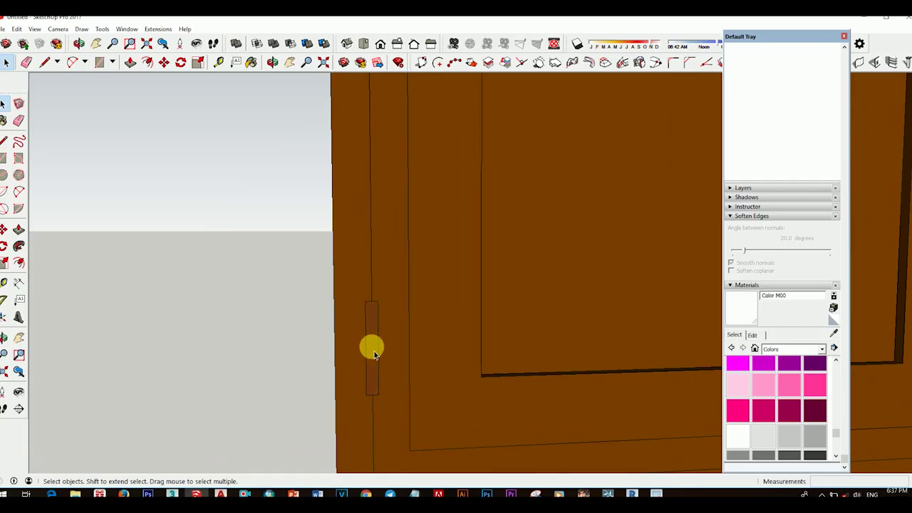
- Push/Pull the strip outward into a raised hinge
{"action": "key", "text": "p"}
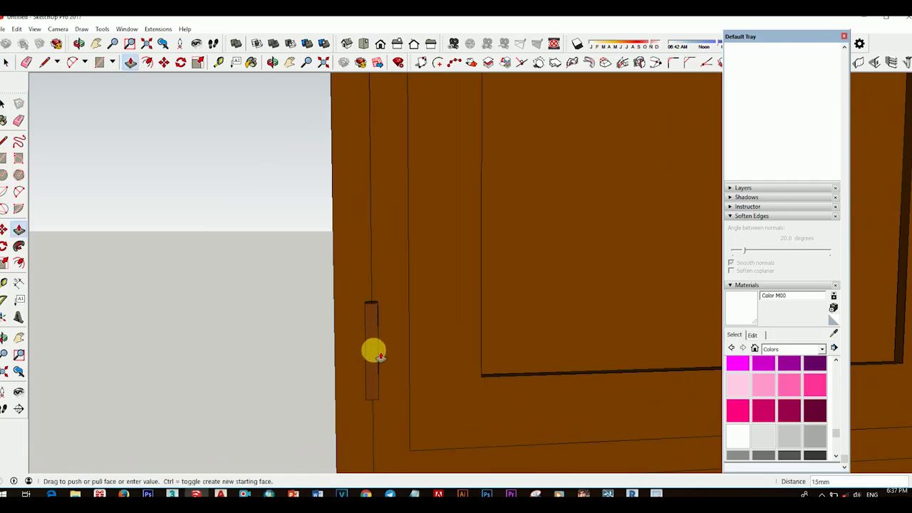
{"action": "middle_click_drag", "start_coordinate": [379, 356], "coordinate": [535, 382]}
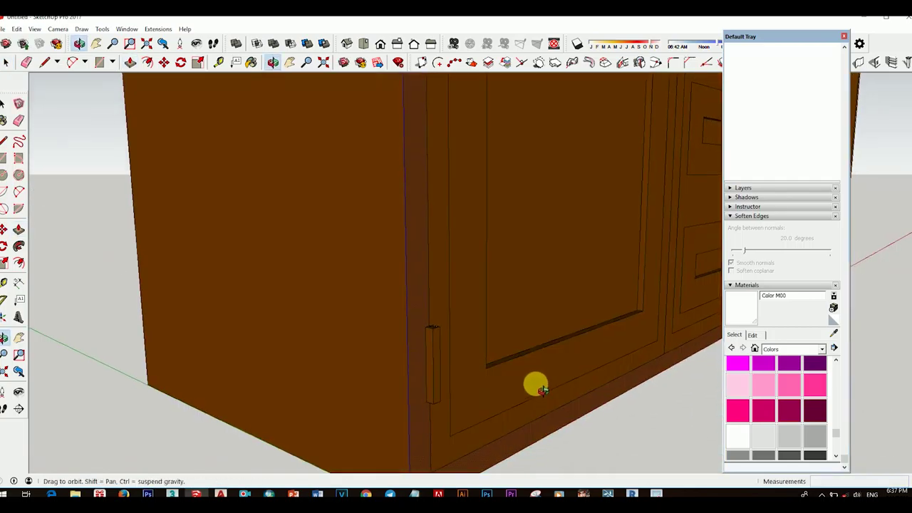
{"action": "scroll", "coordinate": [432, 366], "scroll_direction": "up", "scroll_amount": 3}
{"action": "left_click", "coordinate": [431, 366]}
{"action": "scroll", "coordinate": [429, 368], "scroll_direction": "down", "scroll_amount": 3}
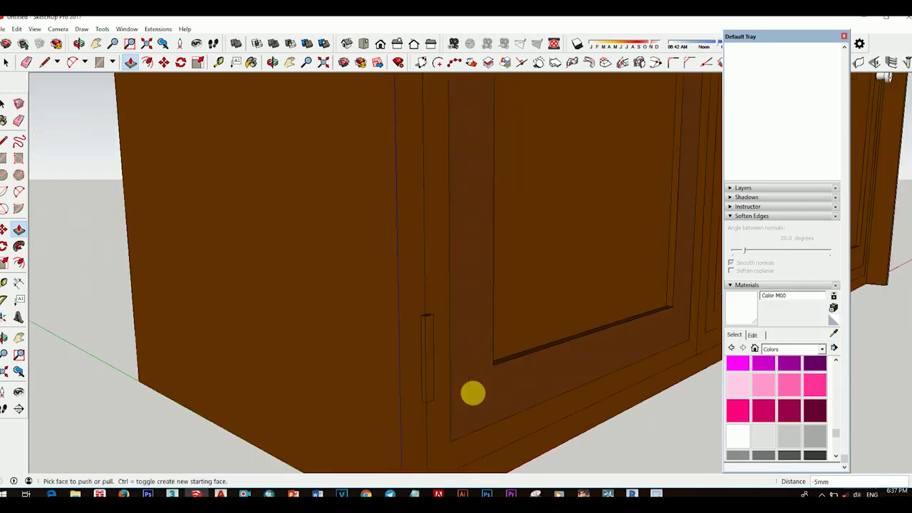
{"action": "middle_click_drag", "start_coordinate": [472, 392], "coordinate": [309, 332]}
{"action": "key", "text": "space"}
{"action": "scroll", "coordinate": [369, 295], "scroll_direction": "up", "scroll_amount": 3}
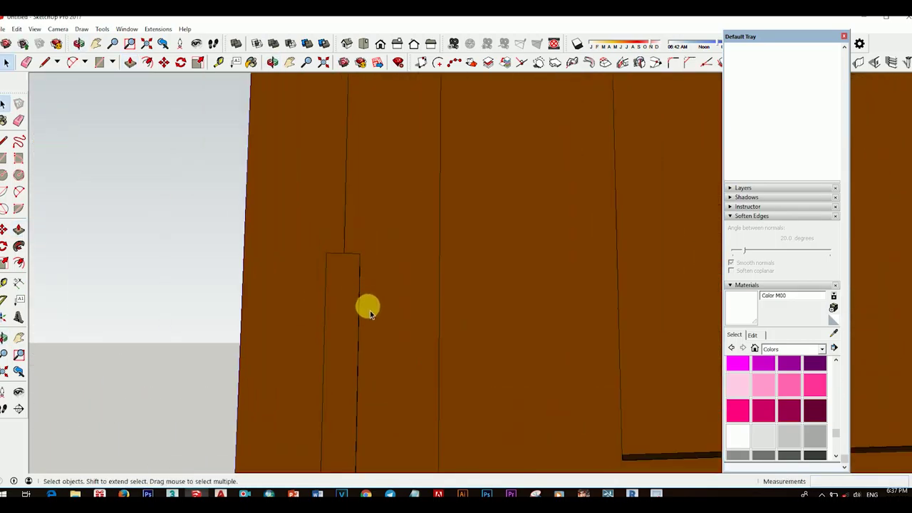
- Round the hinge's top end with a 2-Point Arc
{"action": "key", "text": "a"}
{"action": "left_click", "coordinate": [326, 264]}
{"action": "left_click", "coordinate": [359, 265]}
{"action": "scroll", "coordinate": [346, 259], "scroll_direction": "up", "scroll_amount": 3}
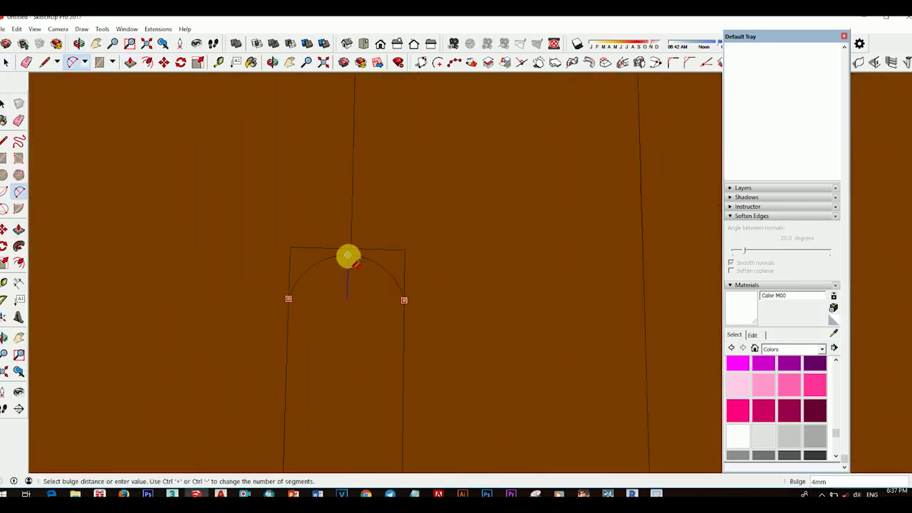
{"action": "left_click", "coordinate": [350, 249]}
{"action": "middle_click_drag", "start_coordinate": [349, 249], "coordinate": [364, 308]}
{"action": "key", "text": "space"}
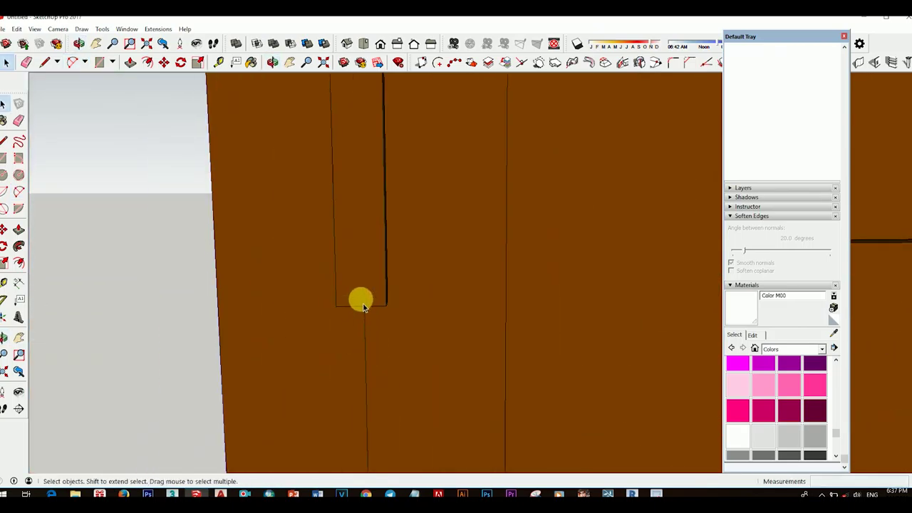
- Round the hinge's bottom end with another 2-Point Arc
{"action": "key", "text": "a"}
{"action": "left_click", "coordinate": [335, 283]}
{"action": "left_click", "coordinate": [384, 283]}
{"action": "left_click", "coordinate": [360, 306]}
{"action": "key", "text": "space"}
{"action": "mouse_move", "coordinate": [361, 305]}
{"action": "middle_mouse_down"}
{"action": "mouse_move", "coordinate": [329, 317]}
{"action": "mouse_move", "coordinate": [363, 315]}
{"action": "mouse_move", "coordinate": [404, 281]}
{"action": "mouse_move", "coordinate": [411, 223]}
{"action": "middle_mouse_up"}
- Push in the leftover corners outside the arcs and erase stray edges
{"action": "key", "text": "p"}
{"action": "left_click", "coordinate": [403, 280]}
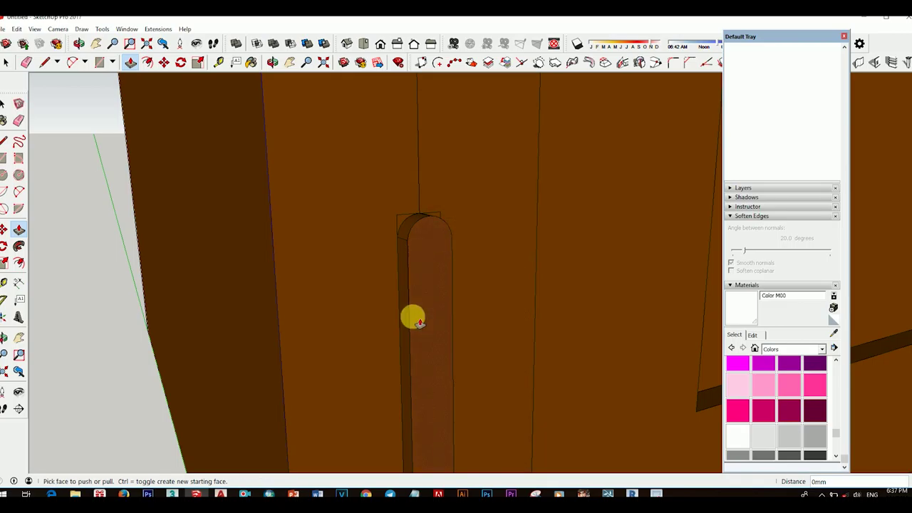
{"action": "mouse_move", "coordinate": [462, 318]}
{"action": "middle_mouse_down"}
{"action": "mouse_move", "coordinate": [403, 242]}
{"action": "mouse_move", "coordinate": [425, 249]}
{"action": "mouse_move", "coordinate": [309, 279]}
{"action": "mouse_move", "coordinate": [415, 220]}
{"action": "mouse_move", "coordinate": [435, 235]}
{"action": "mouse_move", "coordinate": [423, 230]}
{"action": "mouse_move", "coordinate": [440, 342]}
{"action": "mouse_move", "coordinate": [453, 351]}
{"action": "mouse_move", "coordinate": [446, 352]}
{"action": "mouse_move", "coordinate": [546, 344]}
{"action": "mouse_move", "coordinate": [407, 346]}
{"action": "mouse_move", "coordinate": [381, 305]}
{"action": "mouse_move", "coordinate": [366, 366]}
{"action": "mouse_move", "coordinate": [494, 389]}
{"action": "middle_mouse_up"}
{"action": "key", "text": "e"}
{"action": "key", "text": "space"}
{"action": "scroll", "coordinate": [382, 302], "scroll_direction": "down", "scroll_amount": 5}
{"action": "scroll", "coordinate": [322, 265], "scroll_direction": "up", "scroll_amount": 5}
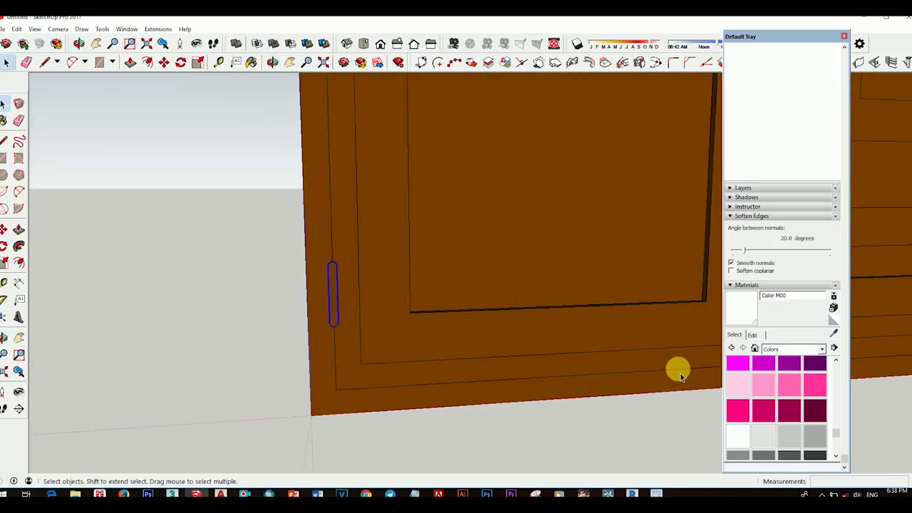
- Pick up the hinge with Move, holding Ctrl to make a copy
{"action": "scroll", "coordinate": [332, 301], "scroll_direction": "down", "scroll_amount": 4}
{"action": "mouse_move", "coordinate": [458, 391]}
{"action": "middle_mouse_down"}
{"action": "mouse_move", "coordinate": [527, 378]}
{"action": "mouse_move", "coordinate": [492, 369]}
{"action": "middle_mouse_up"}
{"action": "scroll", "coordinate": [337, 295], "scroll_direction": "up", "scroll_amount": 3}
{"action": "scroll", "coordinate": [345, 342], "scroll_direction": "up", "scroll_amount": 2}
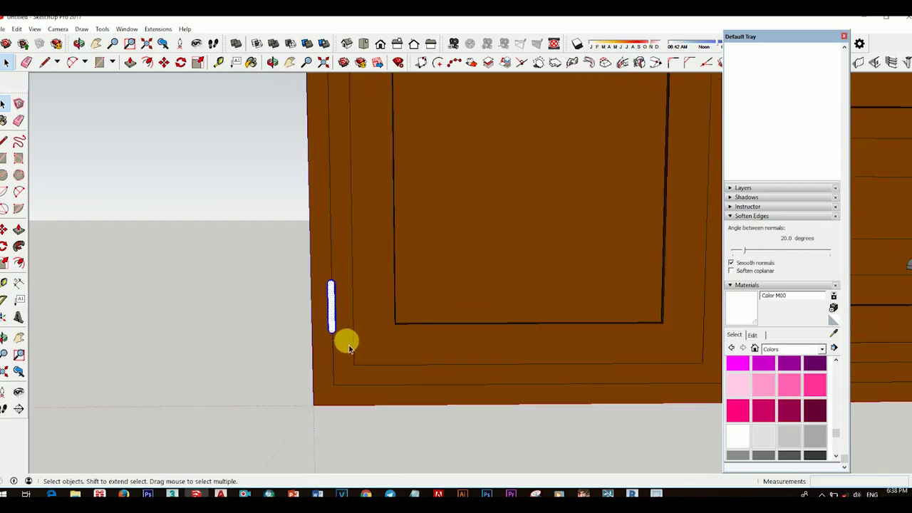
{"action": "key", "text": "m"}
{"action": "left_click", "coordinate": [340, 332]}
{"action": "key", "text": "ctrl"}
- Place the hinge copy higher up the cabinet's left door edge
{"action": "middle_click_drag", "start_coordinate": [332, 309], "coordinate": [325, 291]}
{"action": "scroll", "coordinate": [324, 246], "scroll_direction": "up", "scroll_amount": 2}
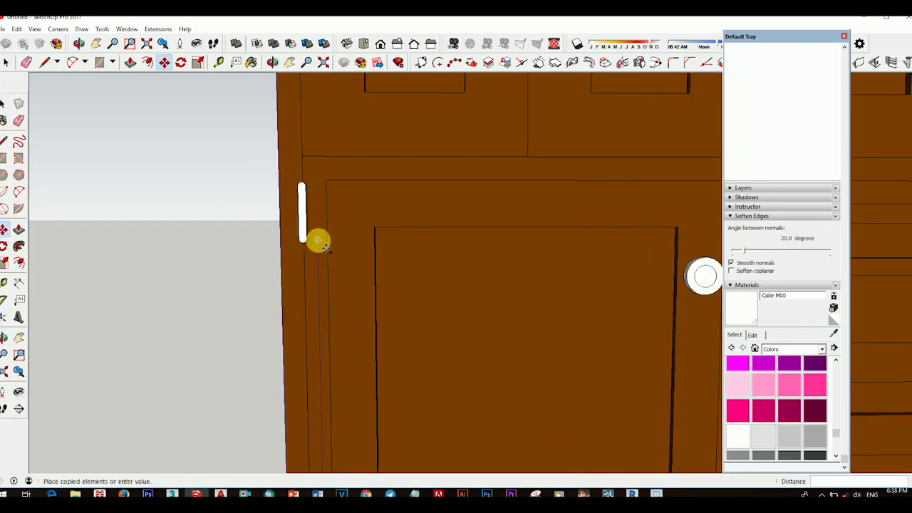
{"action": "scroll", "coordinate": [324, 247], "scroll_direction": "up", "scroll_amount": 1}
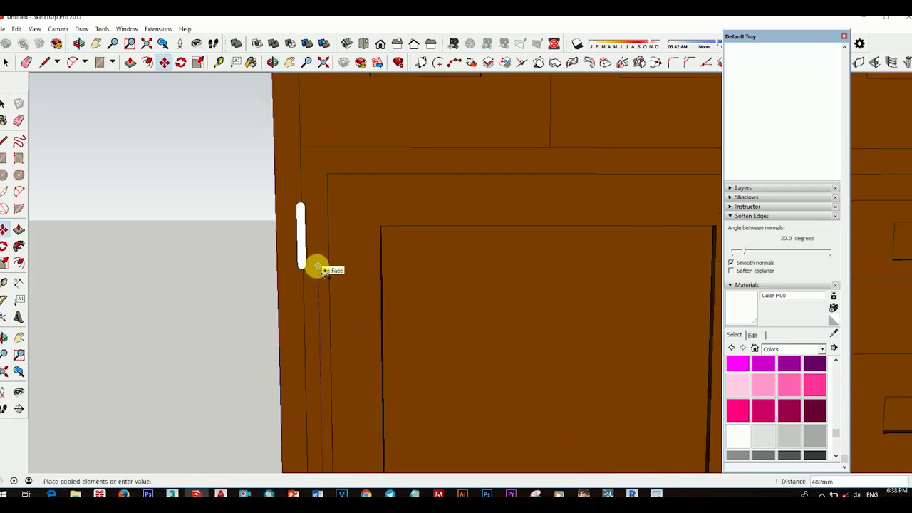
{"action": "scroll", "coordinate": [317, 266], "scroll_direction": "down", "scroll_amount": 3}
{"action": "scroll", "coordinate": [322, 261], "scroll_direction": "up", "scroll_amount": 2}
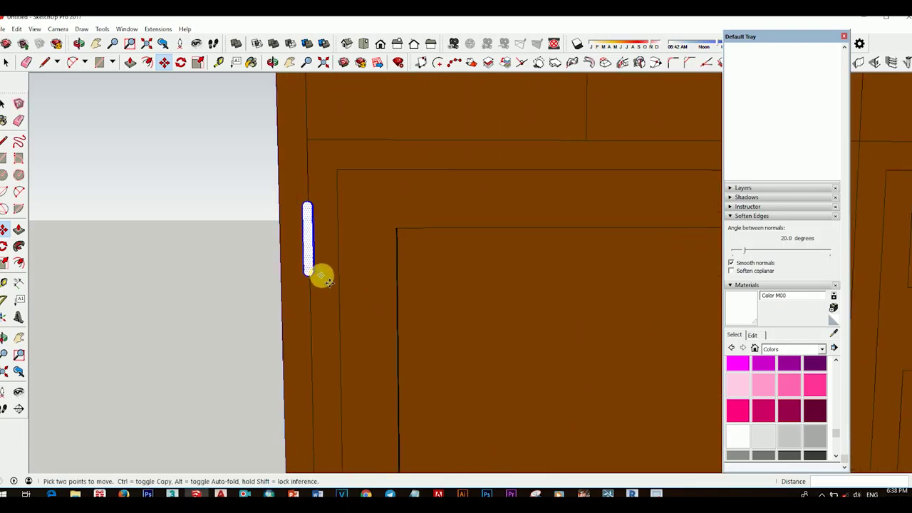
{"action": "scroll", "coordinate": [321, 275], "scroll_direction": "down", "scroll_amount": 2}
{"action": "scroll", "coordinate": [342, 224], "scroll_direction": "down", "scroll_amount": 3}
{"action": "middle_click_drag", "start_coordinate": [345, 313], "coordinate": [320, 197]}
{"action": "scroll", "coordinate": [320, 197], "scroll_direction": "up", "scroll_amount": 2}
{"action": "scroll", "coordinate": [309, 193], "scroll_direction": "up", "scroll_amount": 2}
{"action": "scroll", "coordinate": [312, 299], "scroll_direction": "down", "scroll_amount": 2}
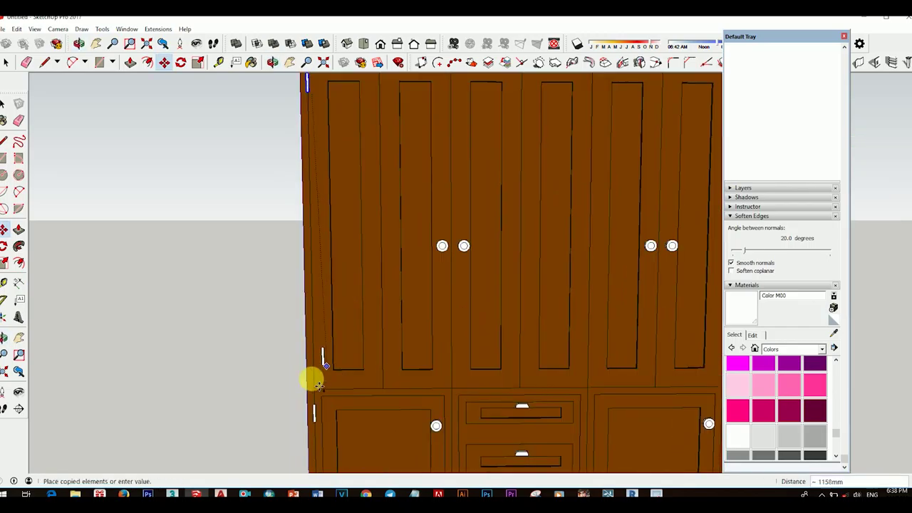
{"action": "scroll", "coordinate": [320, 378], "scroll_direction": "up", "scroll_amount": 2}
{"action": "left_click", "coordinate": [324, 381]}
{"action": "scroll", "coordinate": [328, 356], "scroll_direction": "down", "scroll_amount": 3}
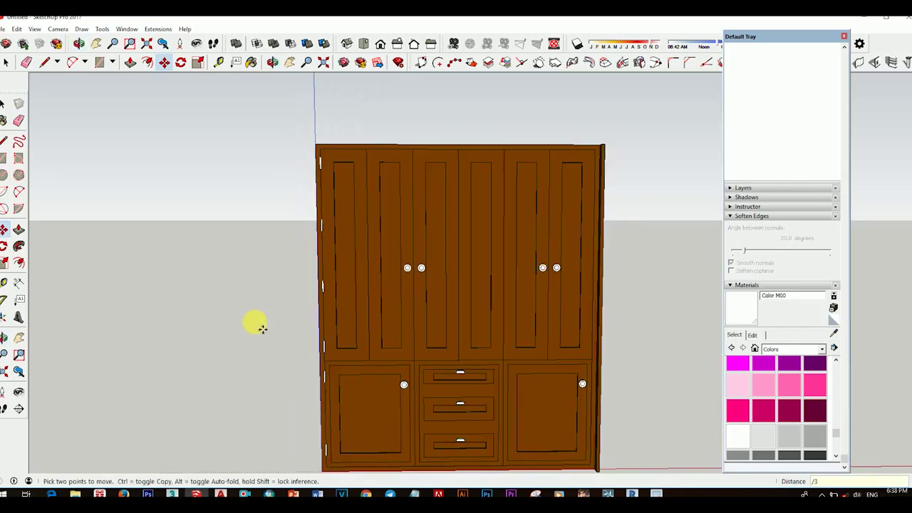
- Select the hinges along the left edge and start a Ctrl-copy with Move
{"action": "key", "text": "space"}
{"action": "scroll", "coordinate": [320, 149], "scroll_direction": "up", "scroll_amount": 2}
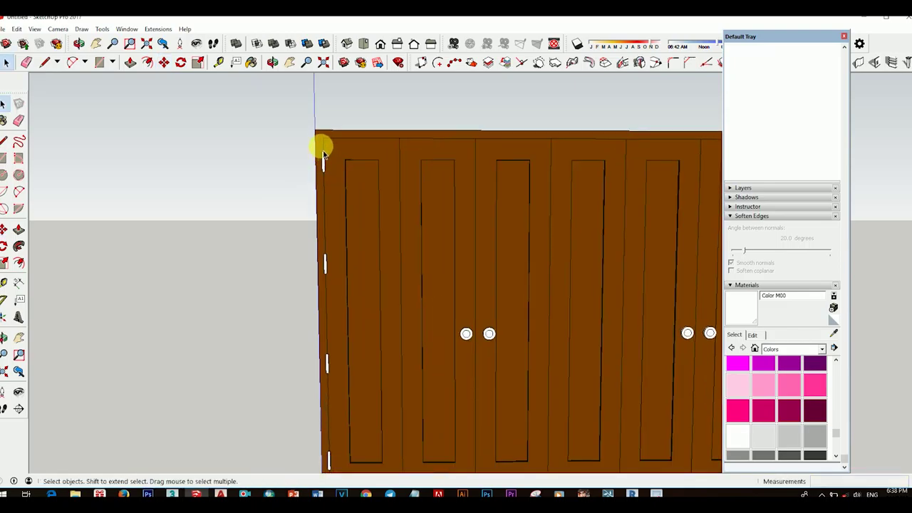
{"action": "scroll", "coordinate": [321, 151], "scroll_direction": "down", "scroll_amount": 2}
{"action": "left_click_drag", "start_coordinate": [302, 145], "coordinate": [341, 428]}
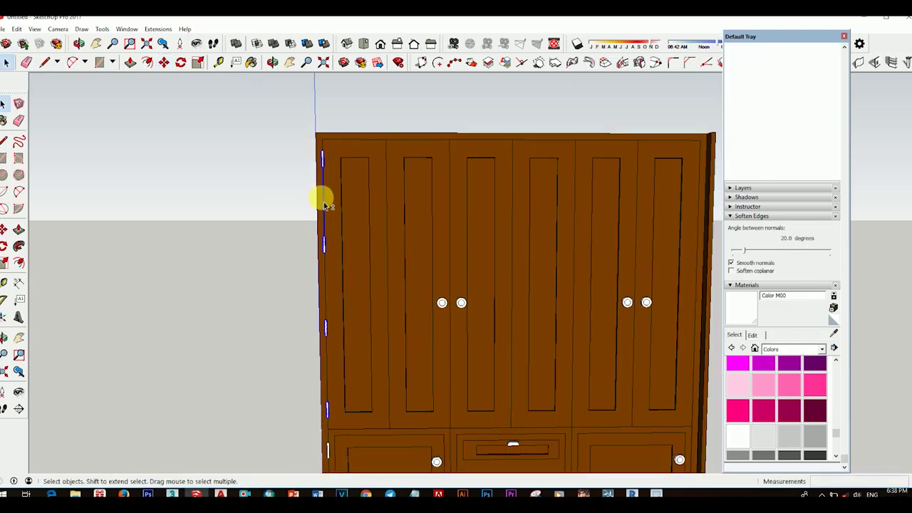
{"action": "scroll", "coordinate": [324, 178], "scroll_direction": "up", "scroll_amount": 2}
{"action": "key", "text": "m"}
{"action": "left_click", "coordinate": [317, 137]}
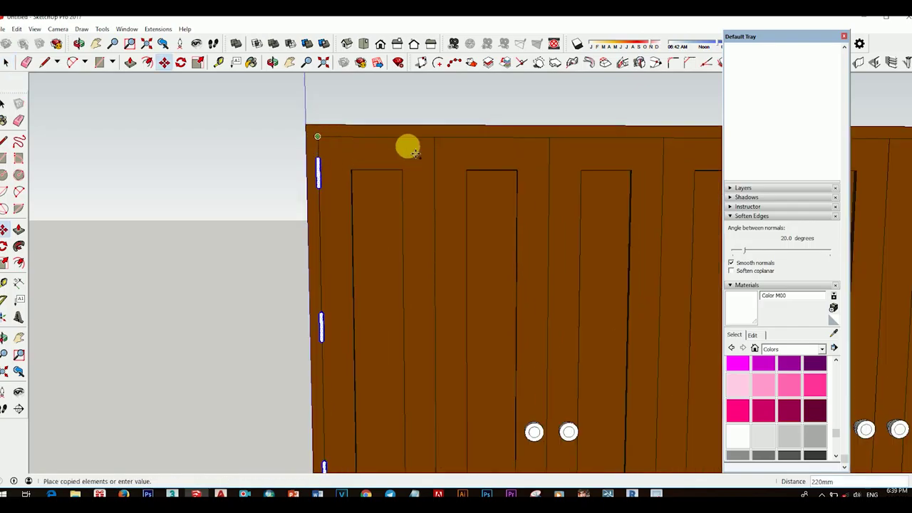
{"action": "key", "text": "ctrl"}
- Place the hinge copies on the right edge of the upper doors
{"action": "scroll", "coordinate": [396, 147], "scroll_direction": "up", "scroll_amount": 1}
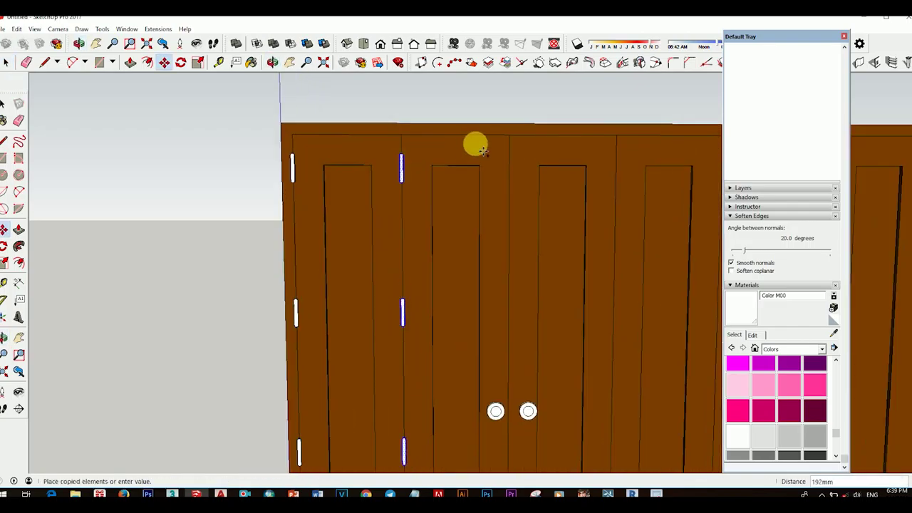
{"action": "scroll", "coordinate": [468, 143], "scroll_direction": "down", "scroll_amount": 1}
{"action": "scroll", "coordinate": [483, 143], "scroll_direction": "down", "scroll_amount": 2}
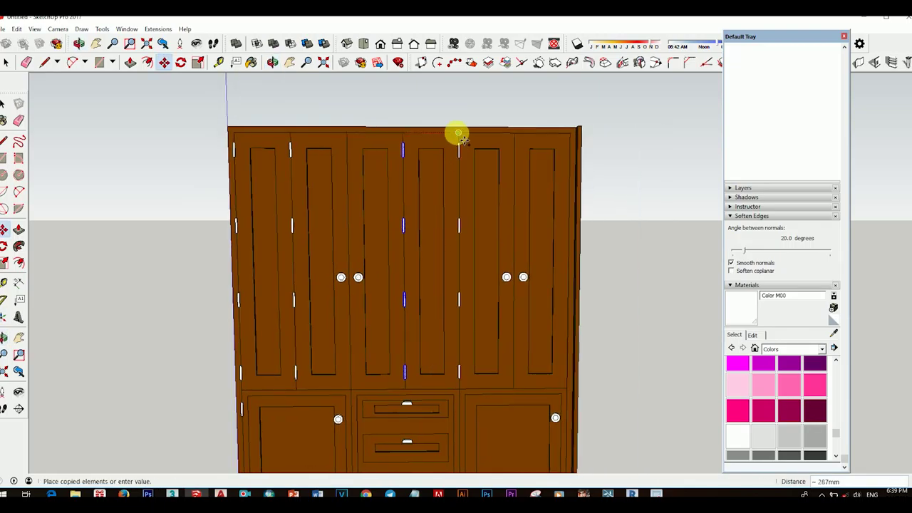
{"action": "left_click", "coordinate": [459, 133]}
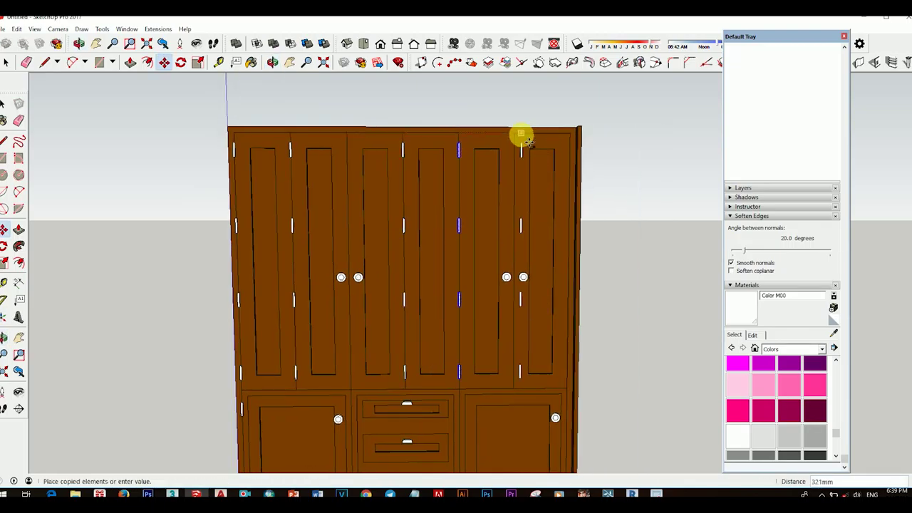
{"action": "left_click", "coordinate": [572, 138]}
{"action": "scroll", "coordinate": [555, 164], "scroll_direction": "down", "scroll_amount": 2}
{"action": "mouse_move", "coordinate": [537, 181]}
{"action": "middle_mouse_down"}
{"action": "mouse_move", "coordinate": [528, 278]}
{"action": "mouse_move", "coordinate": [570, 291]}
{"action": "mouse_move", "coordinate": [460, 240]}
{"action": "mouse_move", "coordinate": [542, 271]}
{"action": "mouse_move", "coordinate": [470, 127]}
{"action": "mouse_move", "coordinate": [452, 149]}
{"action": "mouse_move", "coordinate": [546, 234]}
{"action": "mouse_move", "coordinate": [442, 280]}
{"action": "mouse_move", "coordinate": [466, 265]}
{"action": "middle_mouse_up"}
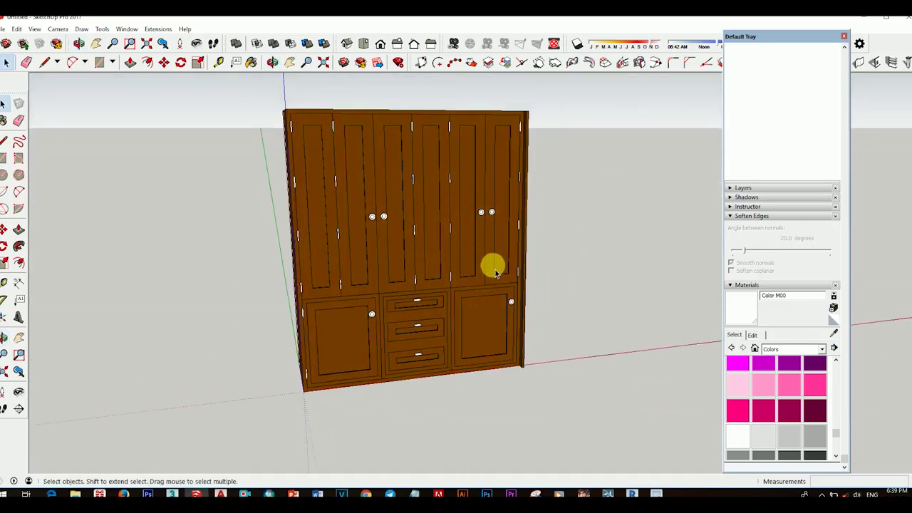
{"action": "mouse_move", "coordinate": [468, 351]}
{"action": "middle_mouse_down"}
{"action": "mouse_move", "coordinate": [387, 330]}
{"action": "mouse_move", "coordinate": [461, 135]}
{"action": "mouse_move", "coordinate": [409, 167]}
{"action": "mouse_move", "coordinate": [463, 227]}
{"action": "middle_mouse_up"}
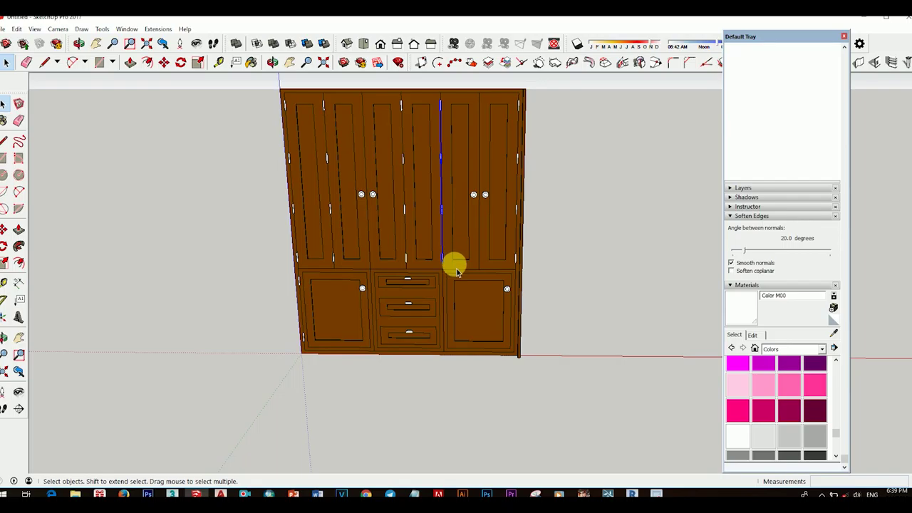
- Select part of the upper middle door and orbit in close to its seam
{"action": "scroll", "coordinate": [449, 268], "scroll_direction": "up", "scroll_amount": 3}
{"action": "scroll", "coordinate": [443, 264], "scroll_direction": "down", "scroll_amount": 1}
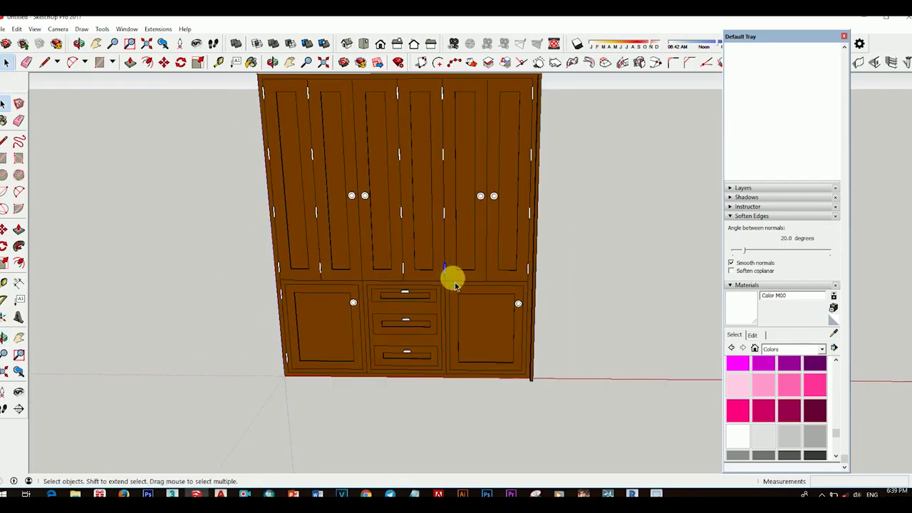
{"action": "left_click", "coordinate": [451, 219]}
{"action": "scroll", "coordinate": [446, 230], "scroll_direction": "up", "scroll_amount": 5}
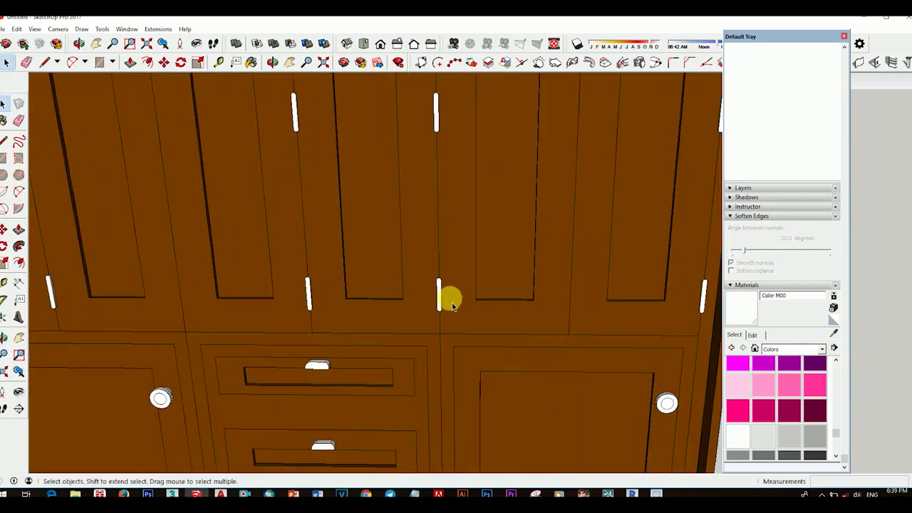
{"action": "mouse_move", "coordinate": [447, 299]}
{"action": "middle_mouse_down"}
{"action": "mouse_move", "coordinate": [476, 301]}
{"action": "mouse_move", "coordinate": [463, 311]}
{"action": "mouse_move", "coordinate": [478, 279]}
{"action": "mouse_move", "coordinate": [589, 313]}
{"action": "middle_mouse_up"}
{"action": "scroll", "coordinate": [475, 280], "scroll_direction": "down", "scroll_amount": 5}
{"action": "scroll", "coordinate": [491, 279], "scroll_direction": "up", "scroll_amount": 2}
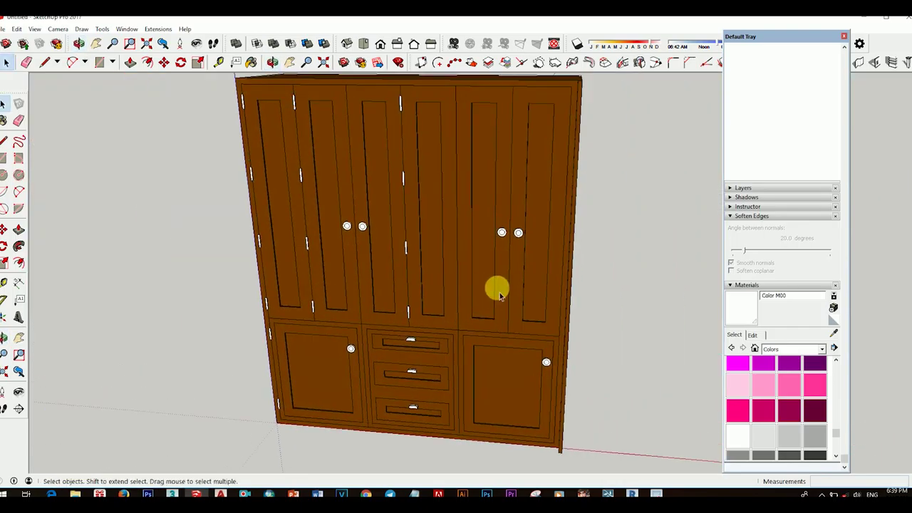
{"action": "scroll", "coordinate": [461, 262], "scroll_direction": "down", "scroll_amount": 2}
{"action": "middle_click_drag", "start_coordinate": [474, 295], "coordinate": [462, 362]}
{"action": "scroll", "coordinate": [459, 353], "scroll_direction": "up", "scroll_amount": 4}
- Copy the seam edge 20 mm to the side as a new vertical line
{"action": "key", "text": "m"}
{"action": "key", "text": "ctrl"}
{"action": "left_click", "coordinate": [455, 352]}
{"action": "key", "text": "Return"}
{"action": "key", "text": "space"}
{"action": "key", "text": "m"}
{"action": "left_click", "coordinate": [451, 346]}
{"action": "type", "text": "2"}
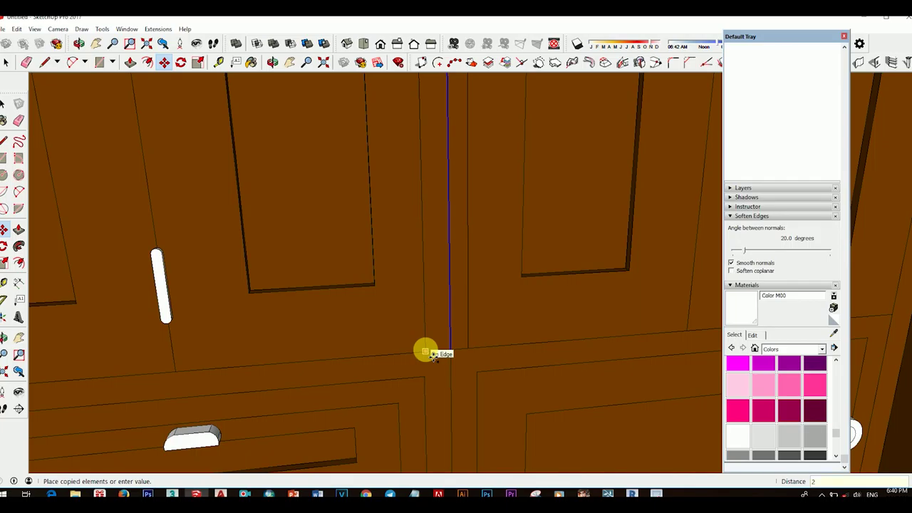
{"action": "key", "text": "Return"}
{"action": "key", "text": "space"}
- Zoom in and check the vertical seam edge between the middle doors
{"action": "scroll", "coordinate": [456, 346], "scroll_direction": "down", "scroll_amount": 5}
{"action": "scroll", "coordinate": [426, 309], "scroll_direction": "up", "scroll_amount": 2}
{"action": "scroll", "coordinate": [411, 306], "scroll_direction": "up", "scroll_amount": 2}
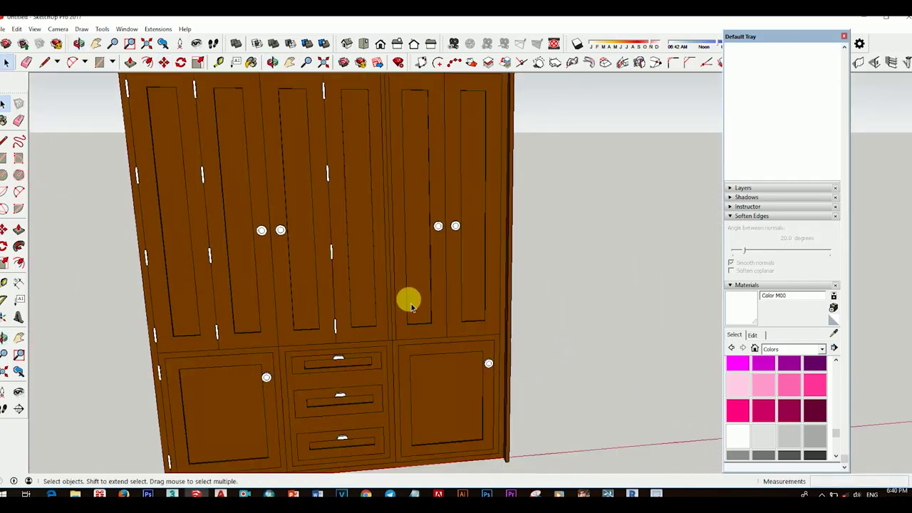
{"action": "scroll", "coordinate": [421, 315], "scroll_direction": "down", "scroll_amount": 2}
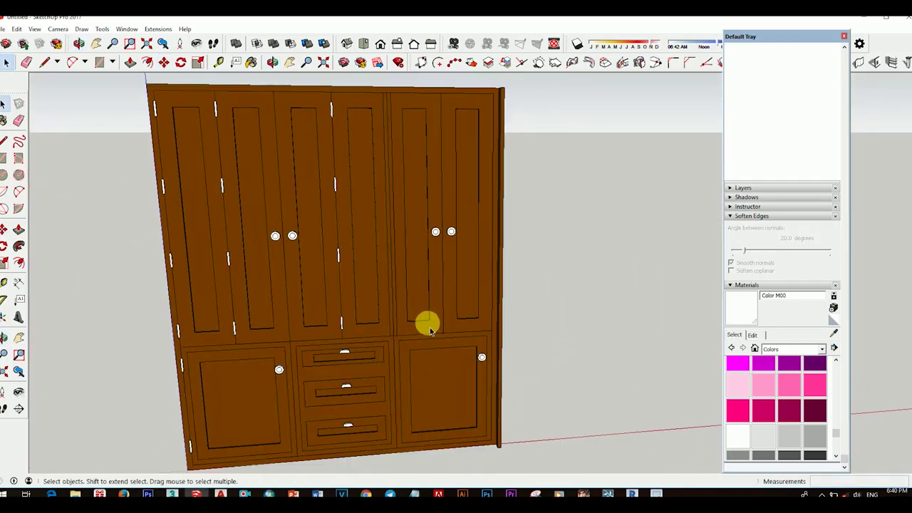
{"action": "scroll", "coordinate": [399, 357], "scroll_direction": "up", "scroll_amount": 2}
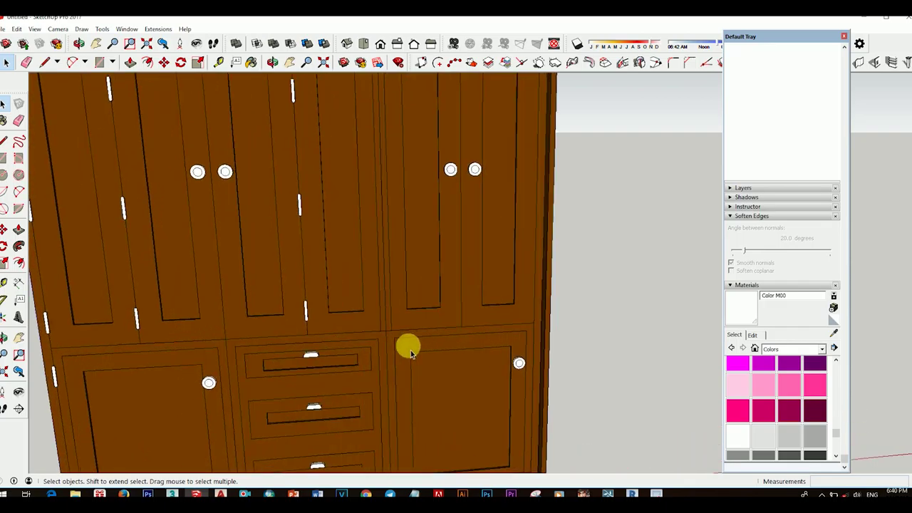
{"action": "left_click", "coordinate": [394, 315]}
{"action": "key", "text": "Escape"}
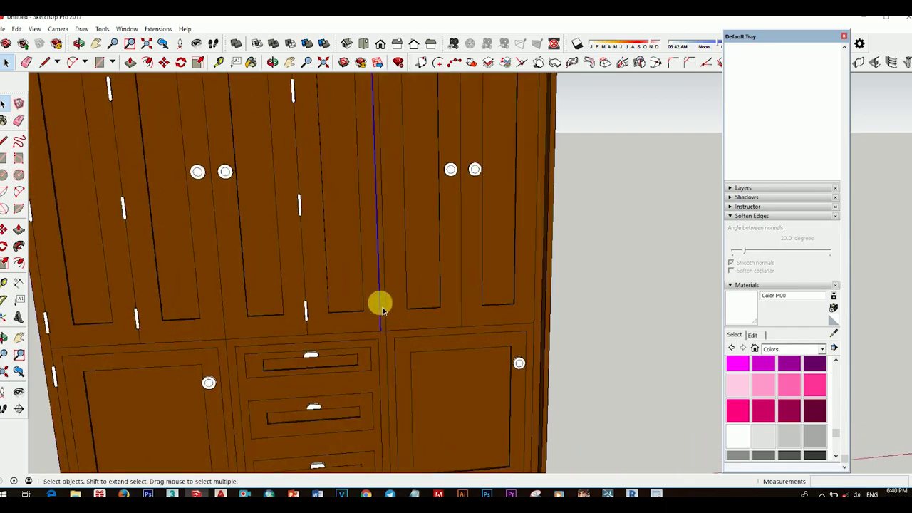
{"action": "scroll", "coordinate": [399, 317], "scroll_direction": "down", "scroll_amount": 3}
{"action": "scroll", "coordinate": [420, 310], "scroll_direction": "up", "scroll_amount": 1}
{"action": "scroll", "coordinate": [426, 333], "scroll_direction": "up", "scroll_amount": 2}
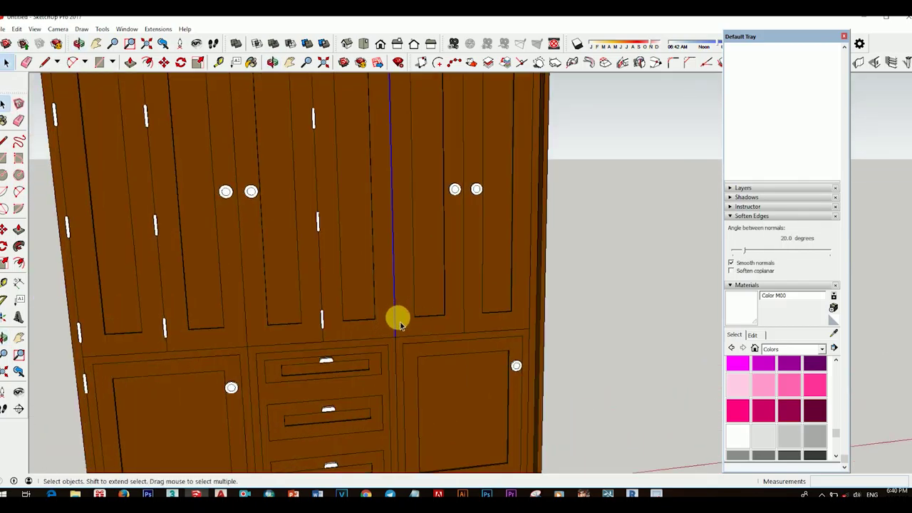
- Move the vertical seam edge 30 mm to the right
{"action": "key", "text": "m"}
{"action": "scroll", "coordinate": [397, 335], "scroll_direction": "up", "scroll_amount": 2}
{"action": "scroll", "coordinate": [399, 356], "scroll_direction": "up", "scroll_amount": 2}
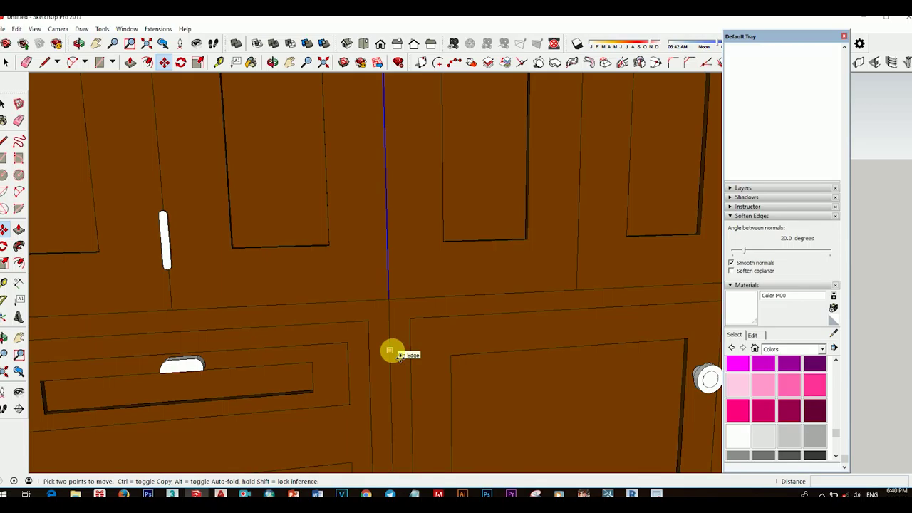
{"action": "left_click", "coordinate": [390, 351]}
{"action": "left_click", "coordinate": [407, 346]}
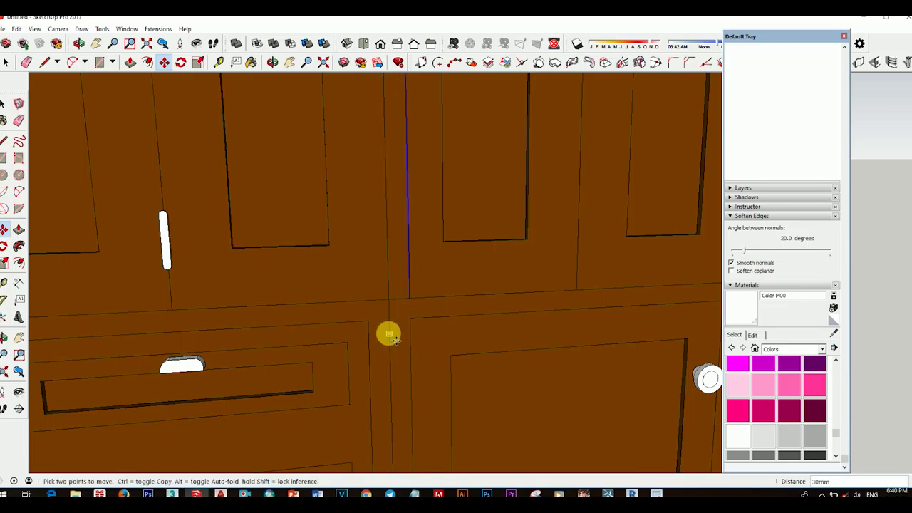
{"action": "key", "text": "space"}
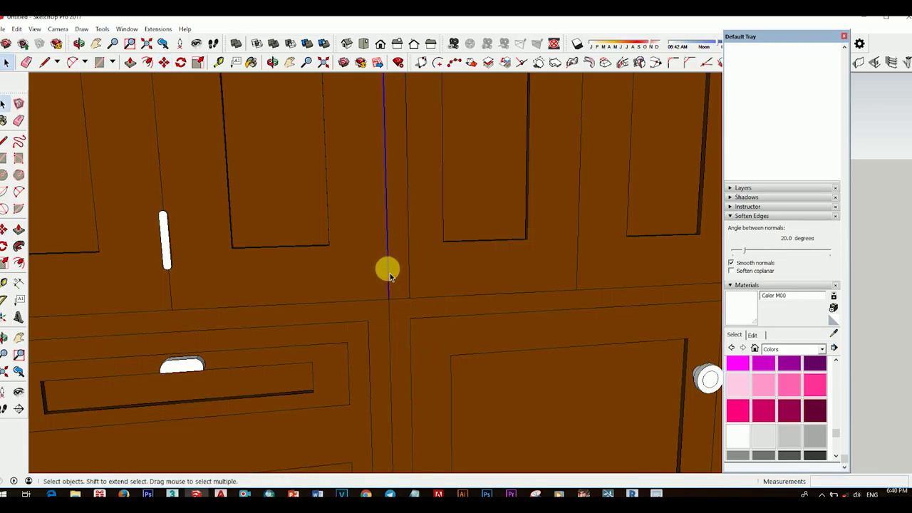
{"action": "key", "text": "m"}
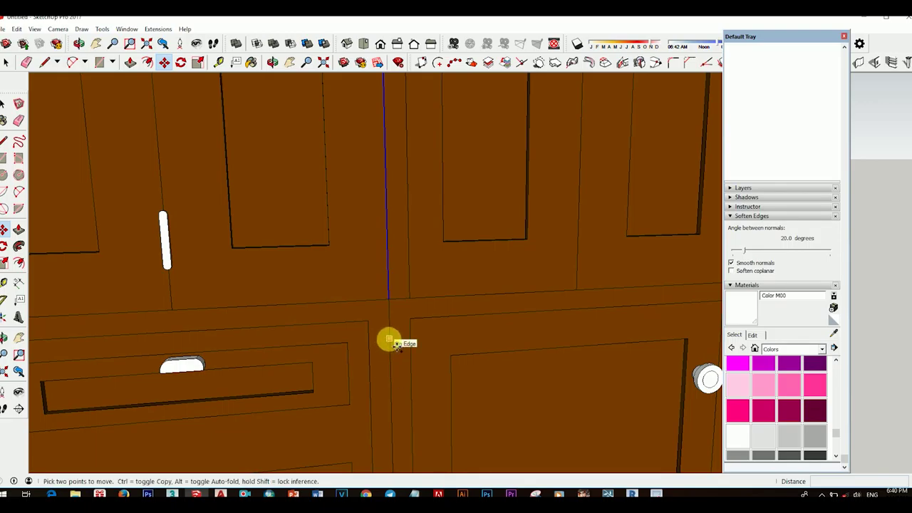
{"action": "scroll", "coordinate": [388, 299], "scroll_direction": "down", "scroll_amount": 3}
{"action": "scroll", "coordinate": [392, 295], "scroll_direction": "down", "scroll_amount": 2}
{"action": "key", "text": "space"}
{"action": "scroll", "coordinate": [442, 309], "scroll_direction": "down", "scroll_amount": 2}
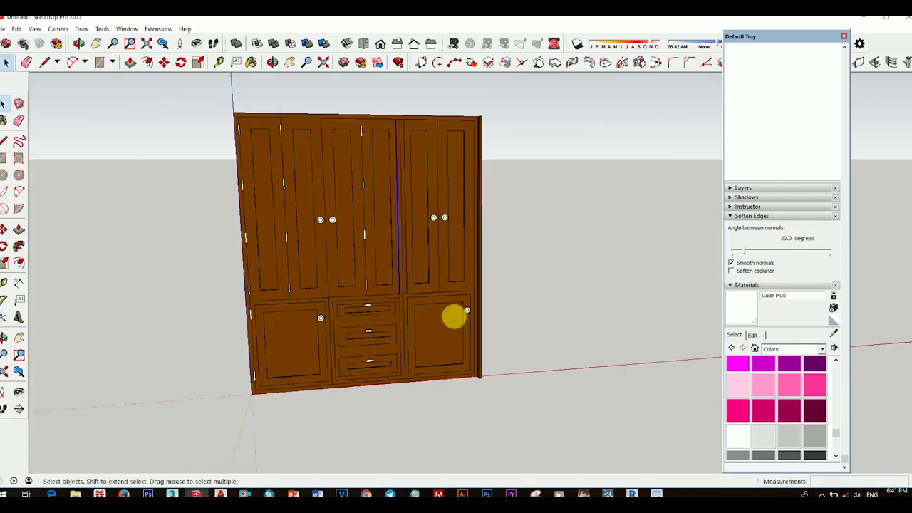
{"action": "scroll", "coordinate": [454, 316], "scroll_direction": "up", "scroll_amount": 2}
{"action": "mouse_move", "coordinate": [448, 306]}
{"action": "middle_mouse_down"}
{"action": "mouse_move", "coordinate": [644, 325]}
{"action": "mouse_move", "coordinate": [397, 223]}
{"action": "mouse_move", "coordinate": [476, 207]}
{"action": "mouse_move", "coordinate": [472, 242]}
{"action": "mouse_move", "coordinate": [515, 325]}
{"action": "mouse_move", "coordinate": [425, 301]}
{"action": "middle_mouse_up"}
- Copy the column of white hinges from the middle seam onto the cabinet's right edge
{"action": "scroll", "coordinate": [390, 319], "scroll_direction": "up", "scroll_amount": 4}
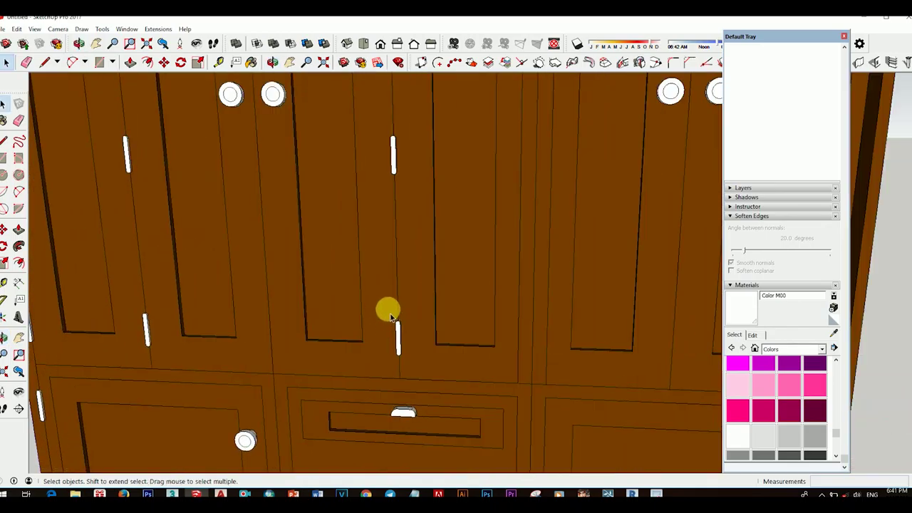
{"action": "scroll", "coordinate": [420, 316], "scroll_direction": "down", "scroll_amount": 2}
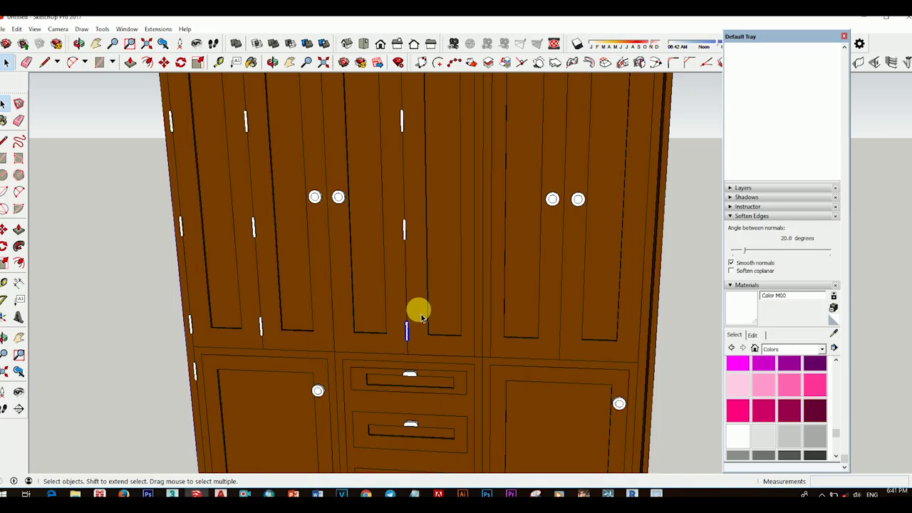
{"action": "scroll", "coordinate": [419, 251], "scroll_direction": "down", "scroll_amount": 3}
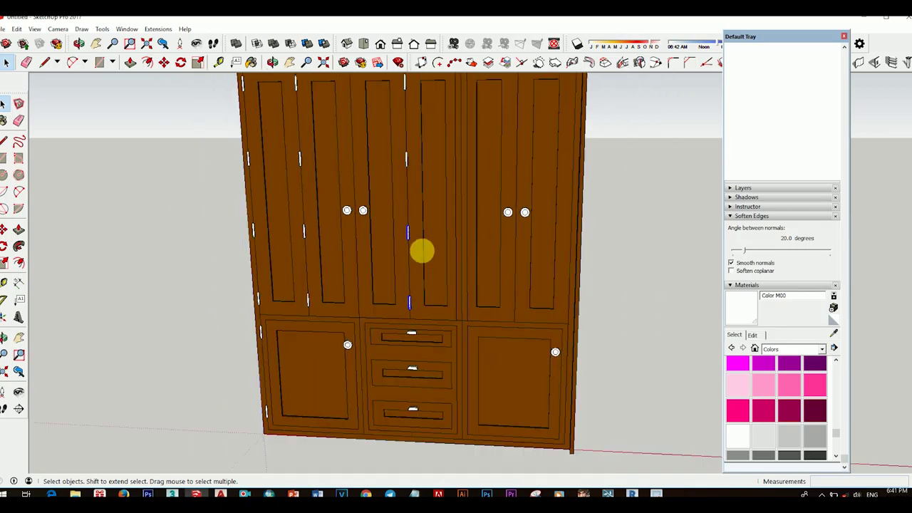
{"action": "scroll", "coordinate": [404, 195], "scroll_direction": "down", "scroll_amount": 2}
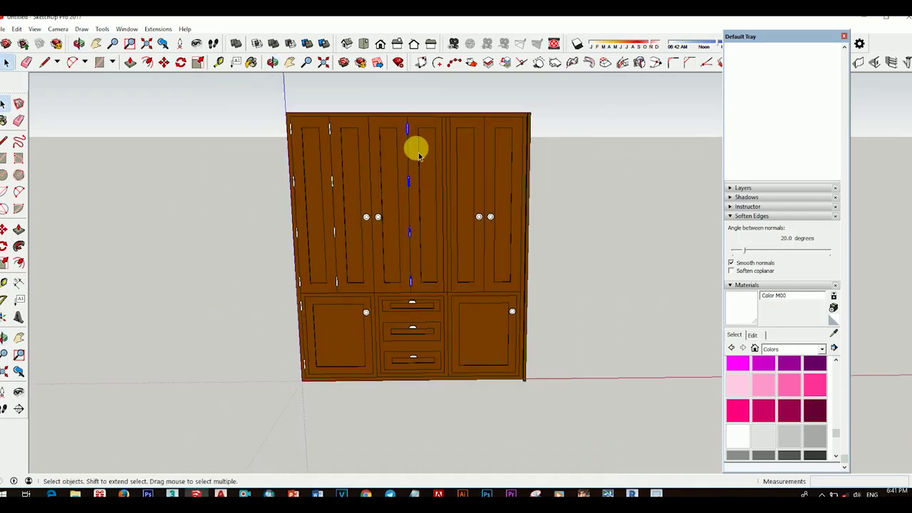
{"action": "key", "text": "m"}
{"action": "scroll", "coordinate": [413, 143], "scroll_direction": "up", "scroll_amount": 2}
{"action": "key", "text": "ctrl"}
{"action": "left_click", "coordinate": [406, 120]}
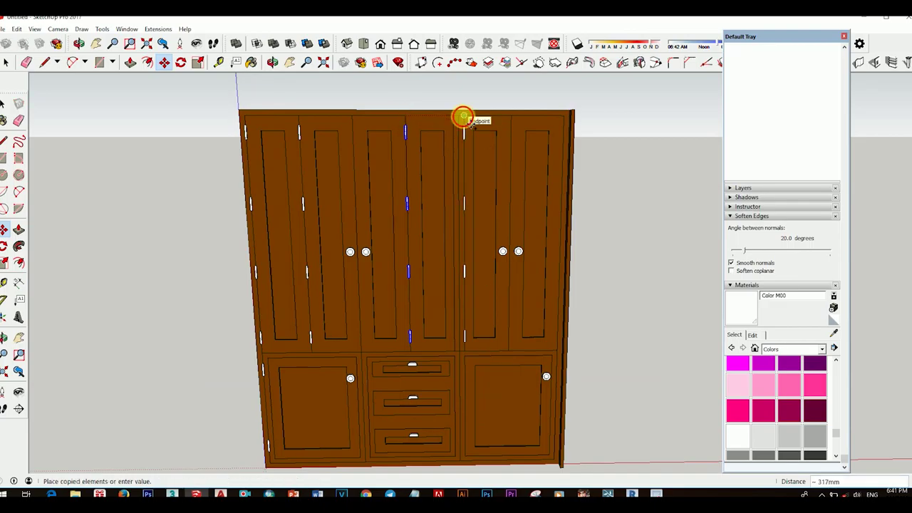
{"action": "scroll", "coordinate": [463, 116], "scroll_direction": "up", "scroll_amount": 2}
{"action": "scroll", "coordinate": [440, 112], "scroll_direction": "down", "scroll_amount": 1}
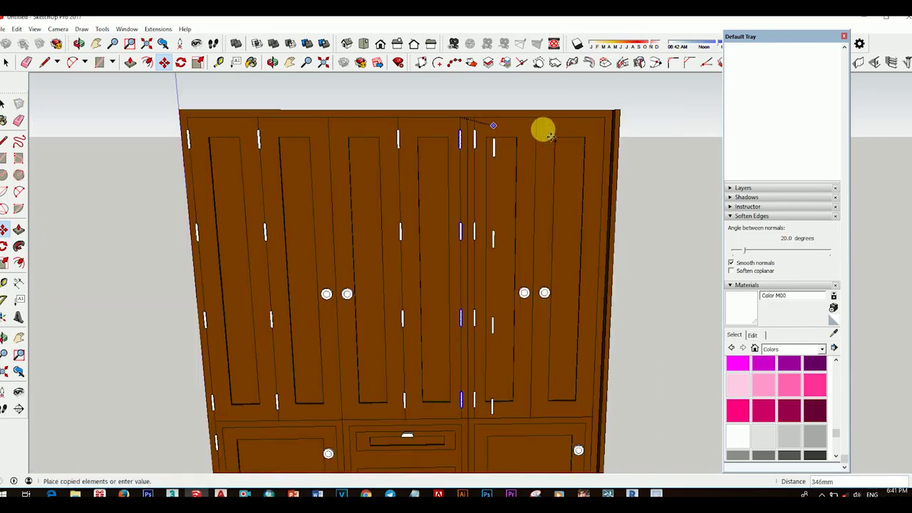
{"action": "scroll", "coordinate": [550, 135], "scroll_direction": "up", "scroll_amount": 1}
{"action": "left_click", "coordinate": [536, 139]}
{"action": "scroll", "coordinate": [534, 209], "scroll_direction": "down", "scroll_amount": 3}
{"action": "scroll", "coordinate": [511, 244], "scroll_direction": "down", "scroll_amount": 1}
{"action": "key", "text": "space"}
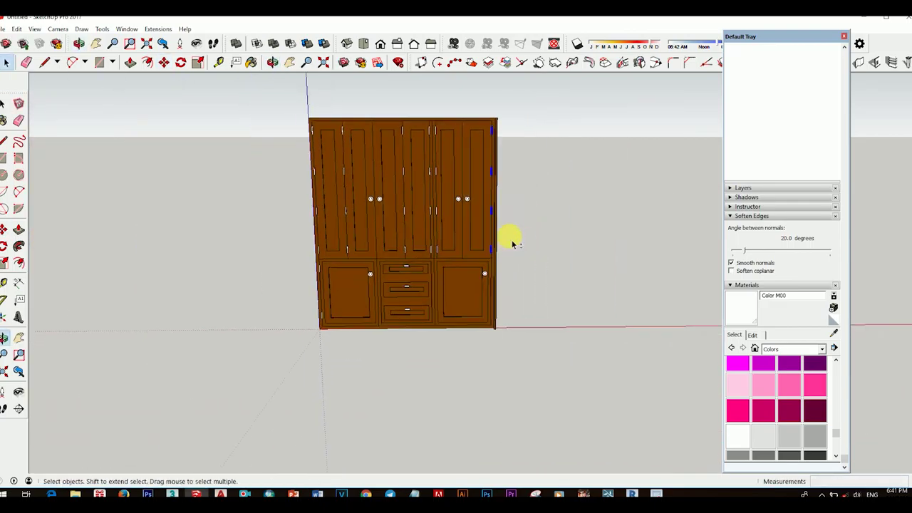
- Orbit around to view the copied hinges on the cabinet's right side
{"action": "scroll", "coordinate": [499, 250], "scroll_direction": "down", "scroll_amount": 1}
{"action": "scroll", "coordinate": [407, 228], "scroll_direction": "up", "scroll_amount": 2}
{"action": "mouse_move", "coordinate": [407, 227]}
{"action": "middle_mouse_down"}
{"action": "mouse_move", "coordinate": [464, 264]}
{"action": "mouse_move", "coordinate": [315, 274]}
{"action": "mouse_move", "coordinate": [335, 268]}
{"action": "mouse_move", "coordinate": [574, 309]}
{"action": "mouse_move", "coordinate": [517, 295]}
{"action": "middle_mouse_up"}
{"action": "scroll", "coordinate": [452, 321], "scroll_direction": "up", "scroll_amount": 3}
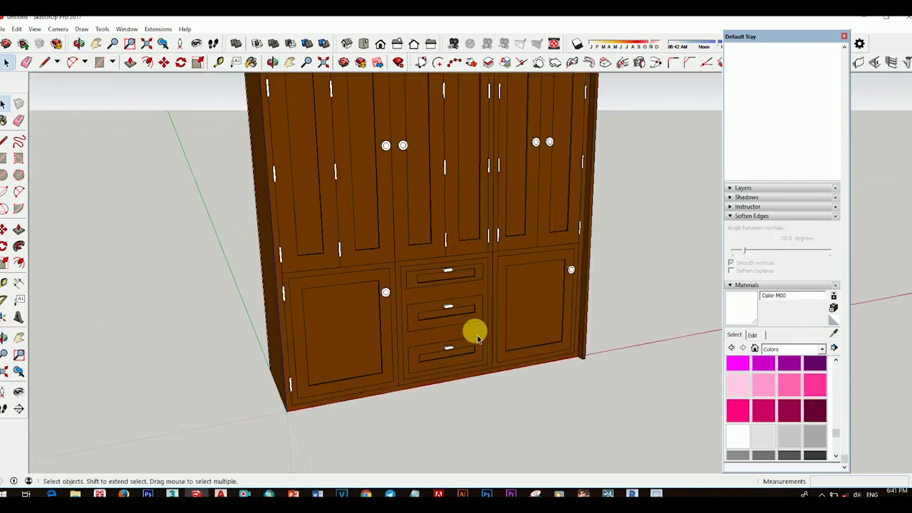
- Orbit to a front view and close the Default Tray to widen the viewport
{"action": "scroll", "coordinate": [452, 321], "scroll_direction": "down", "scroll_amount": 2}
{"action": "mouse_move", "coordinate": [472, 315]}
{"action": "middle_mouse_down"}
{"action": "mouse_move", "coordinate": [449, 311]}
{"action": "mouse_move", "coordinate": [446, 291]}
{"action": "mouse_move", "coordinate": [476, 336]}
{"action": "mouse_move", "coordinate": [527, 320]}
{"action": "mouse_move", "coordinate": [378, 332]}
{"action": "mouse_move", "coordinate": [452, 363]}
{"action": "mouse_move", "coordinate": [491, 367]}
{"action": "mouse_move", "coordinate": [337, 344]}
{"action": "mouse_move", "coordinate": [401, 306]}
{"action": "mouse_move", "coordinate": [431, 329]}
{"action": "mouse_move", "coordinate": [446, 313]}
{"action": "mouse_move", "coordinate": [423, 335]}
{"action": "middle_mouse_up"}
{"action": "scroll", "coordinate": [448, 311], "scroll_direction": "up", "scroll_amount": 2}
{"action": "left_click", "coordinate": [845, 35]}
{"action": "key", "text": "space"}
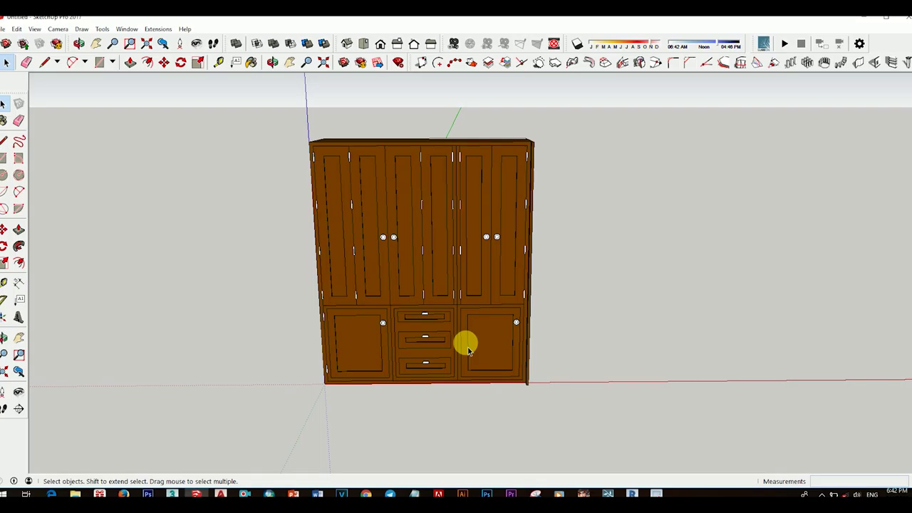